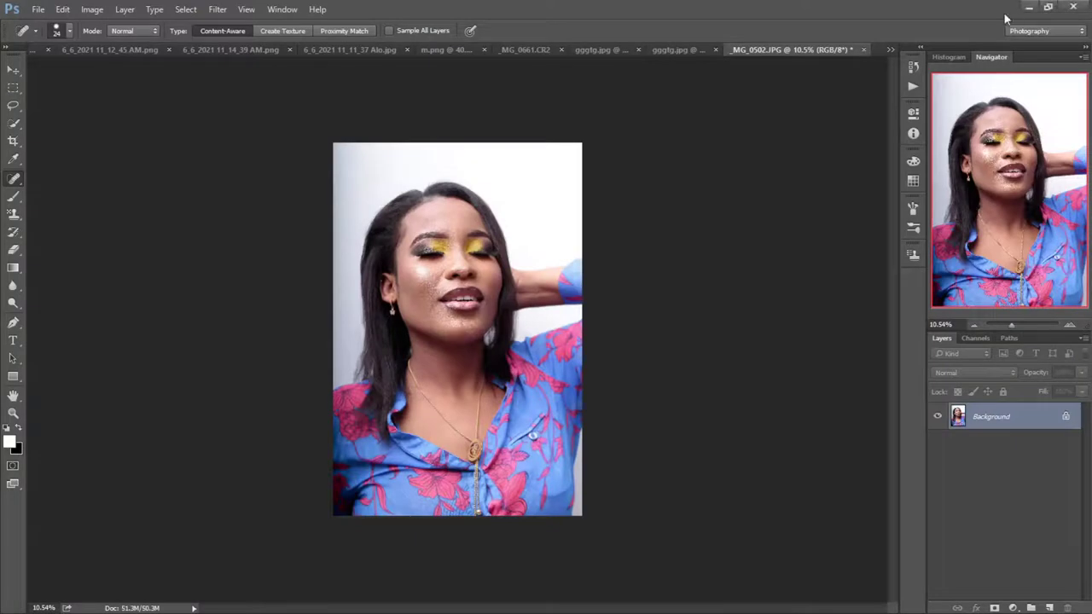
Zoom the portrait view from 10.54% to 28.65% with the Navigator slider.
click(1017, 325)
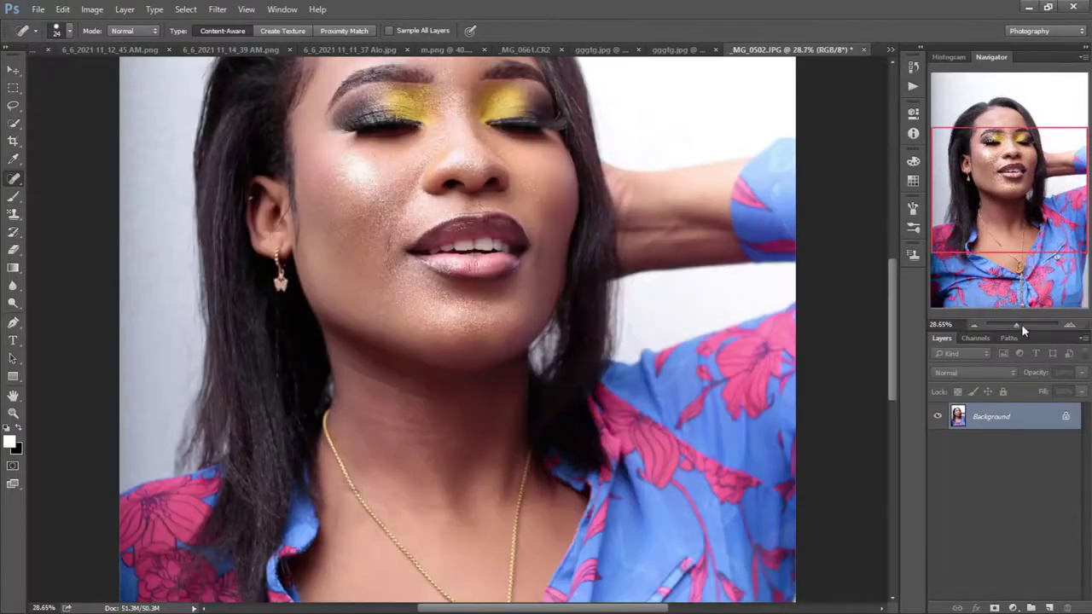
Zoom to 90.48% and center the view on the eyes and yellow eyeshadow.
drag(1016, 325, 1022, 325)
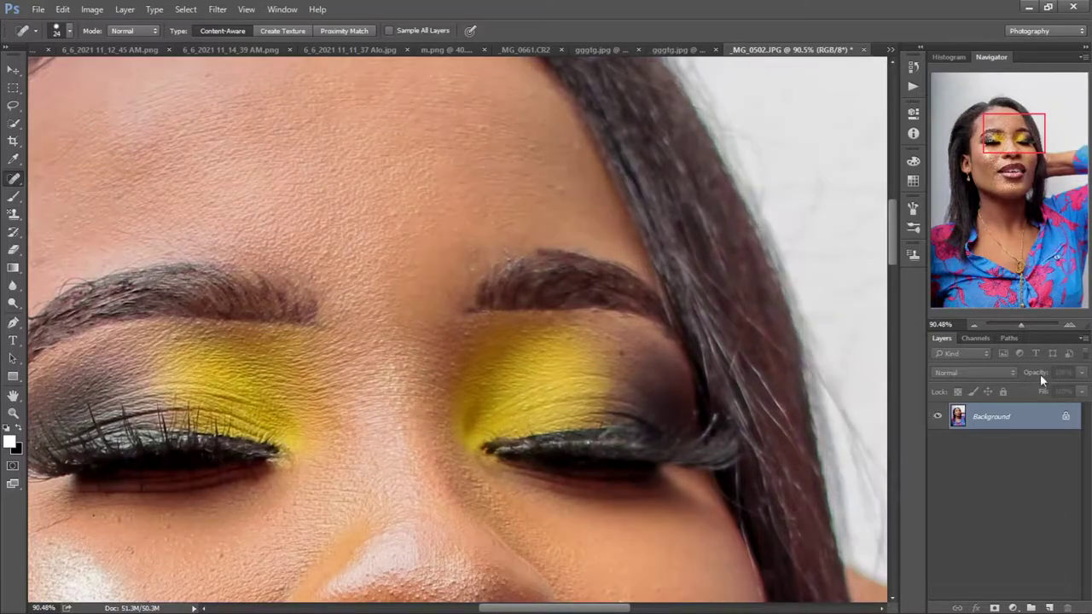
Heal the four dark moles on both cheeks with the Spot Healing Brush.
drag(1024, 327, 1018, 325)
drag(1016, 146, 1011, 163)
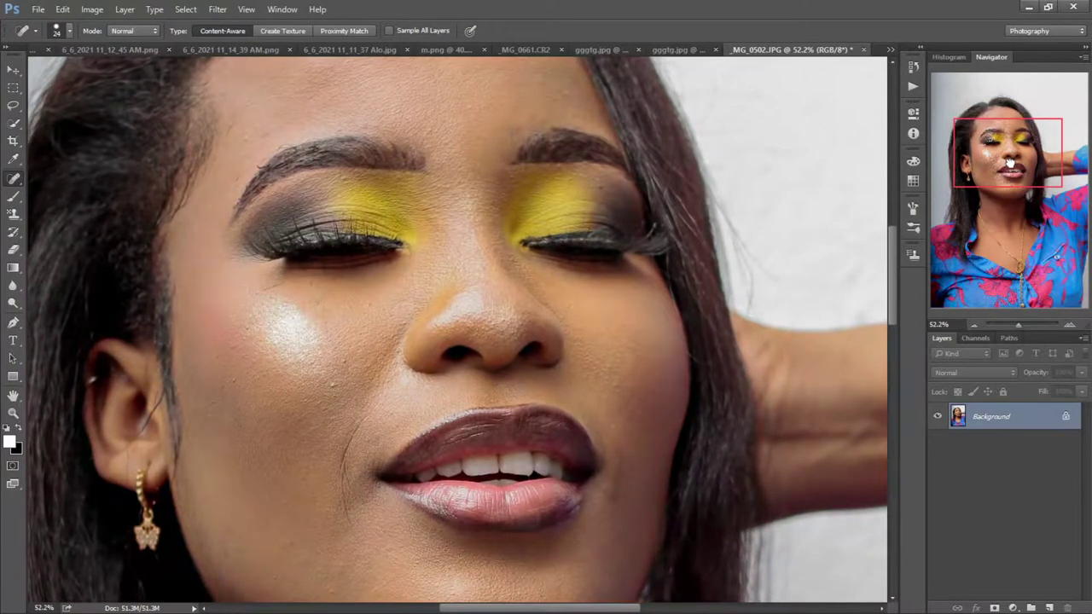
click(332, 386)
click(346, 363)
click(216, 355)
click(614, 386)
Heal the small spots near the mouth, on the lower cheek and on the chin.
drag(1010, 153, 1003, 138)
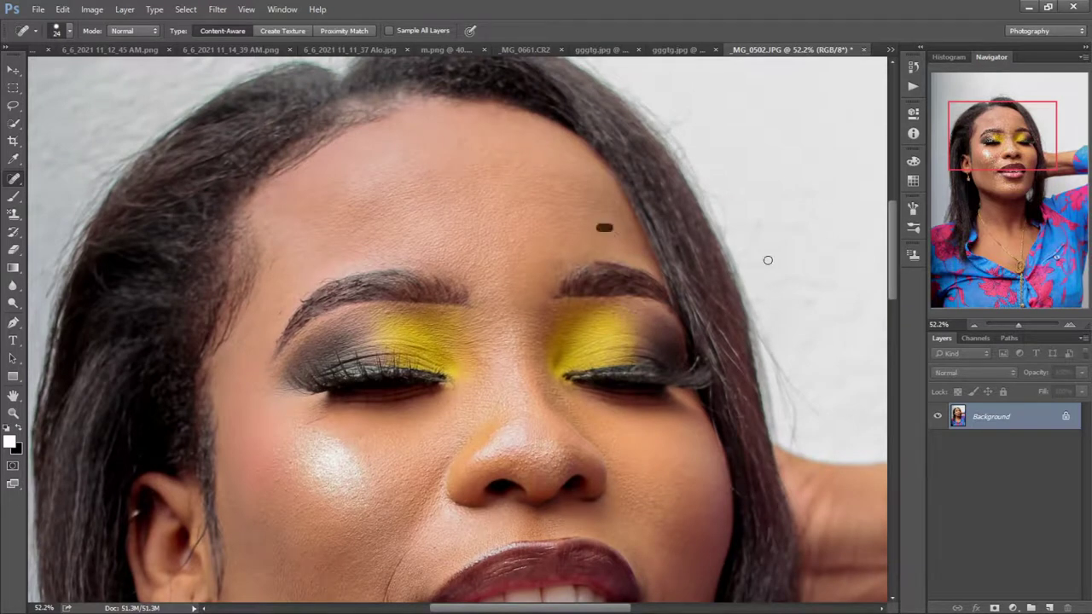
drag(1013, 140, 1006, 180)
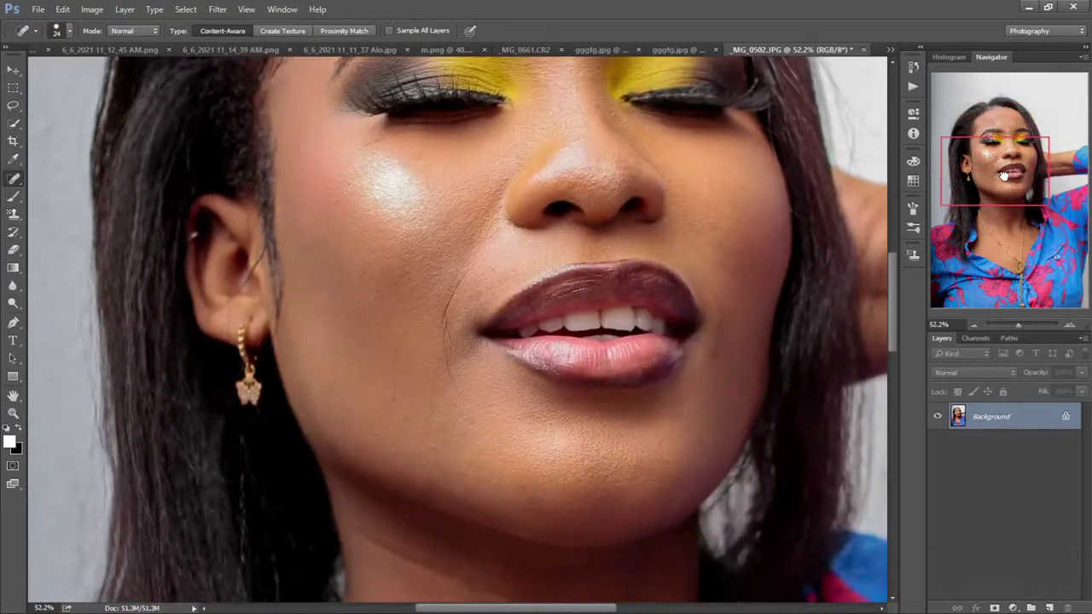
click(395, 383)
drag(368, 358, 368, 380)
click(377, 416)
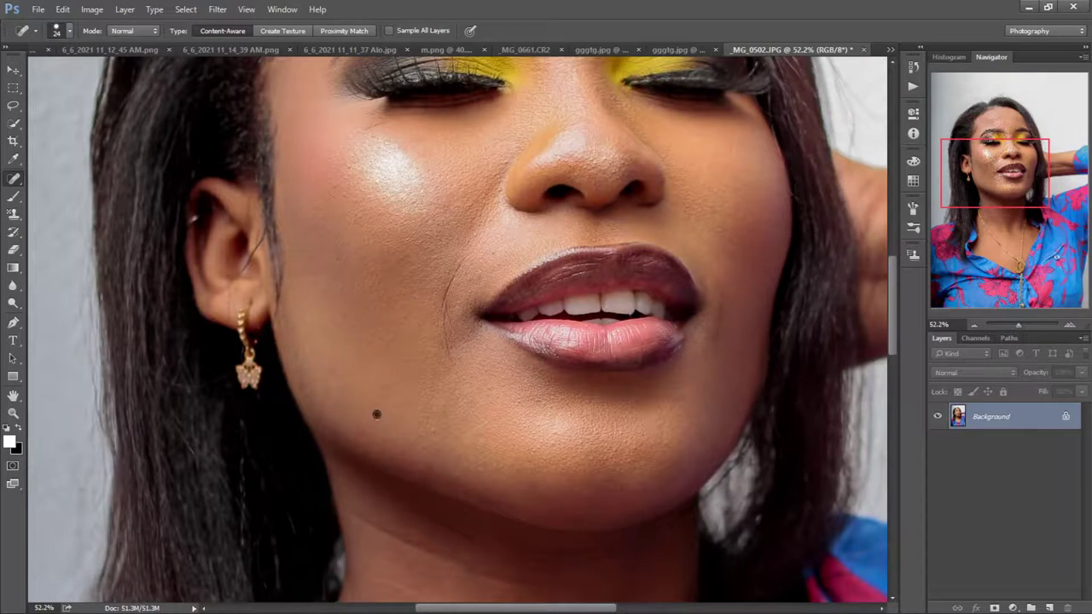
click(512, 365)
Heal the blemishes across the forehead and near the hairline.
mouse_move(967, 173)
mouse_down()
mouse_move(978, 158)
mouse_move(971, 135)
mouse_up()
click(538, 137)
click(550, 131)
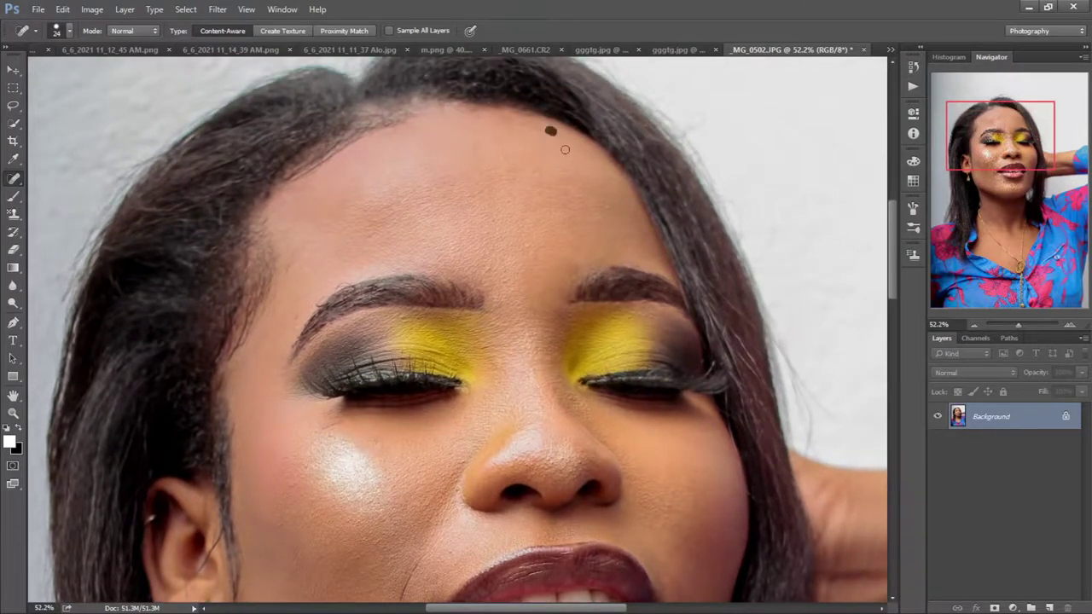
click(585, 196)
click(424, 166)
drag(1028, 145, 1020, 261)
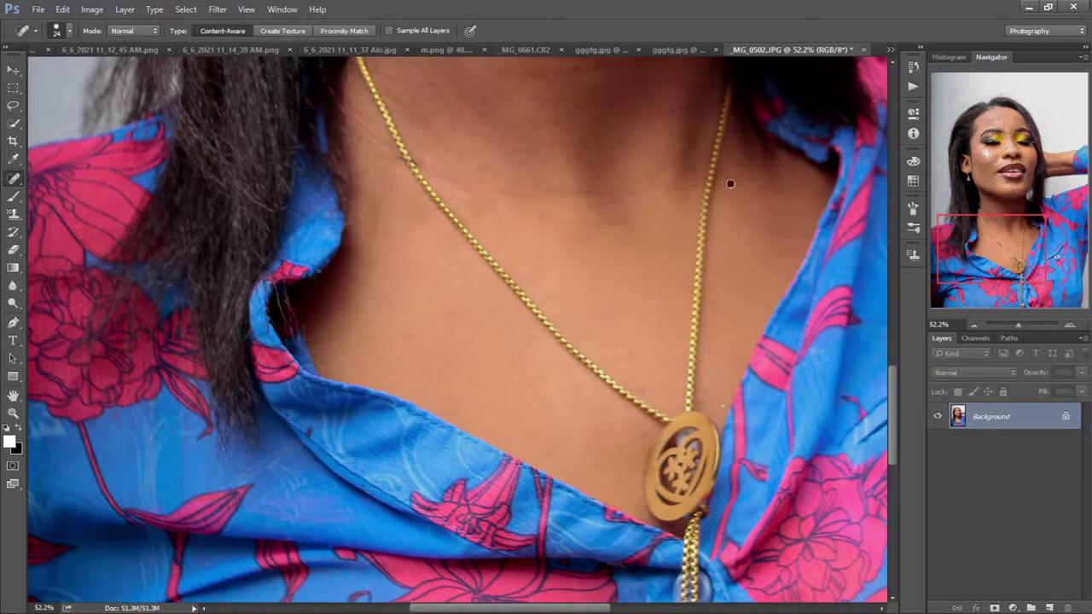
Shrink the healing brush to size 7 and return to about 33% zoom on the face.
drag(999, 223, 1004, 137)
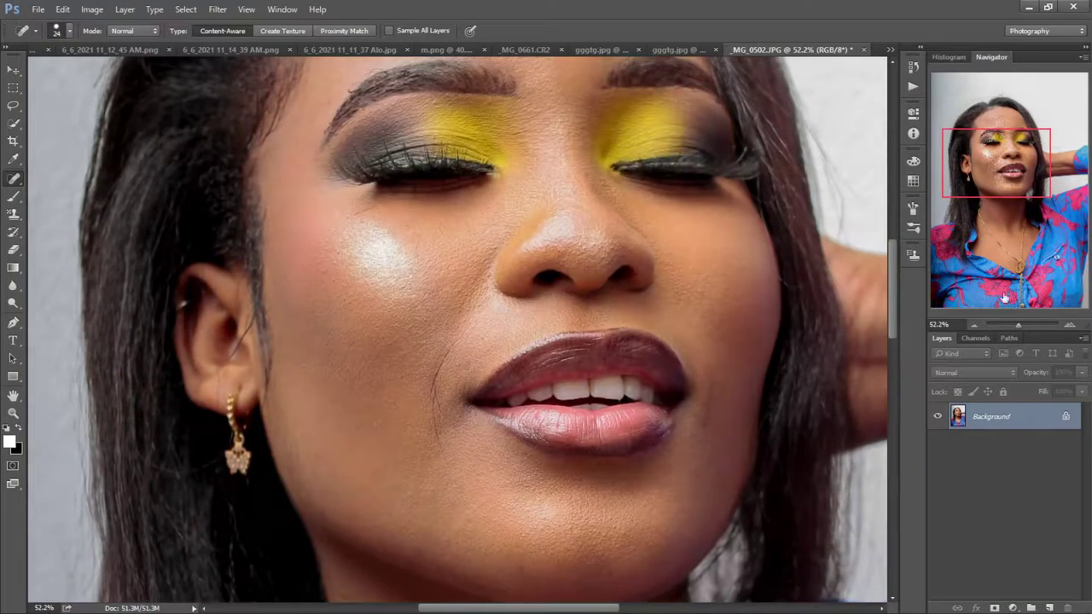
click(1024, 321)
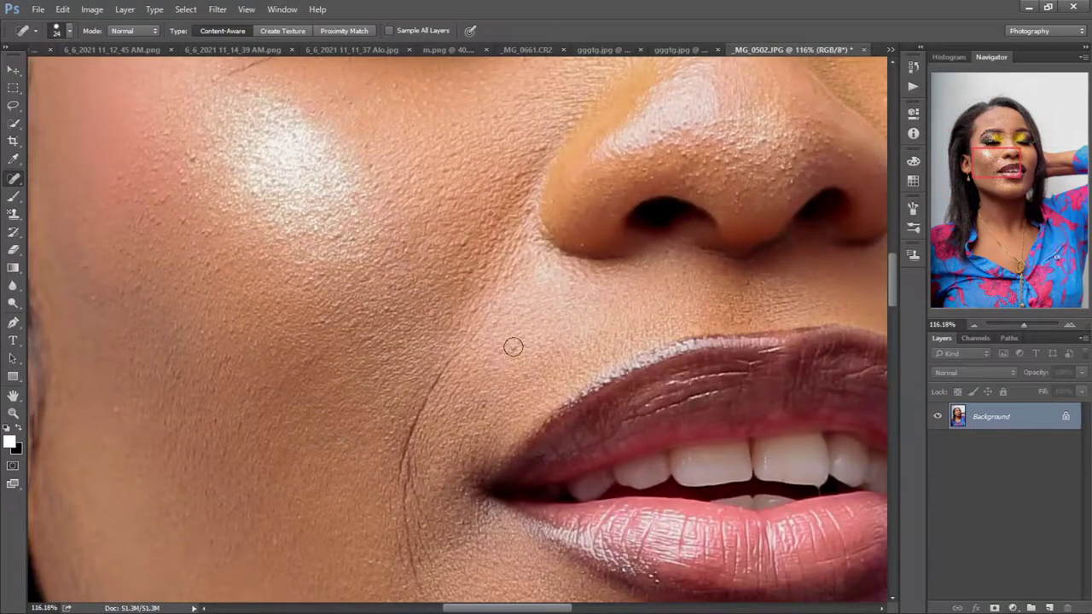
drag(1000, 162, 1020, 154)
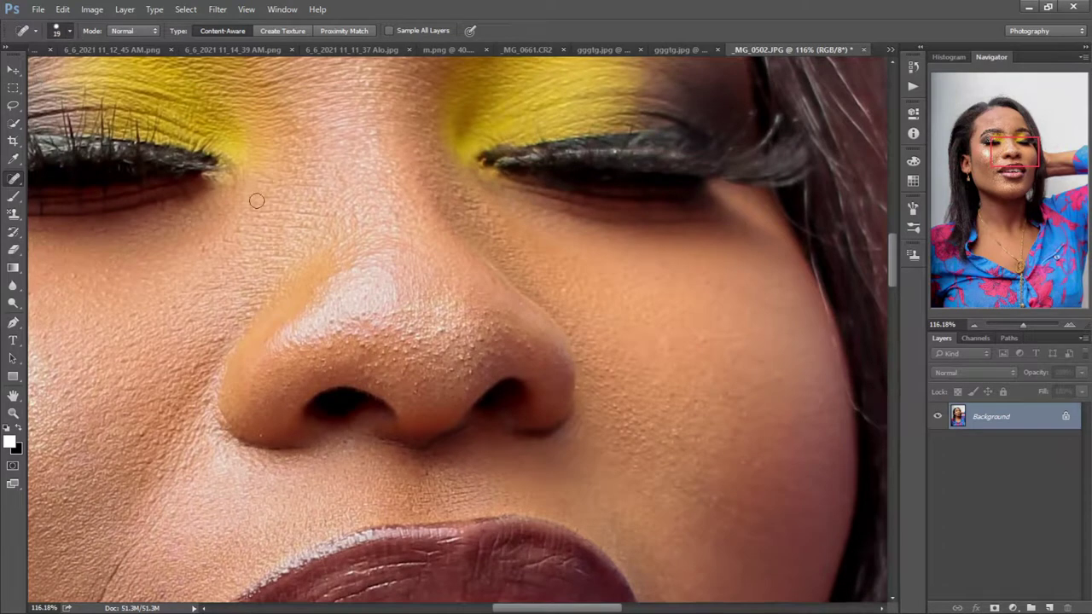
key(bracketleft)
key(bracketleft)
key(bracketleft)
drag(1024, 321, 1016, 318)
drag(1009, 215, 1007, 189)
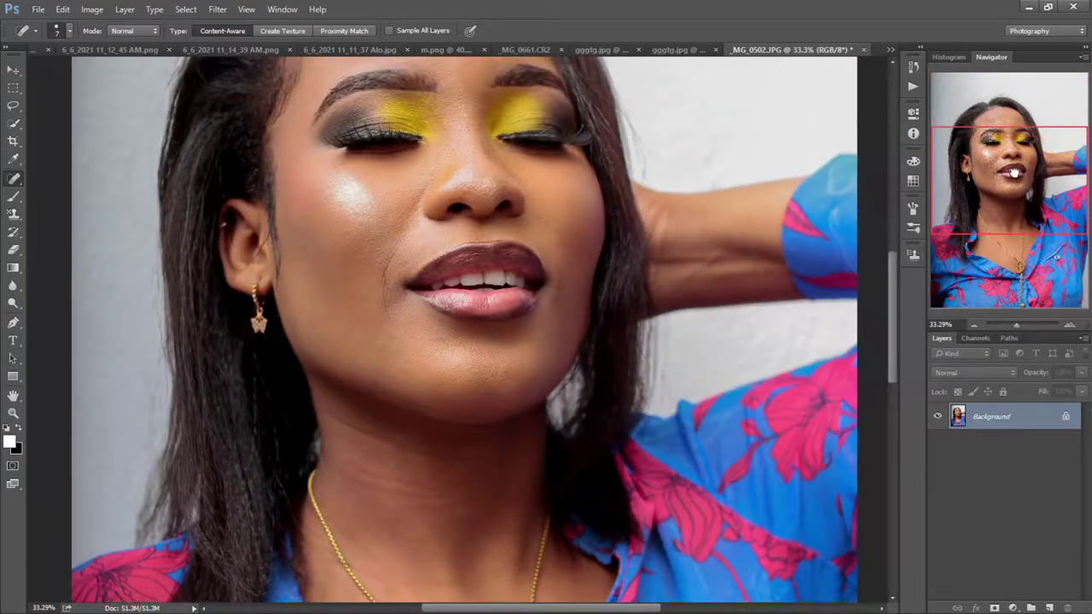
Duplicate the photo twice and name the two copies High and Low.
key(ctrl+j)
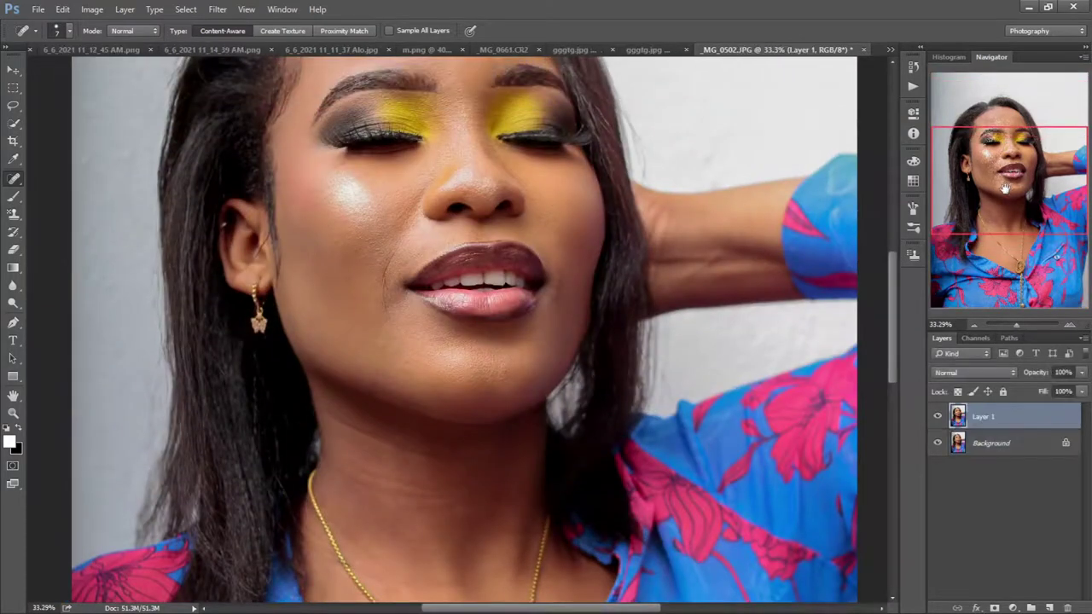
key(ctrl+j)
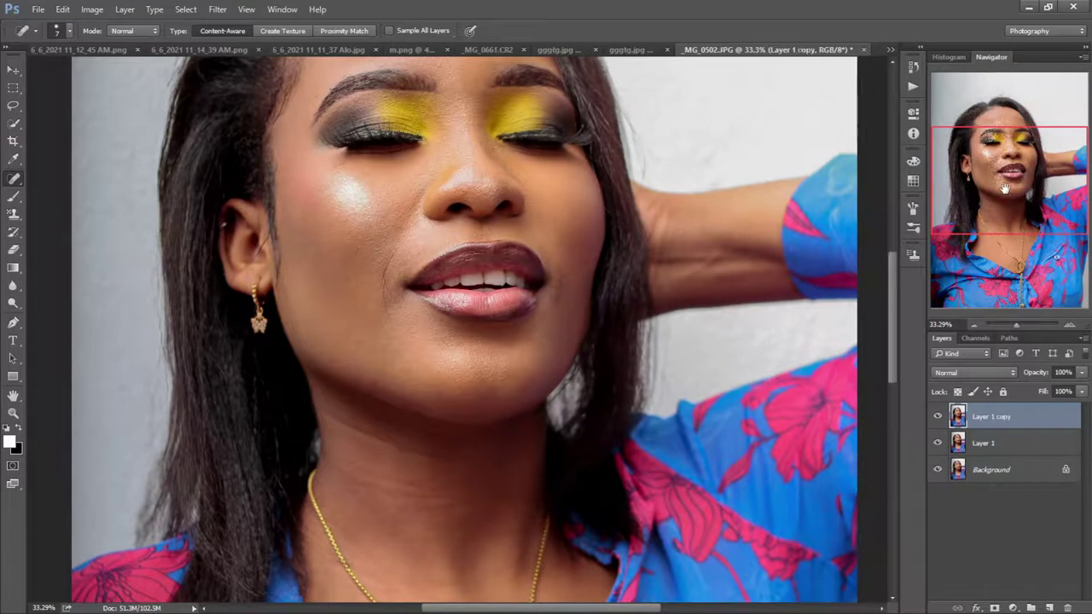
double_click(994, 416)
text(igh)
key(Return)
double_click(993, 444)
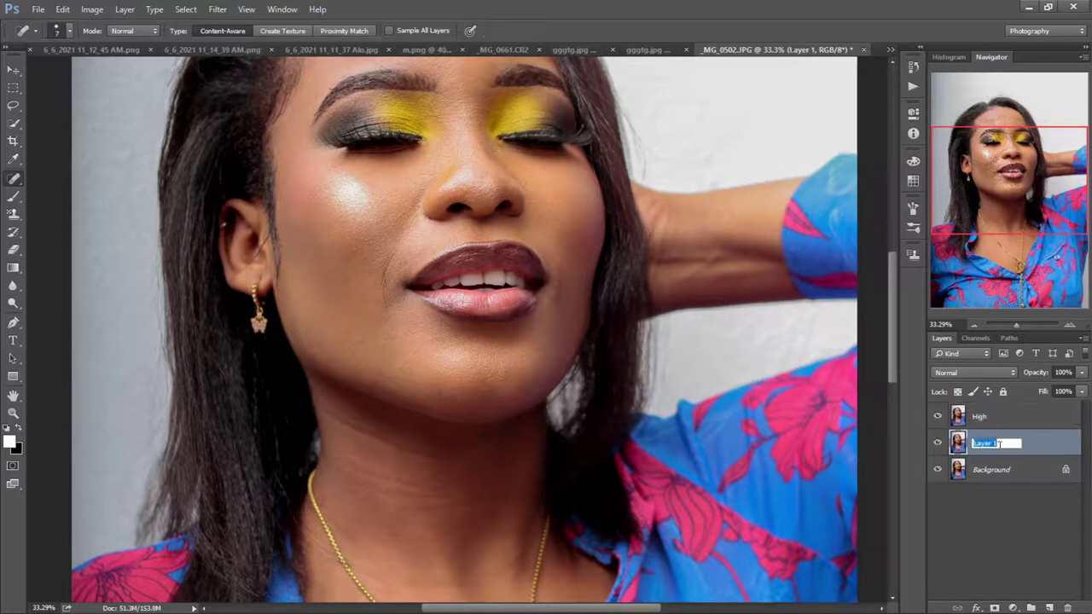
text(Low)
key(Return)
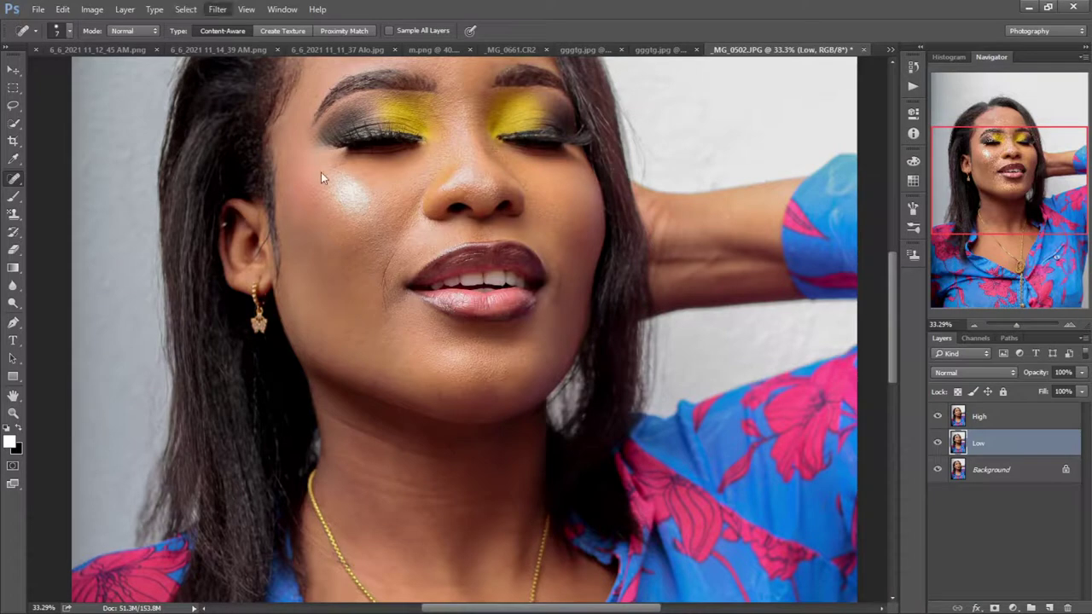
Extract the texture detail into High, set it to Linear Light, and group High and Low as Group 1.
key(h)
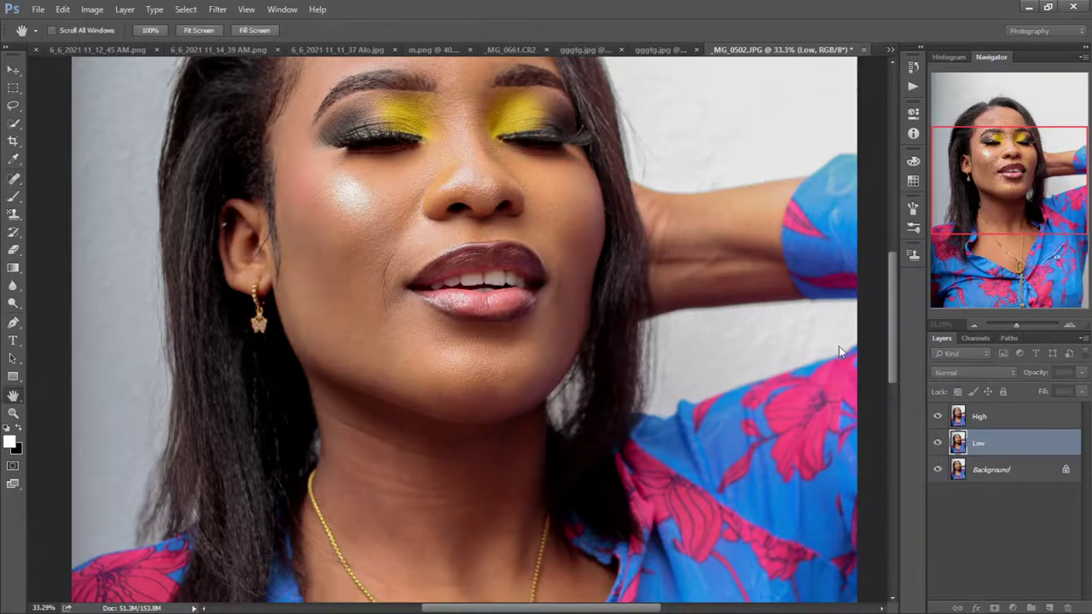
key(j)
click(979, 420)
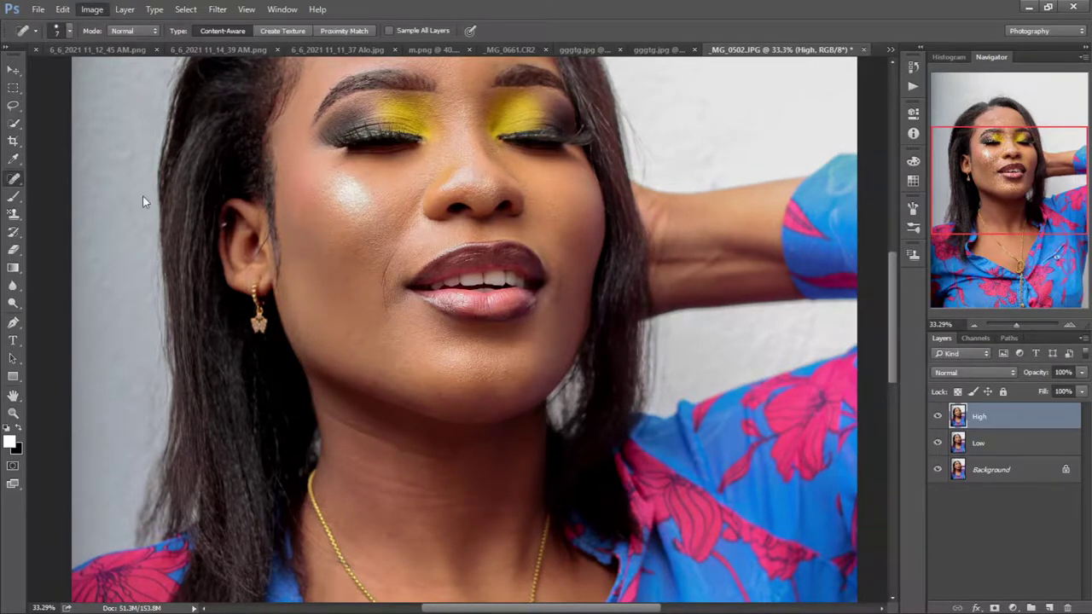
key(h)
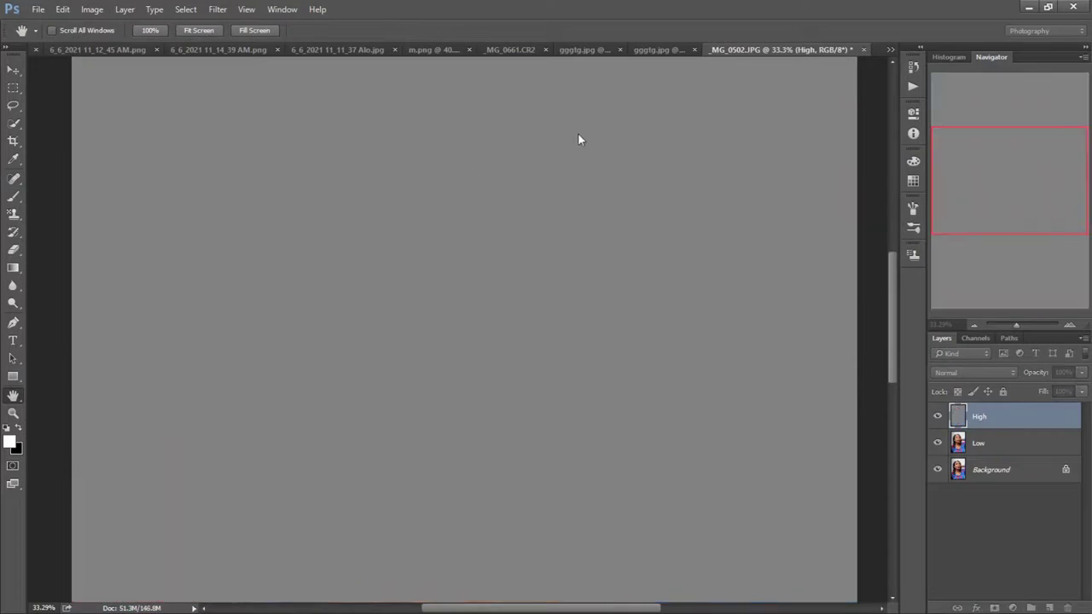
key(j)
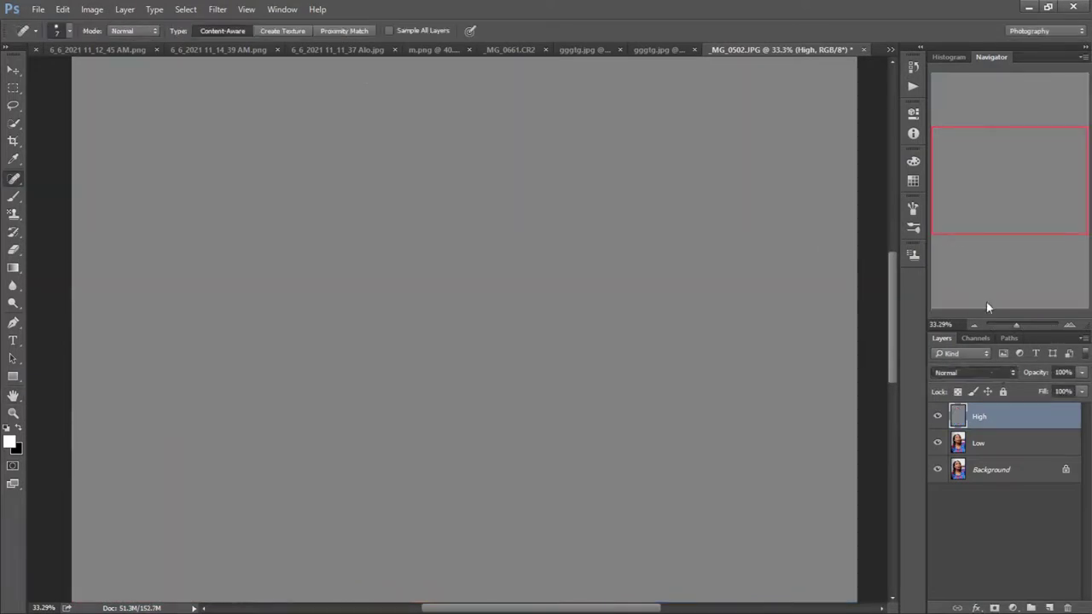
key(alt+shift+j)
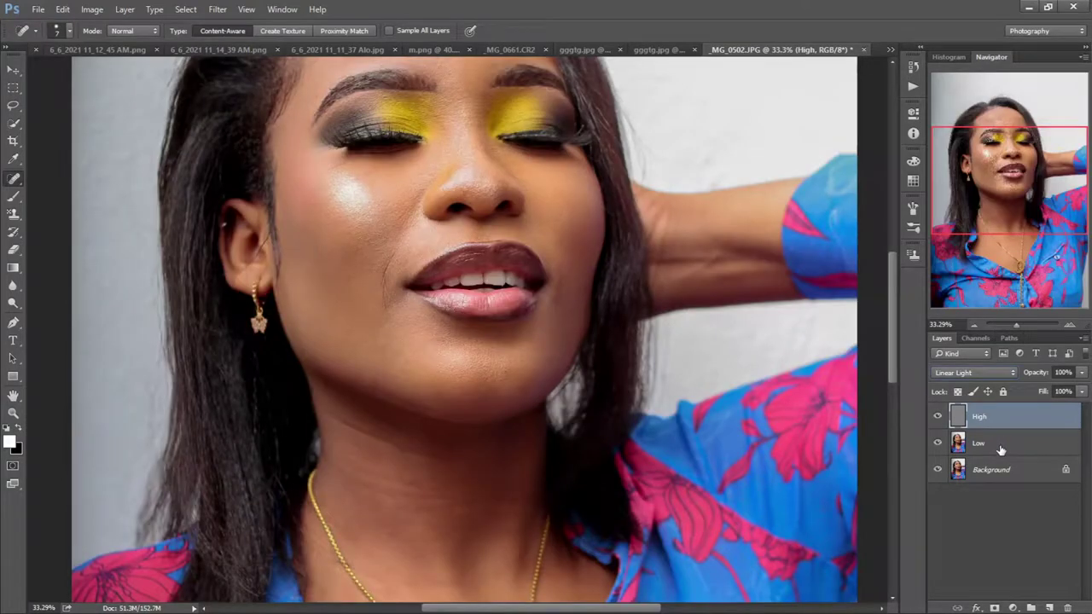
shift+click(1001, 450)
drag(1000, 449, 1032, 607)
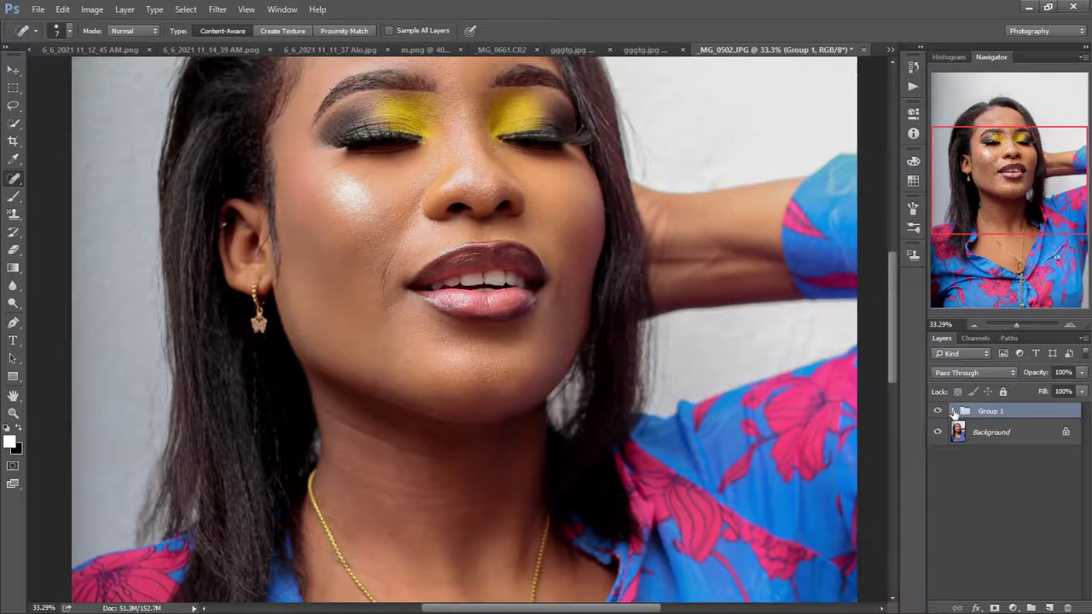
Target the Low layer at 90.48% zoom on the left cheek and choose the Mixer Brush.
click(953, 411)
drag(1018, 326, 1022, 325)
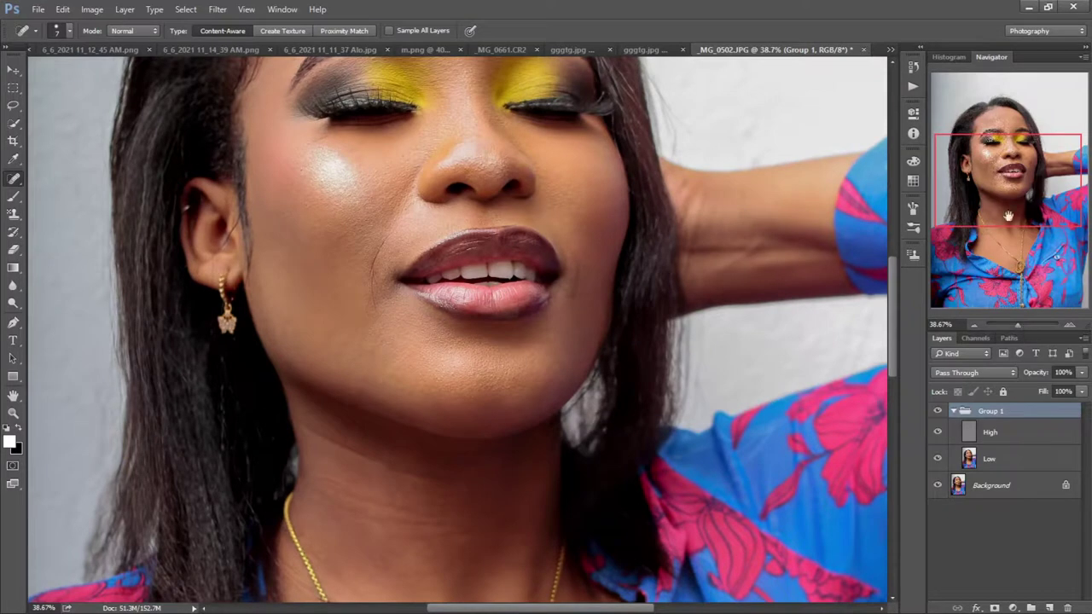
drag(1001, 194, 1006, 171)
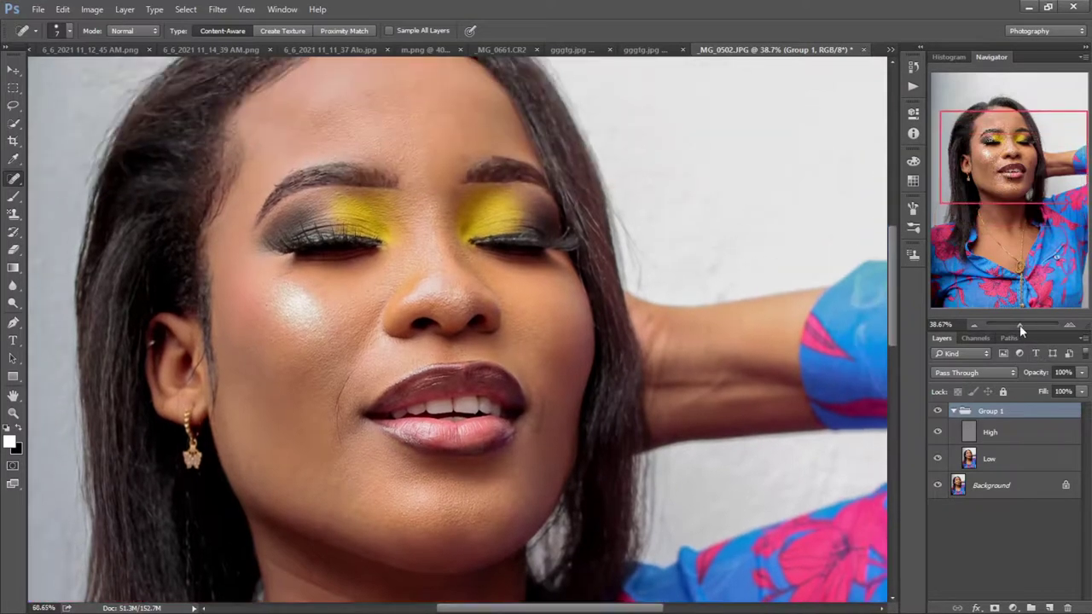
drag(1019, 325, 1022, 325)
click(1023, 462)
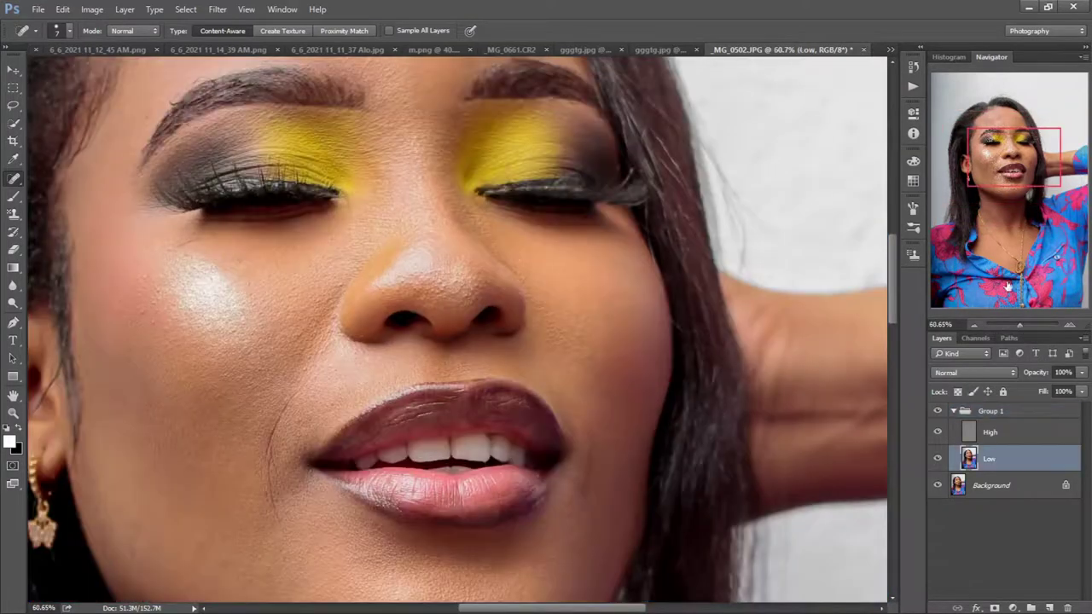
click(1022, 323)
drag(992, 188, 990, 158)
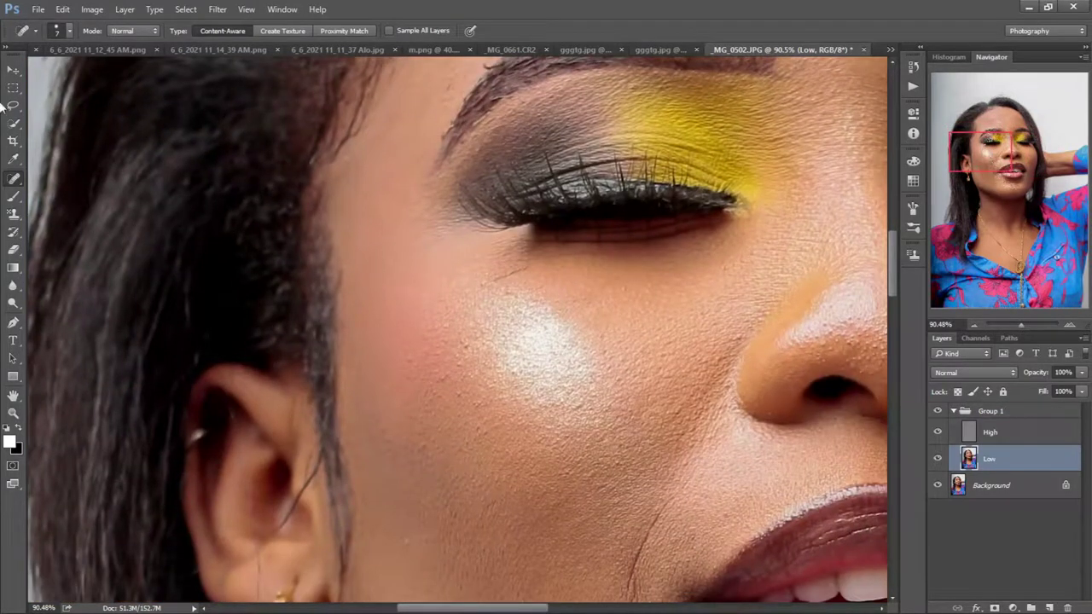
click(13, 196)
click(65, 240)
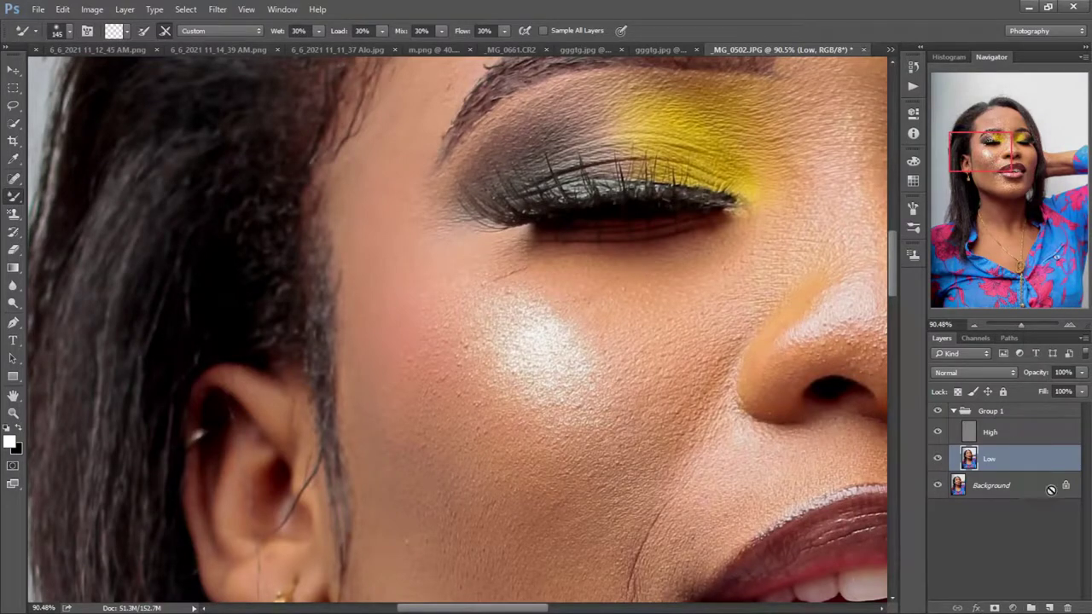
Duplicate the Low and High layers and set the High copy's blend mode to Normal.
drag(1038, 476, 1051, 608)
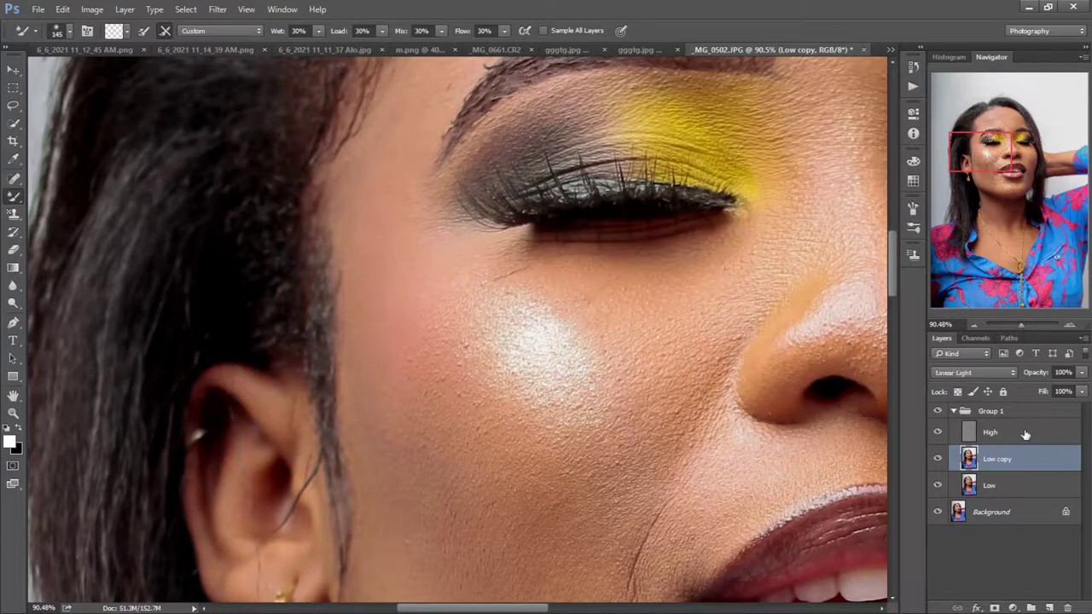
drag(1028, 433, 1051, 608)
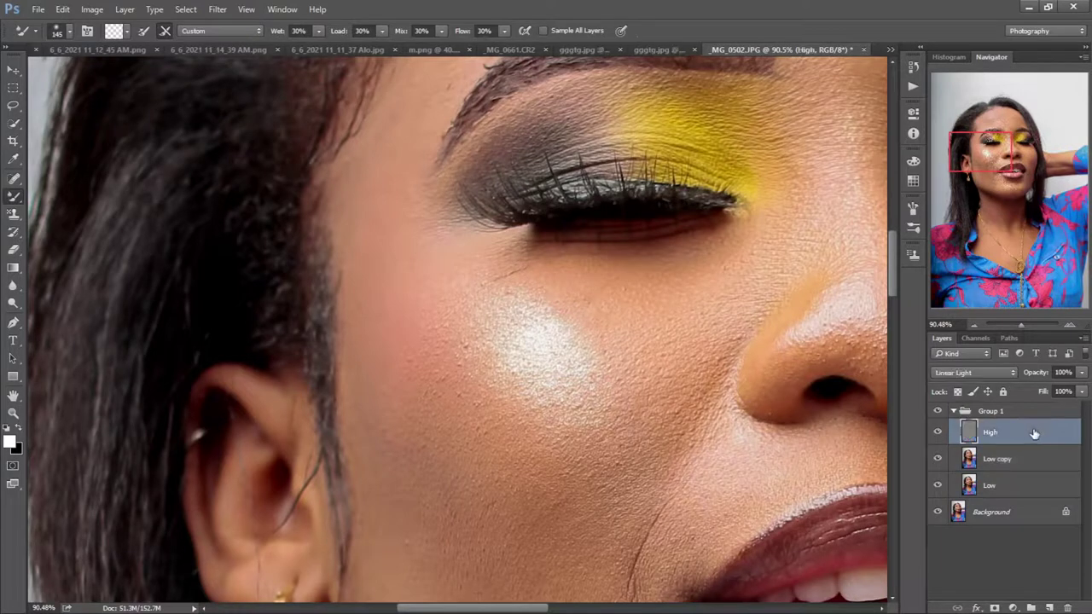
click(1025, 325)
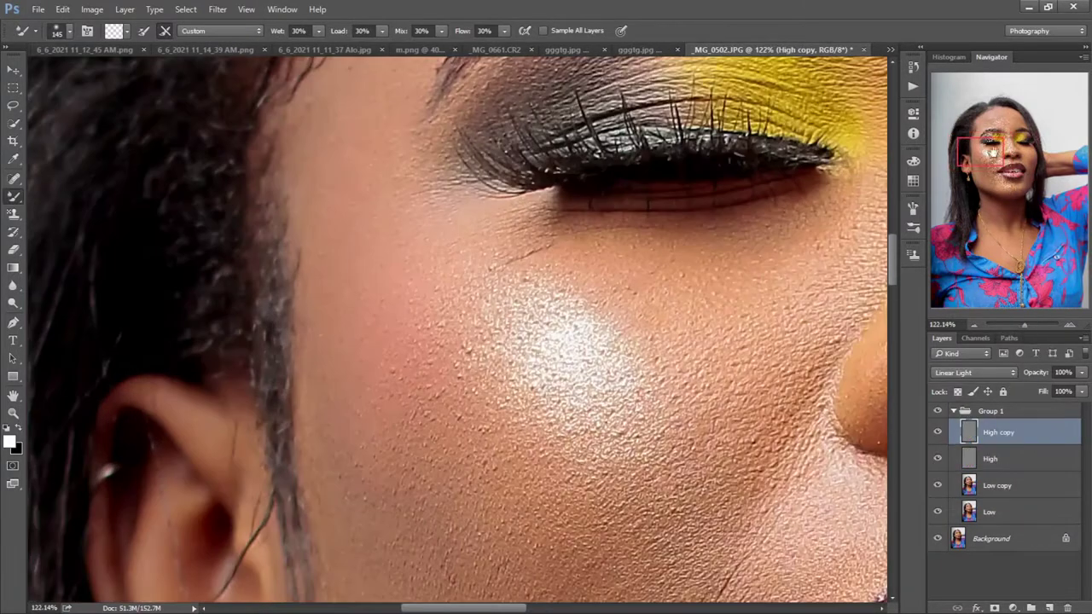
drag(997, 157, 1010, 119)
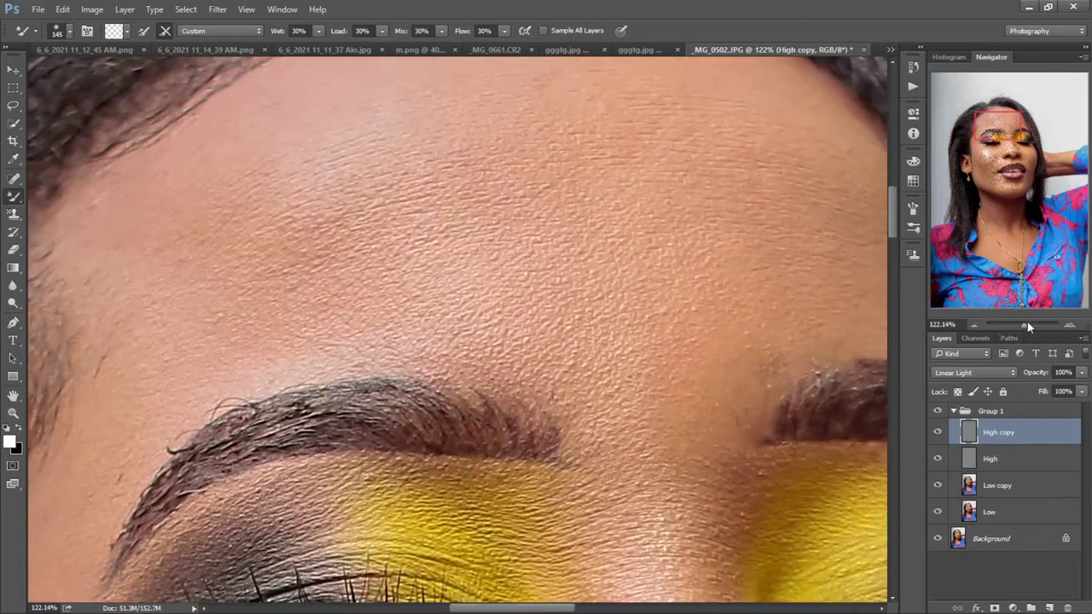
drag(1025, 325, 1021, 324)
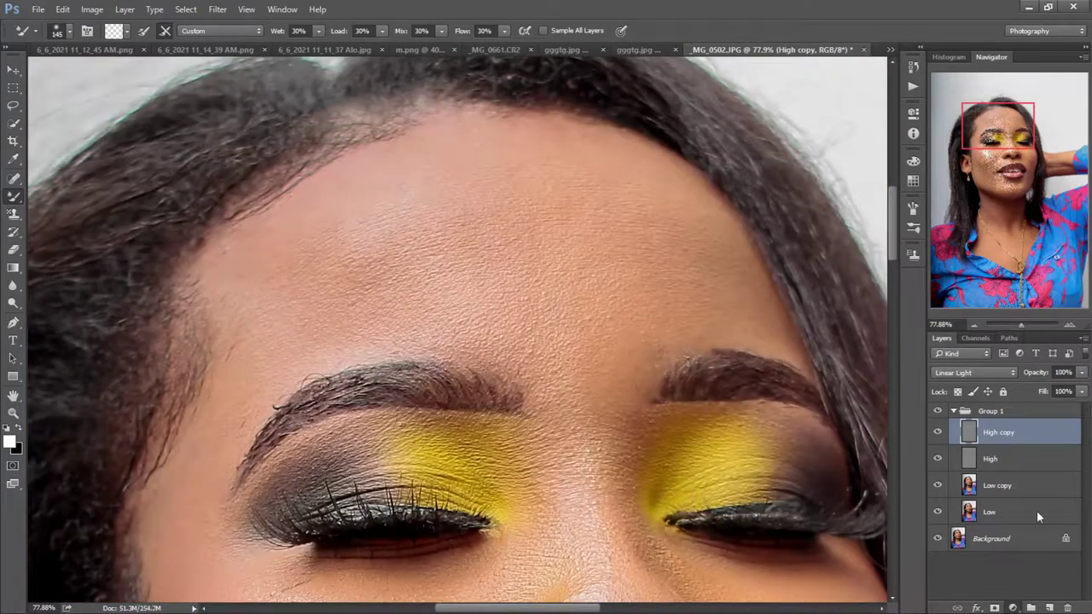
key(alt+shift+n)
Add a Black & White 1 adjustment layer, target Low copy, and reselect the Mixer Brush.
key(ctrl+alt+shift+b)
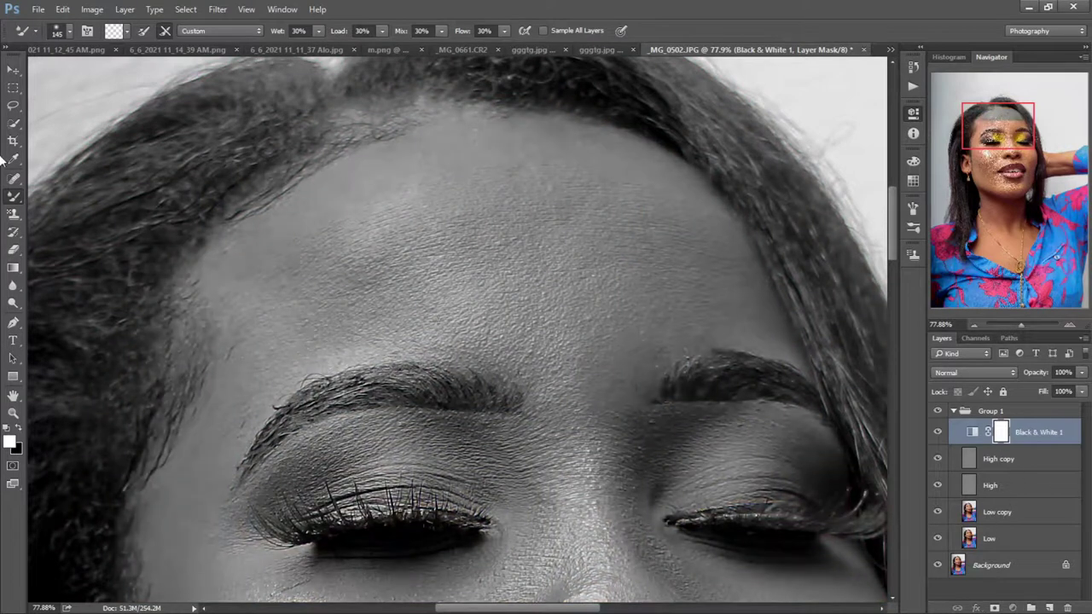
key(alt+bracketleft)
key(alt+bracketleft)
key(alt+bracketleft)
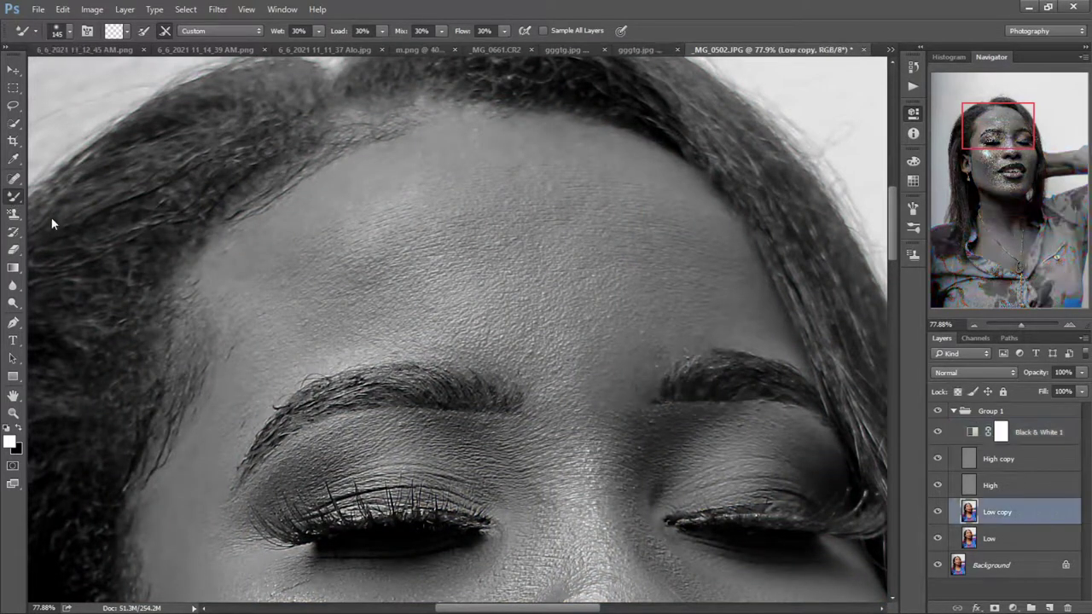
key(shift+b)
key(shift+b)
key(shift+b)
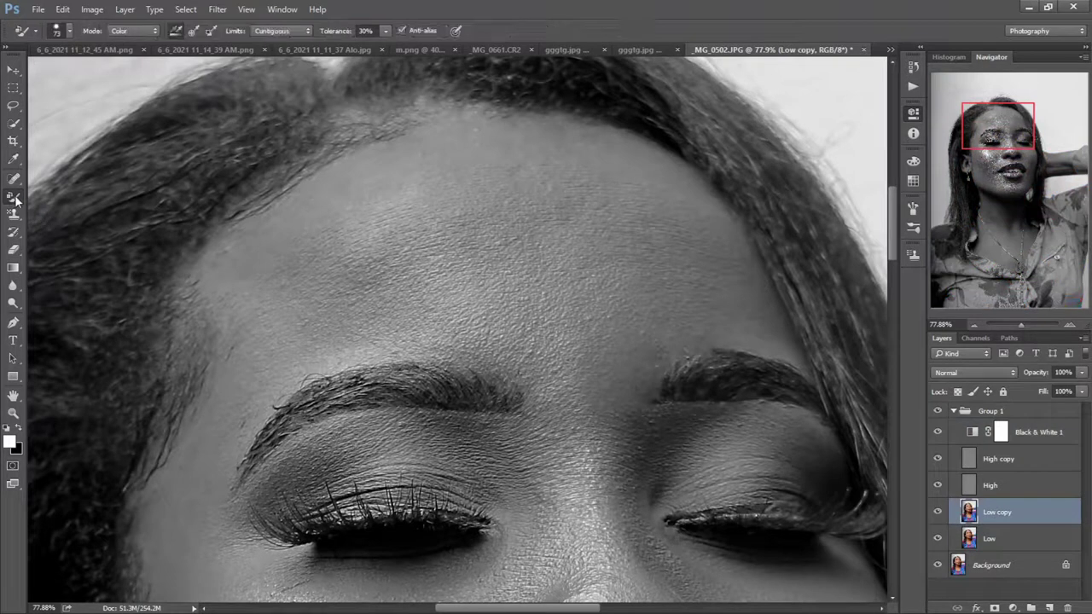
key(shift+b)
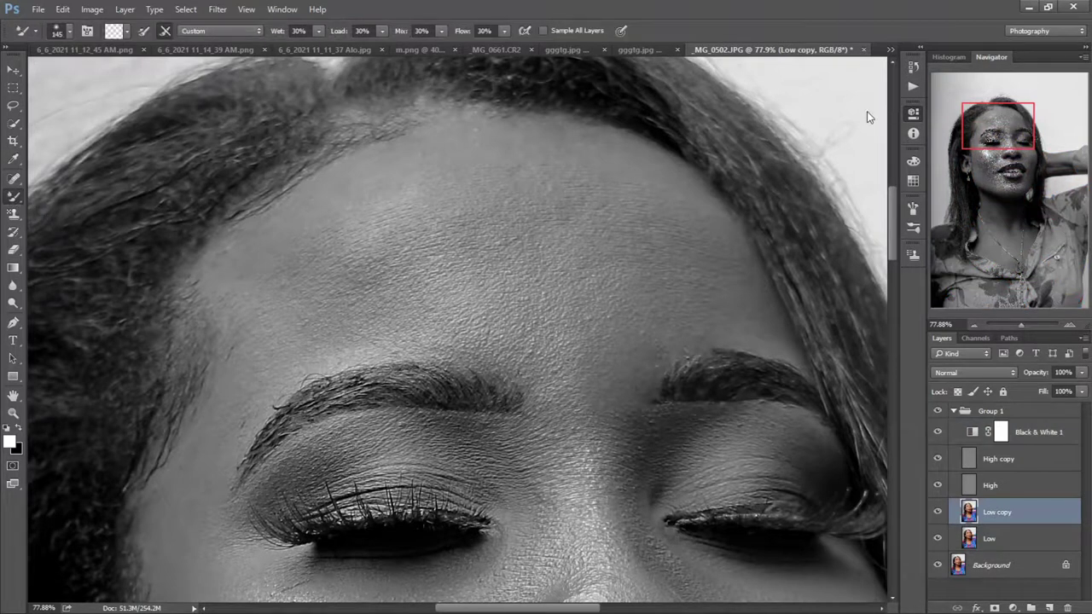
Smooth the forehead skin tones on Low copy with mixer-brush strokes, shrinking the brush to 201.
drag(1004, 128, 996, 132)
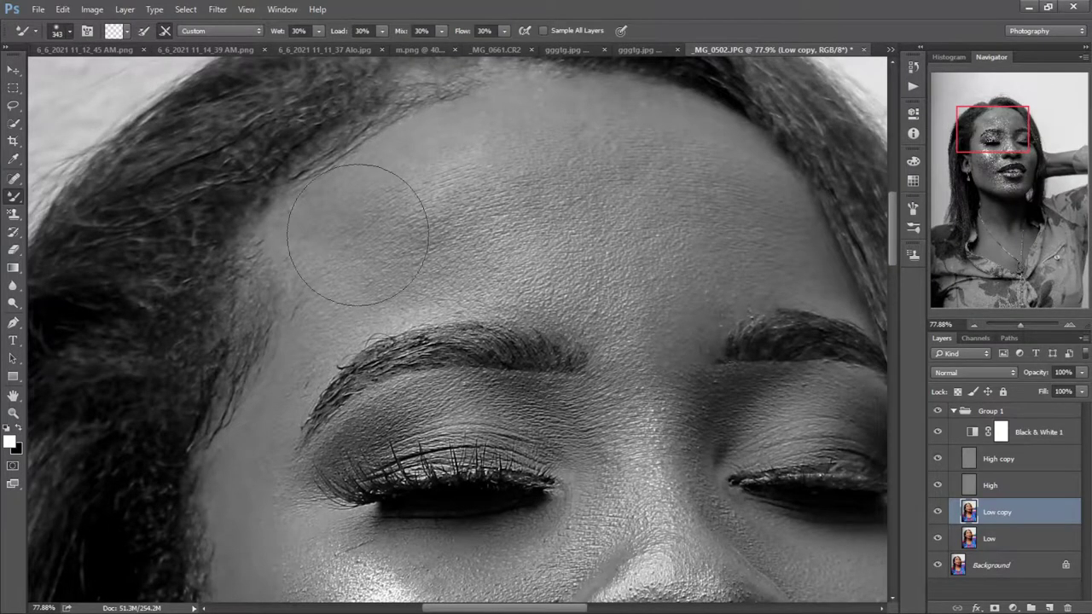
drag(436, 215, 370, 229)
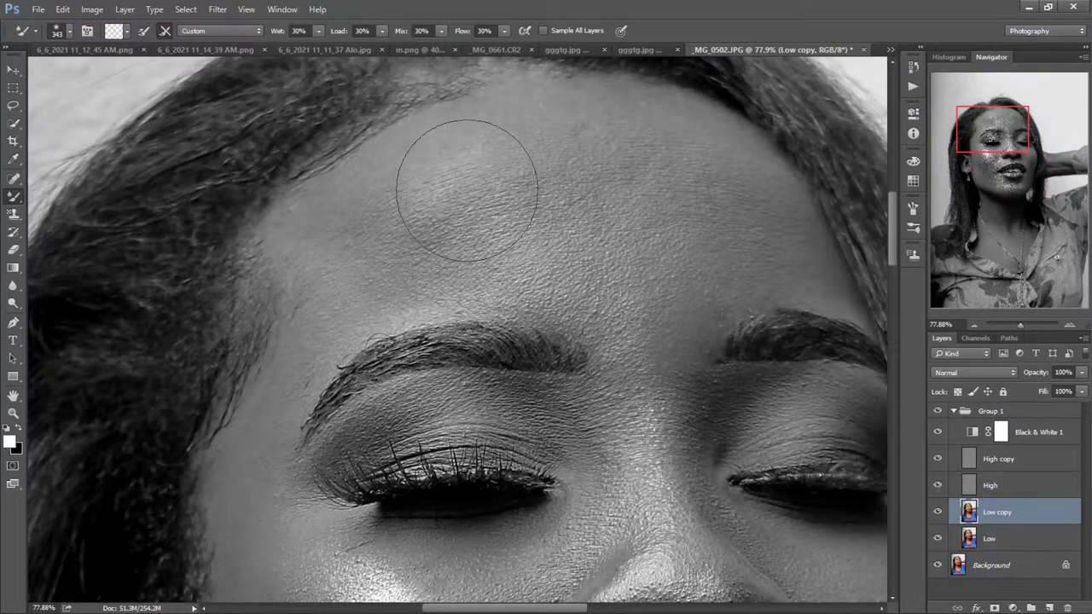
key(alt)
mouse_move(429, 221)
mouse_down()
mouse_move(385, 212)
mouse_move(511, 171)
mouse_move(503, 193)
mouse_move(597, 151)
mouse_move(568, 161)
mouse_move(498, 237)
mouse_move(694, 183)
mouse_move(707, 196)
mouse_move(507, 236)
mouse_move(705, 252)
mouse_move(726, 242)
mouse_move(724, 182)
mouse_move(663, 151)
mouse_move(707, 182)
mouse_move(703, 192)
mouse_up()
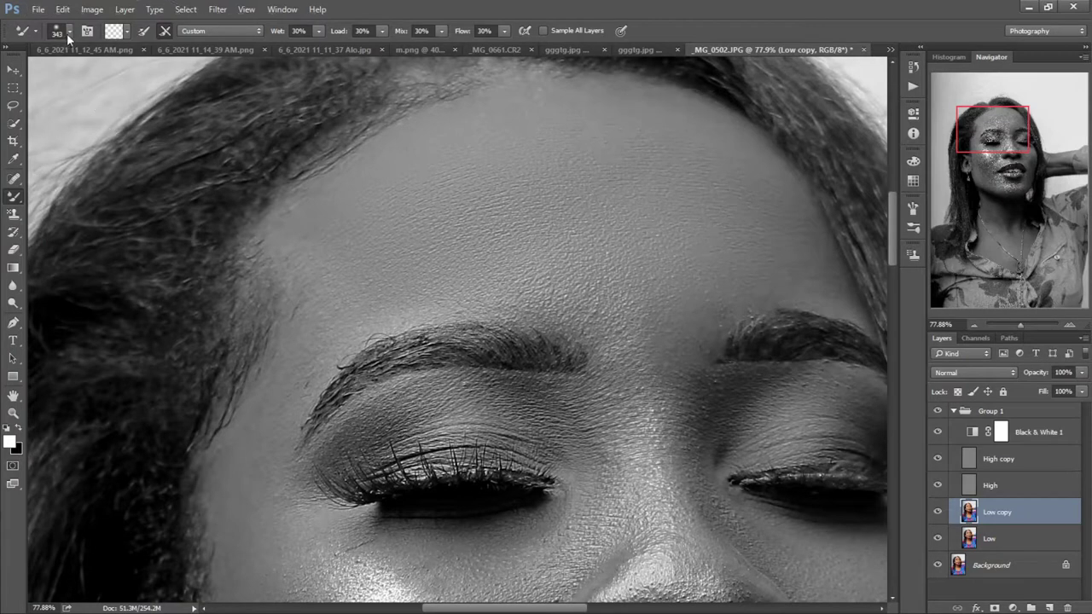
key(bracketleft)
key(bracketleft)
key(bracketleft)
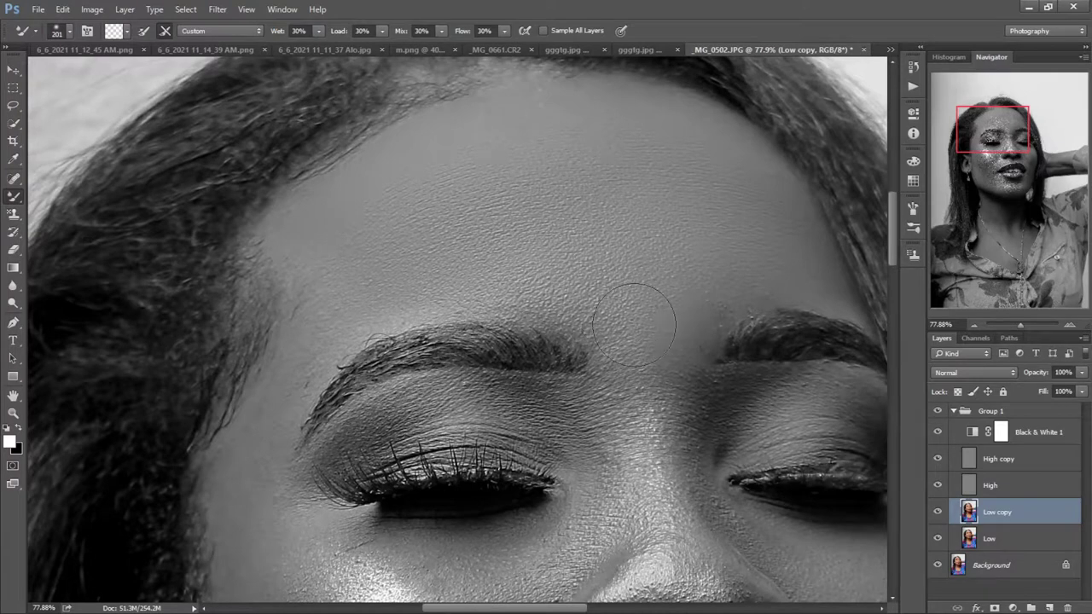
Blend the cheek beside the ear, nose and jaw on Low copy with the Mixer Brush at 235.
drag(1045, 166, 989, 145)
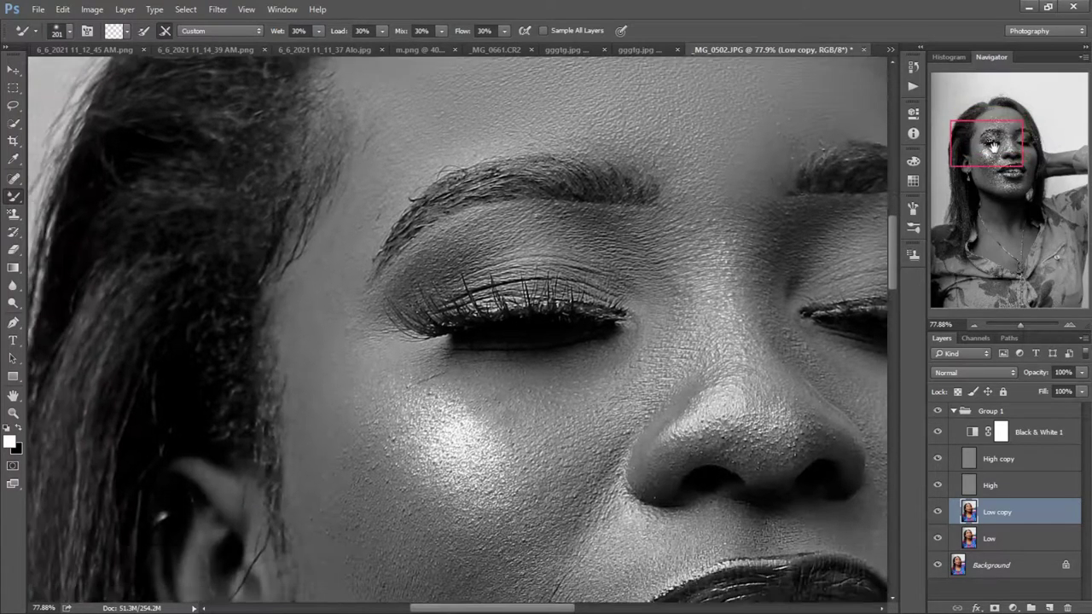
key(bracketleft)
key(bracketleft)
key(bracketleft)
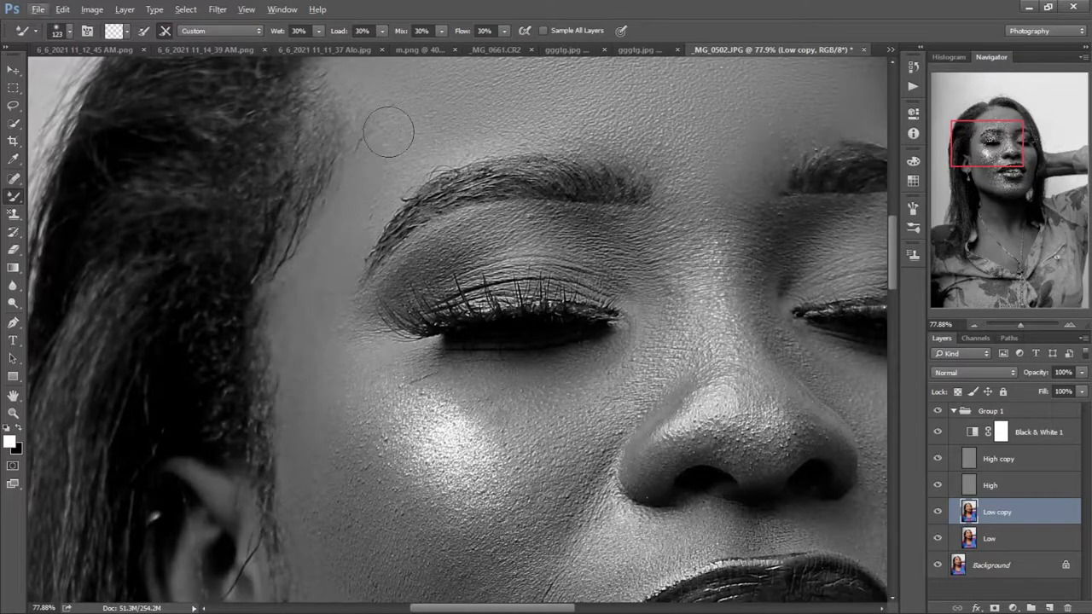
key(alt)
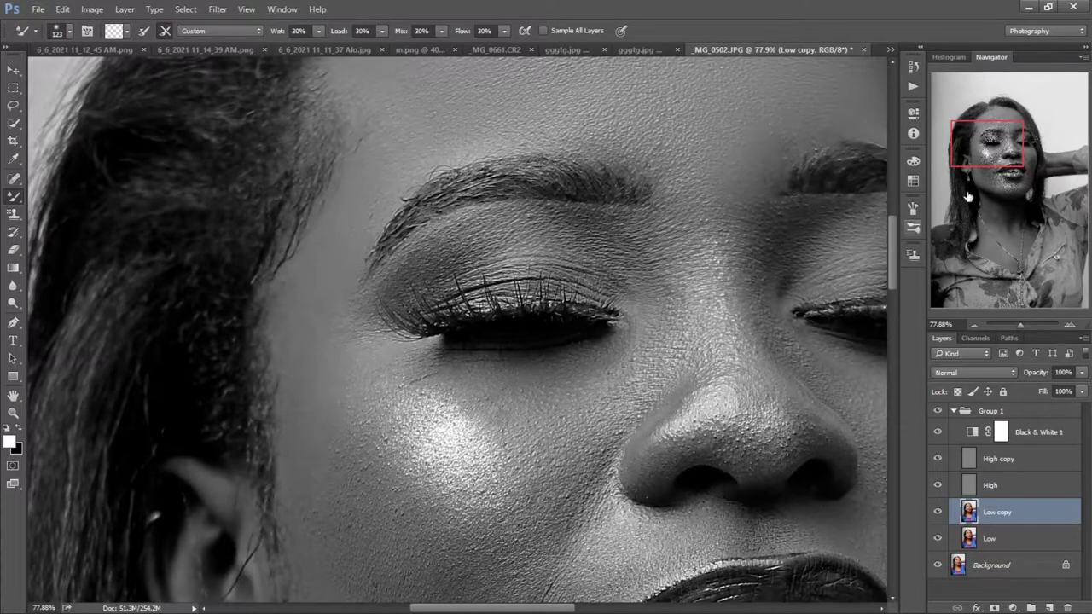
drag(981, 154, 961, 168)
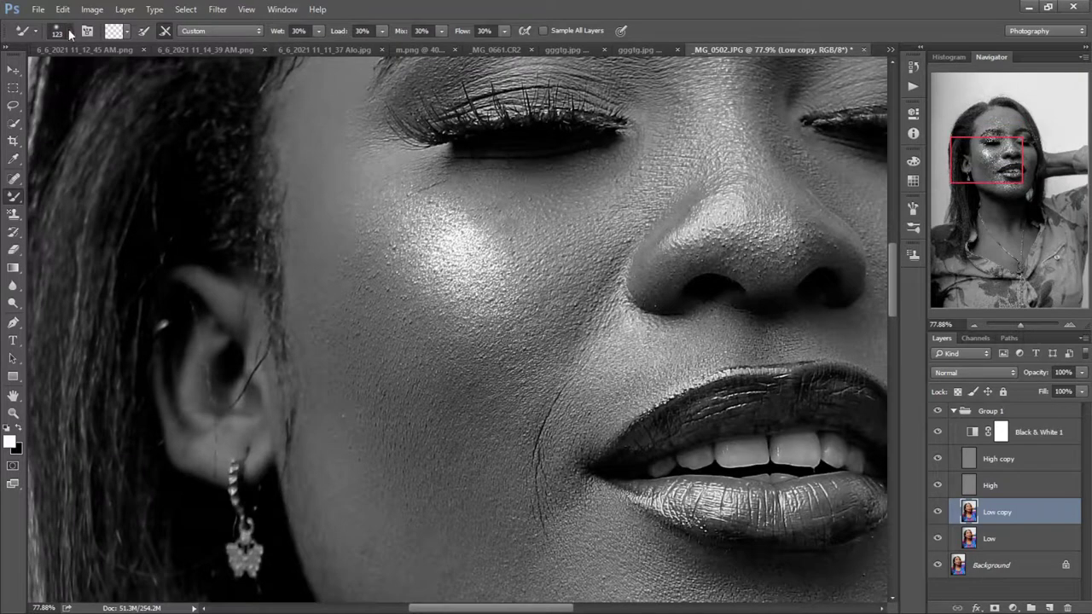
key(bracketright)
key(bracketright)
key(bracketright)
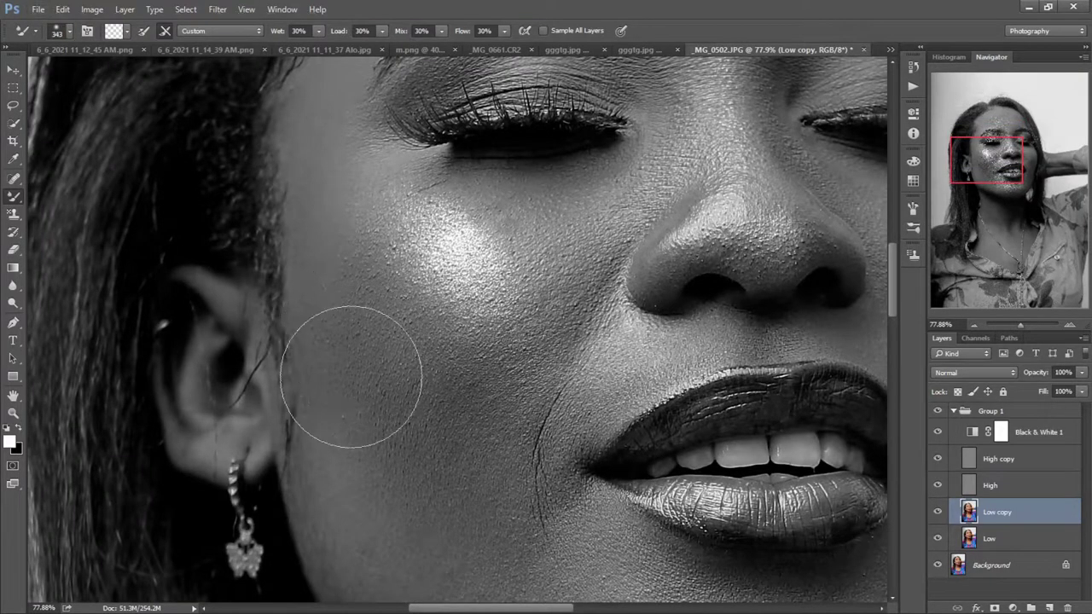
key(alt)
drag(1000, 169, 999, 180)
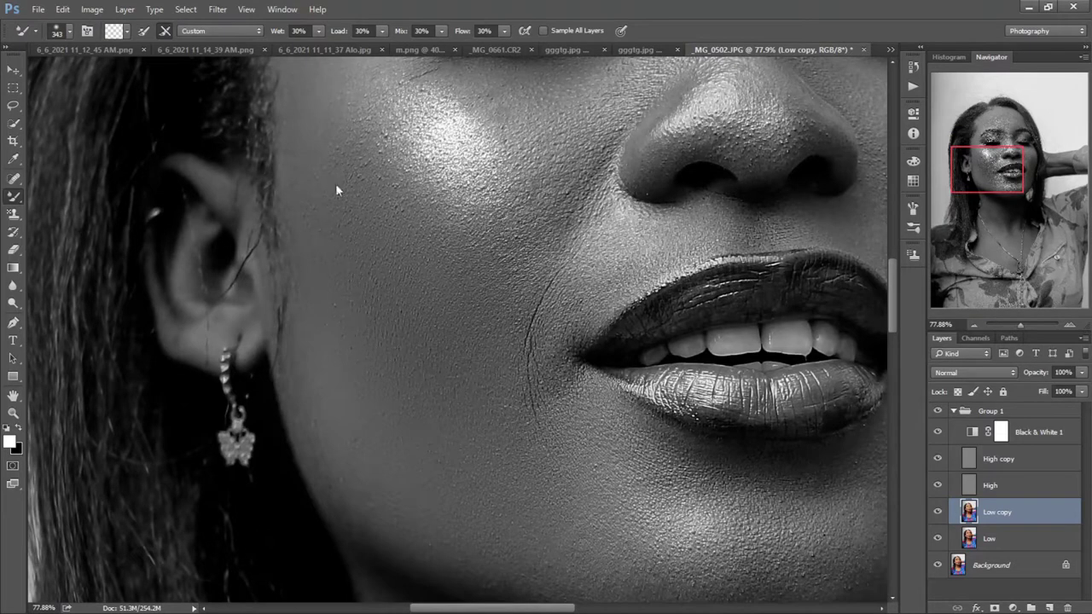
drag(967, 173, 969, 165)
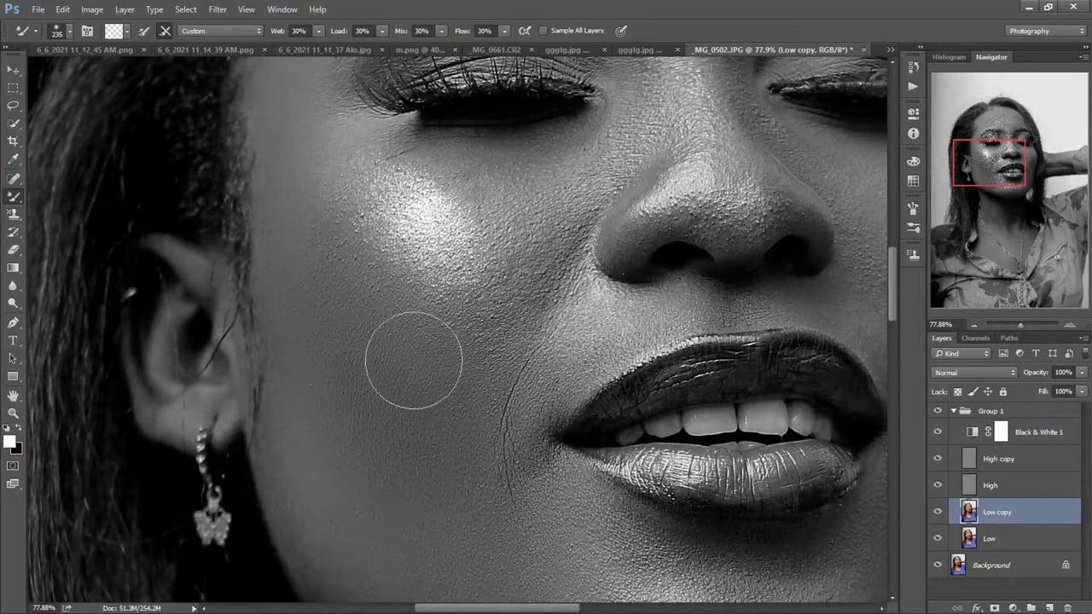
drag(984, 171, 986, 183)
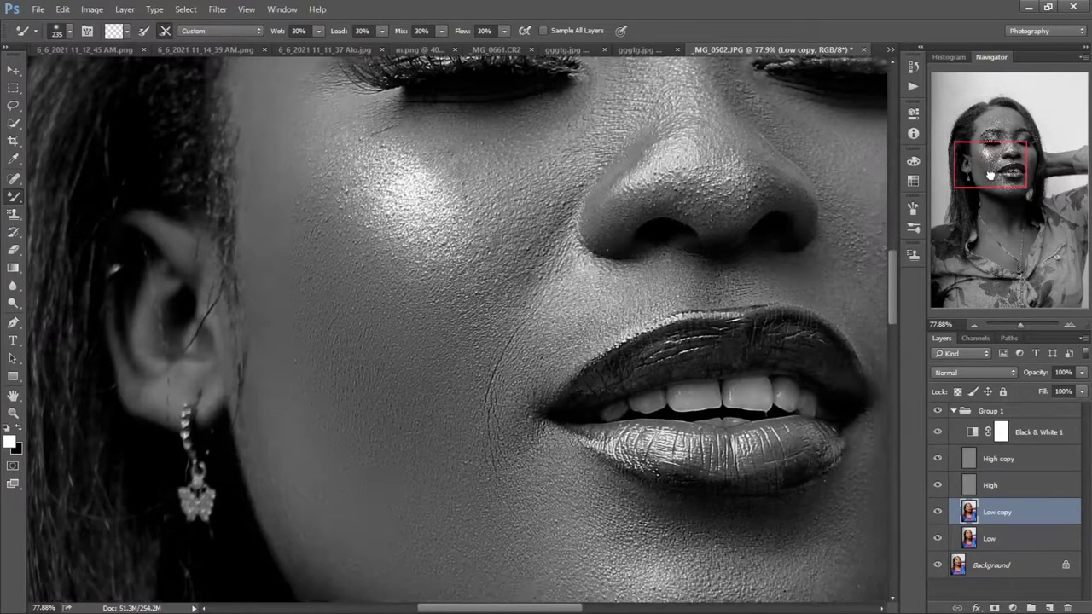
key(alt)
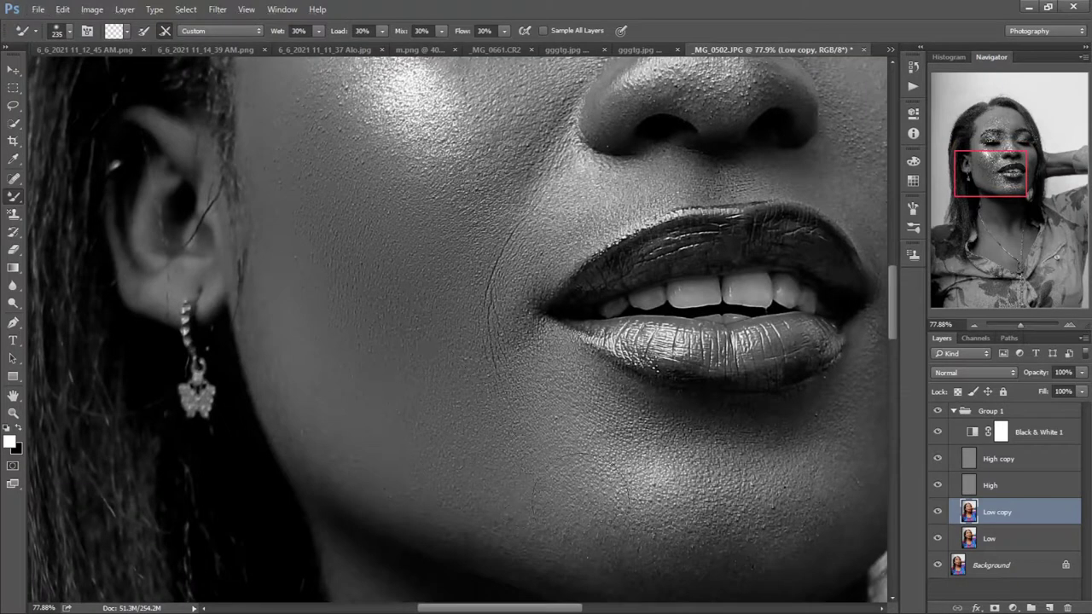
key(alt)
key(alt)
key(alt)
key(alt)
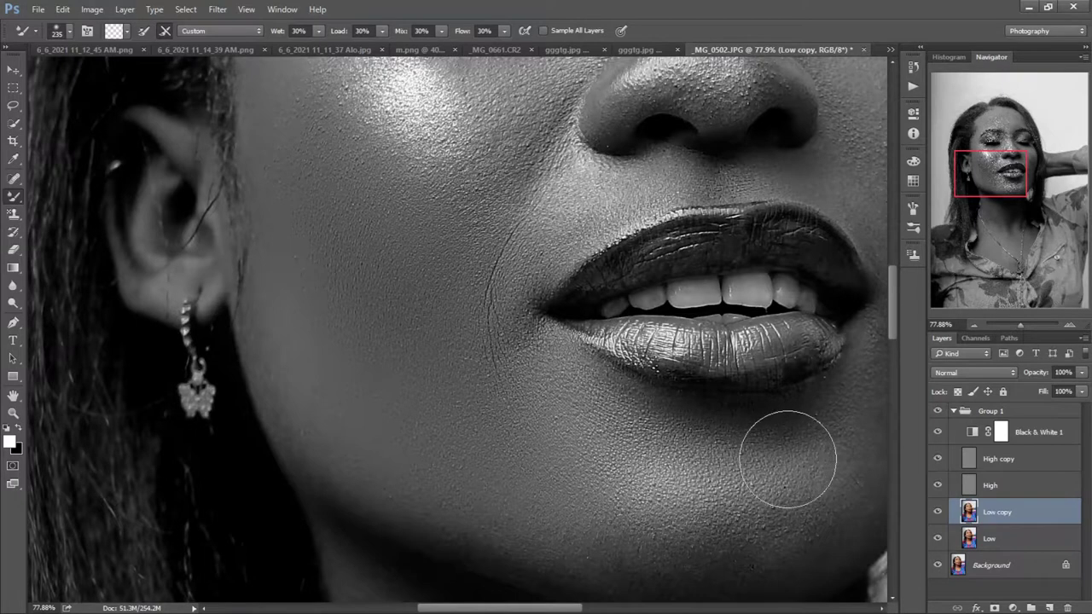
Blend the skin across the chin below the lips with the Mixer Brush on Low copy.
drag(1008, 186, 1027, 192)
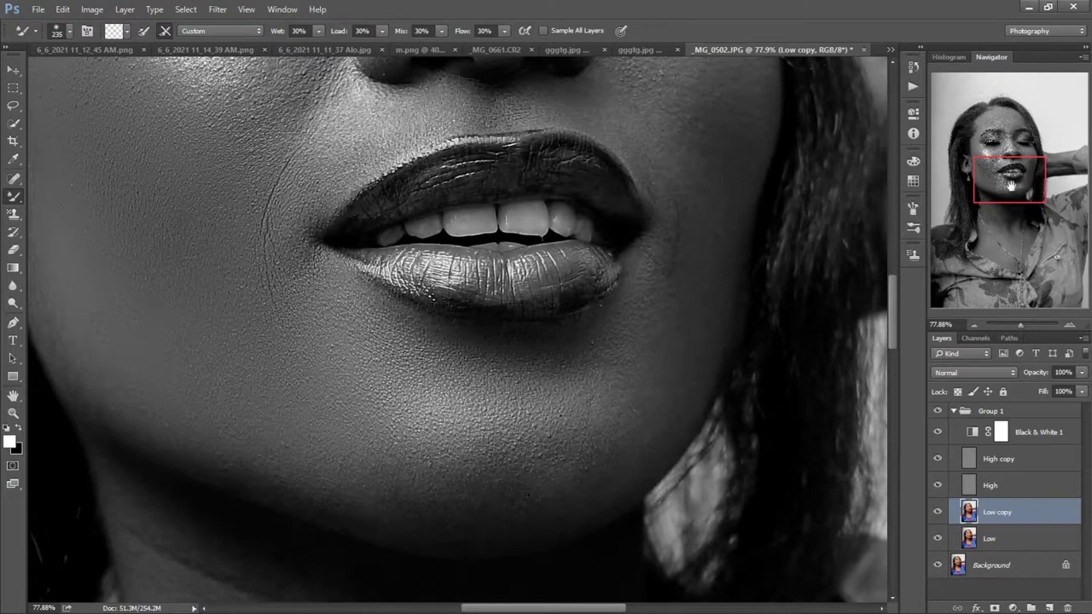
drag(1010, 184, 1022, 167)
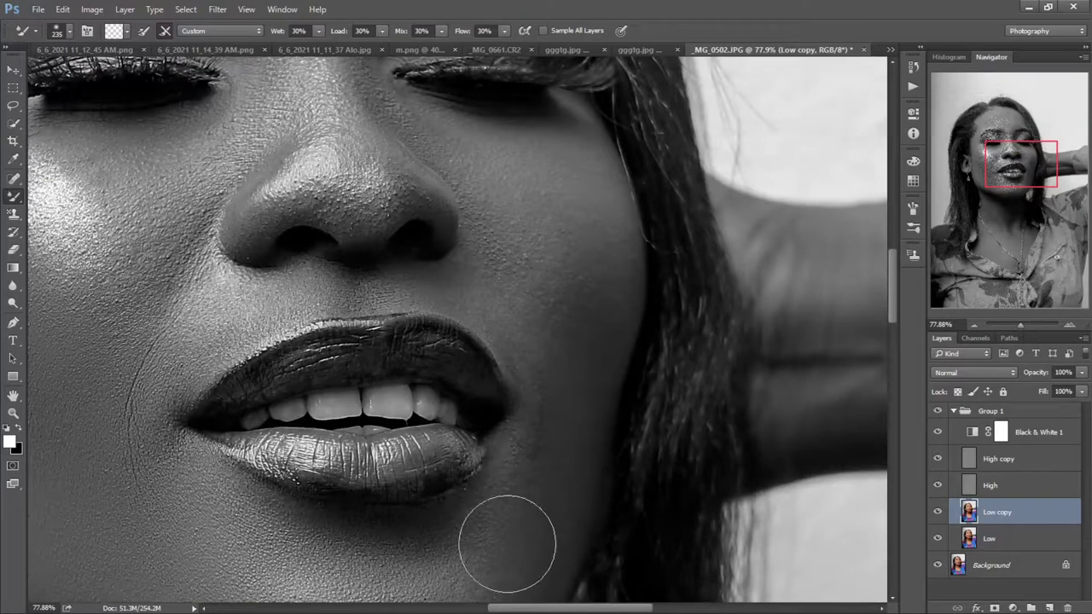
drag(498, 448, 541, 302)
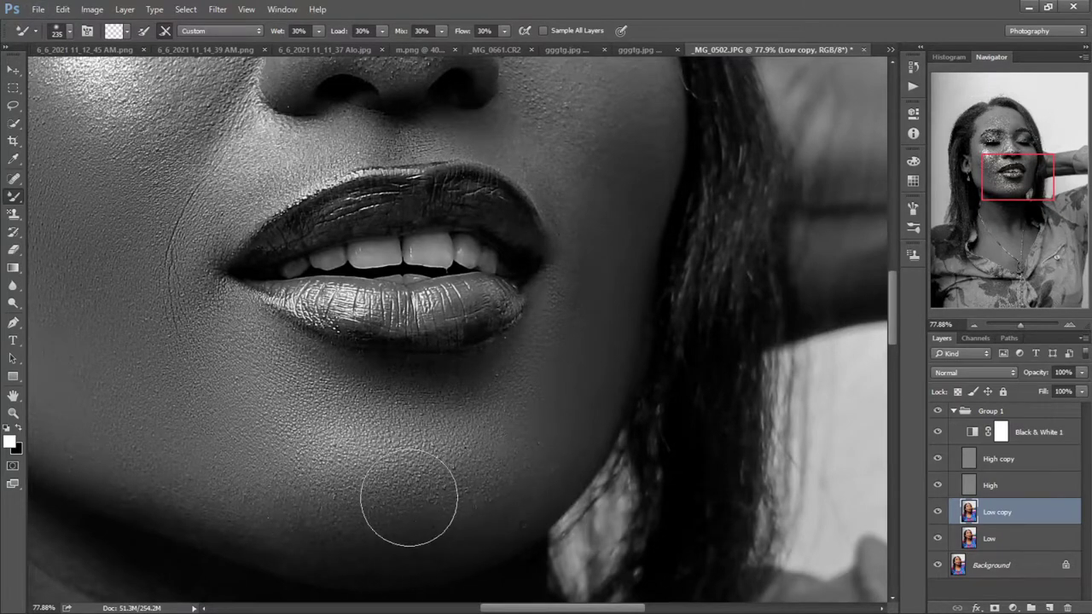
Turn Black & White 1 off and back on to check the retouch in colour.
click(939, 433)
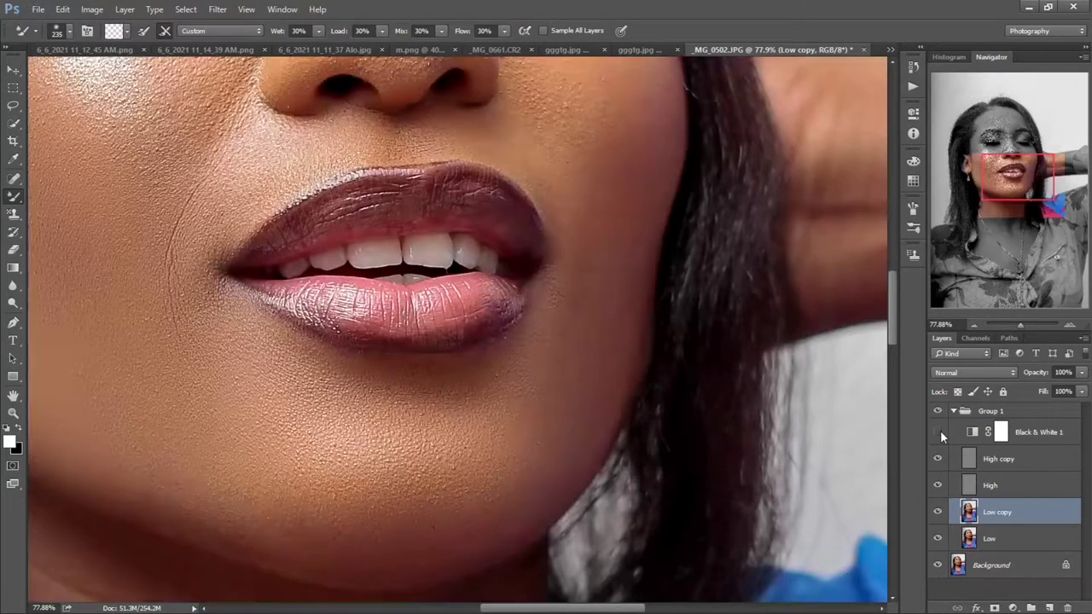
click(939, 432)
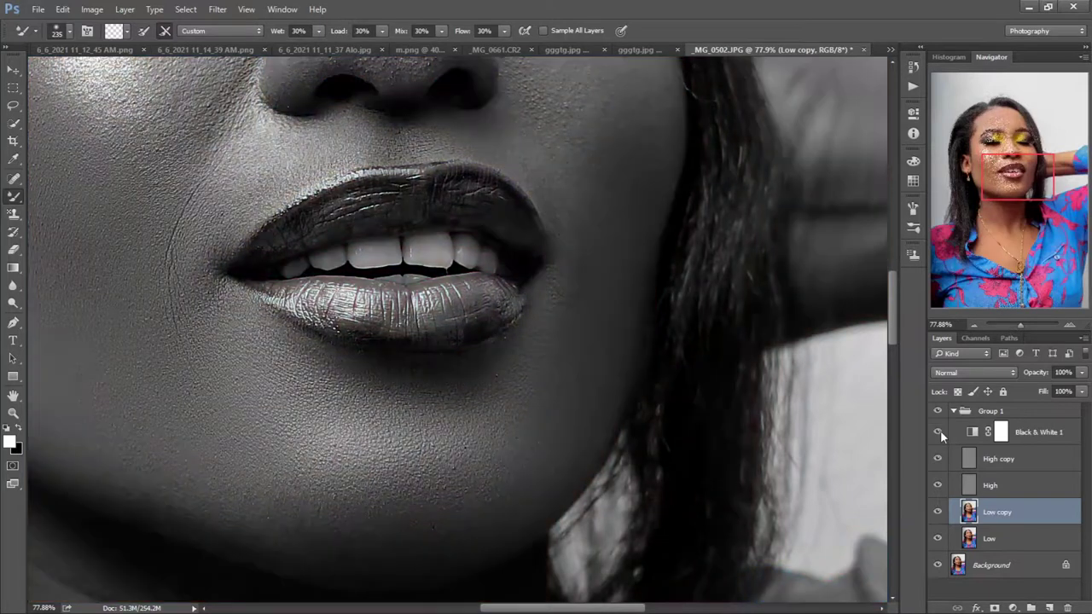
drag(1021, 181, 1003, 147)
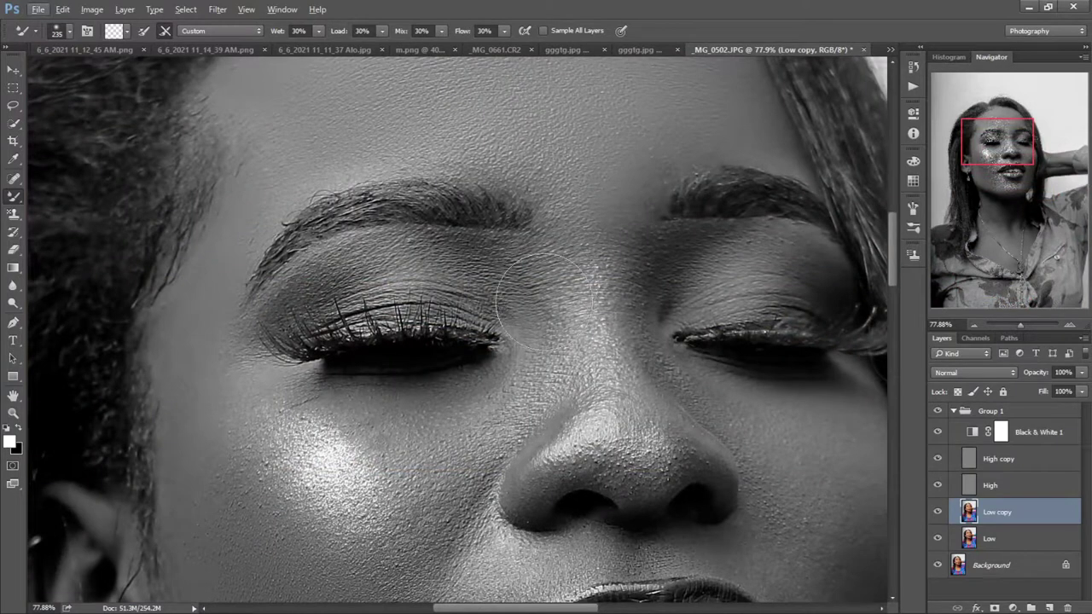
Shrink the Mixer Brush to 167 and blend the skin under the eye and upper cheek.
mouse_move(460, 431)
mouse_down()
mouse_move(316, 427)
mouse_move(350, 436)
mouse_up()
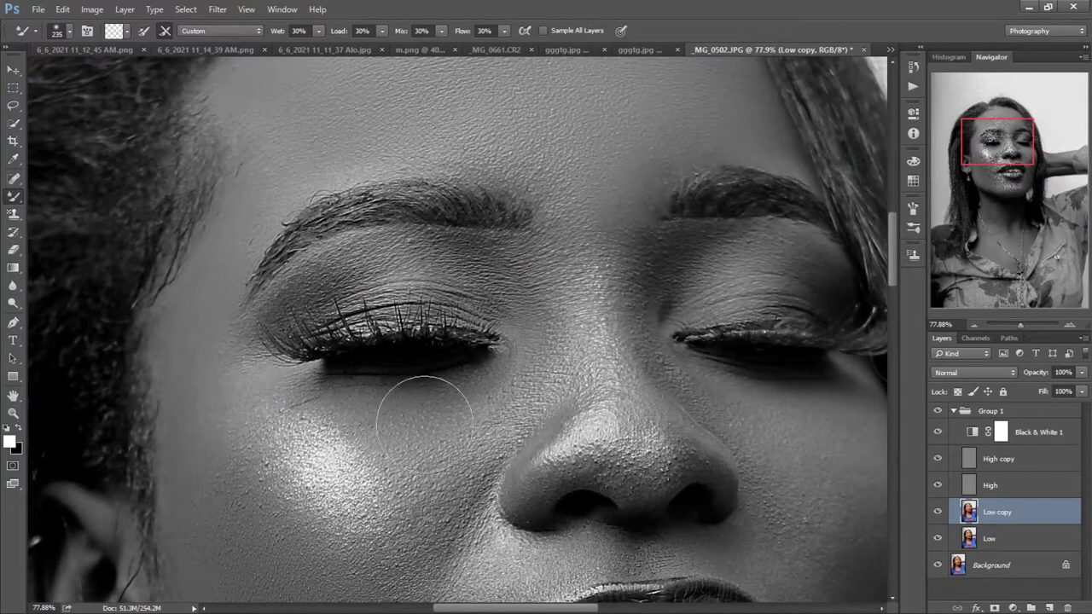
key(bracketleft)
key(bracketleft)
key(bracketleft)
drag(1010, 154, 1012, 156)
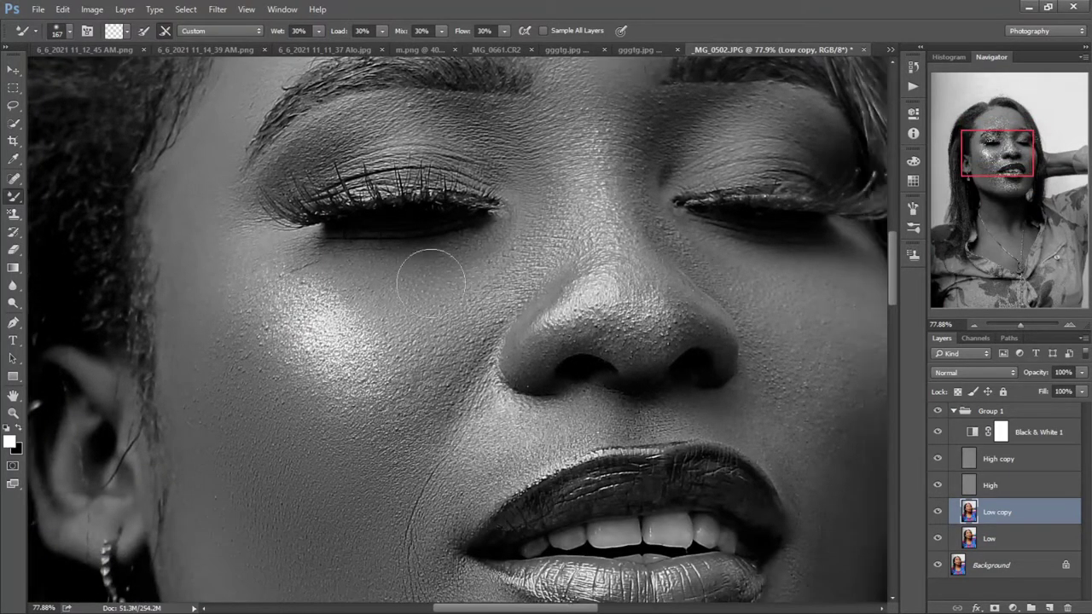
key(alt)
key(alt)
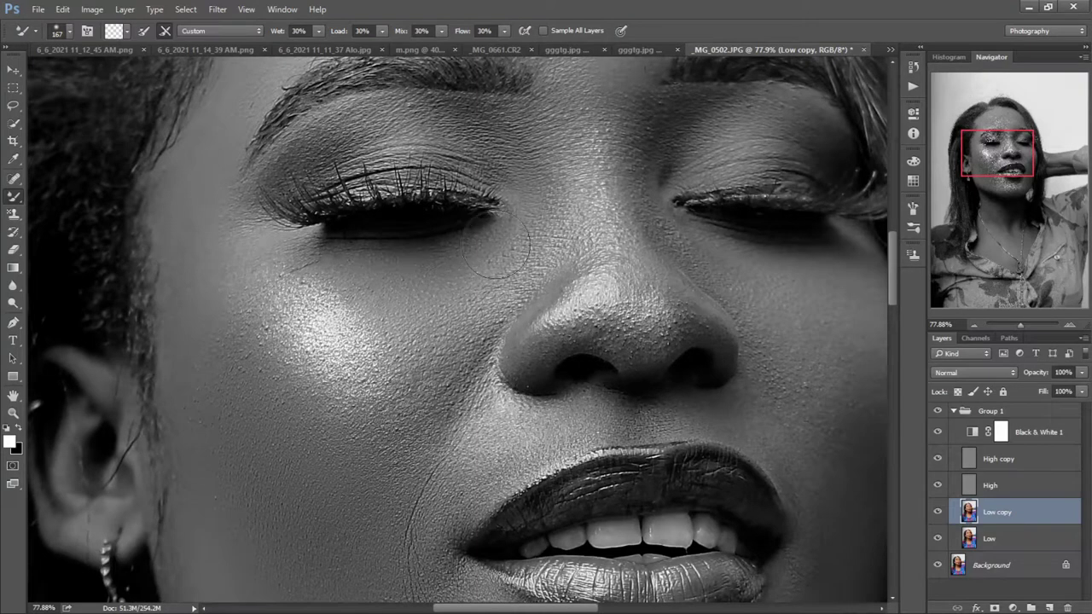
Hide Black & White 1 for full colour and zoom closely on the skin below the left eye.
click(937, 410)
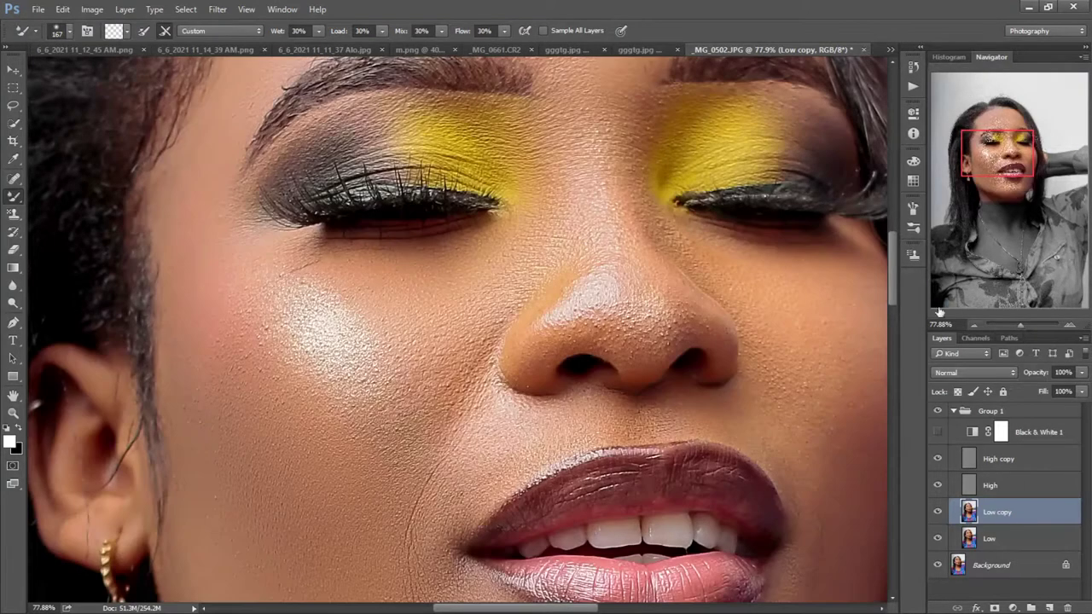
click(1018, 320)
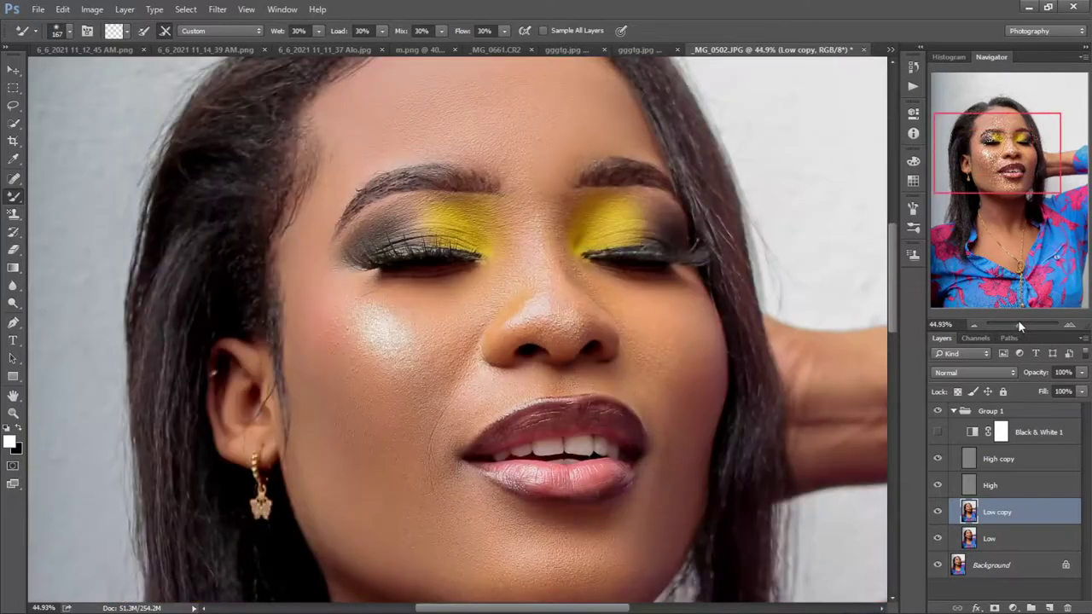
drag(1013, 321, 1020, 321)
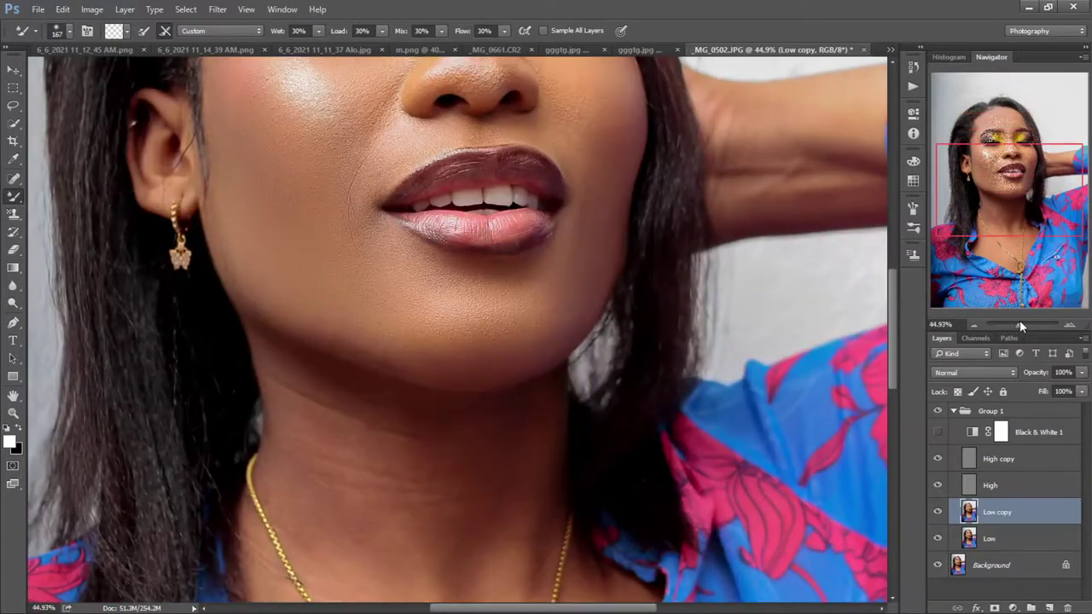
drag(1017, 199, 1013, 166)
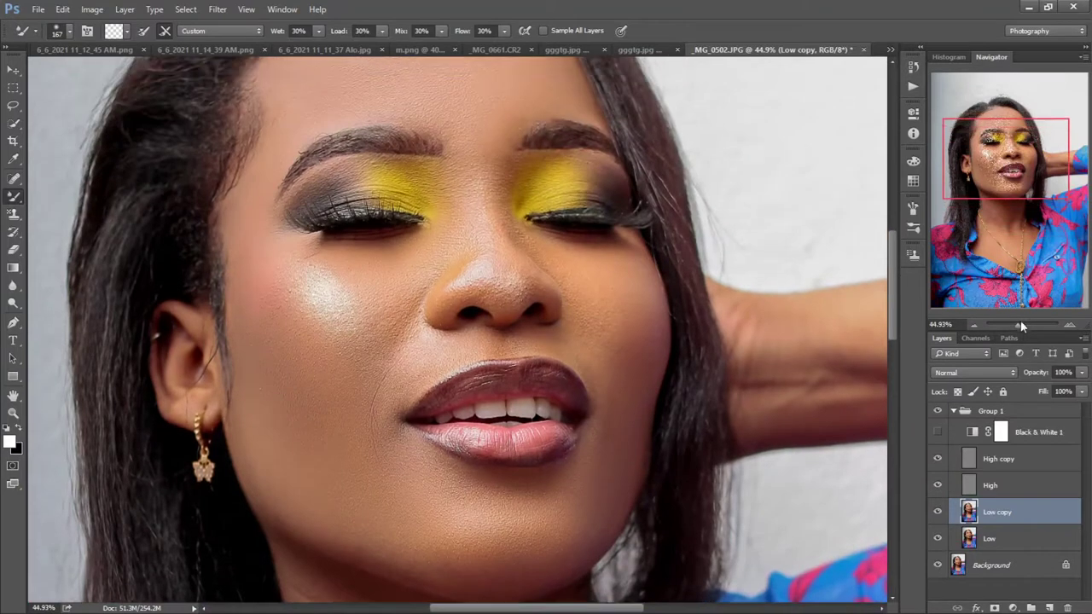
drag(1022, 325, 1024, 324)
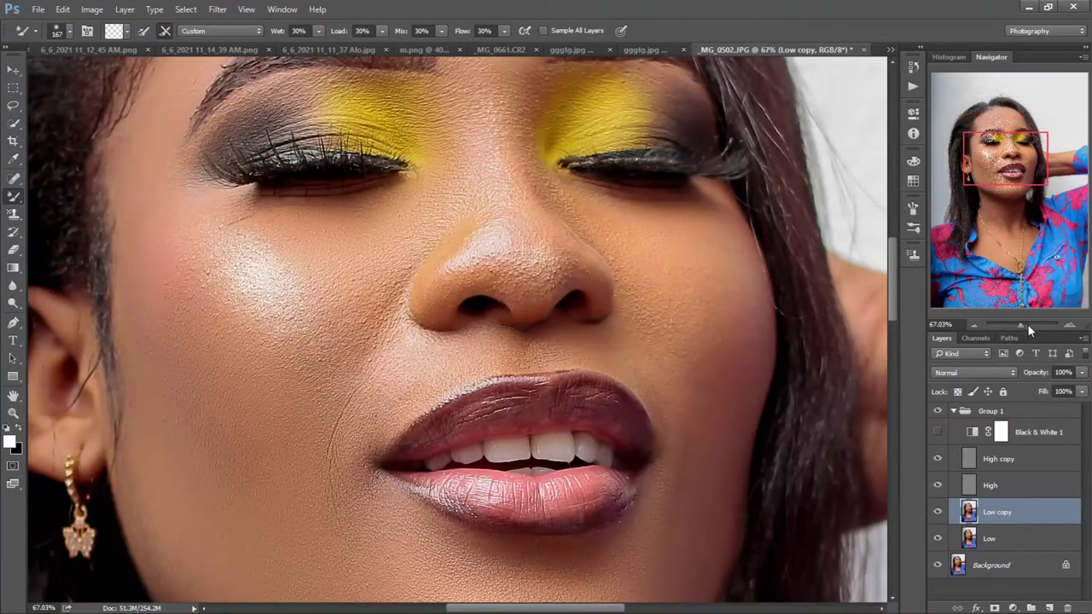
click(1028, 325)
drag(1003, 159, 994, 139)
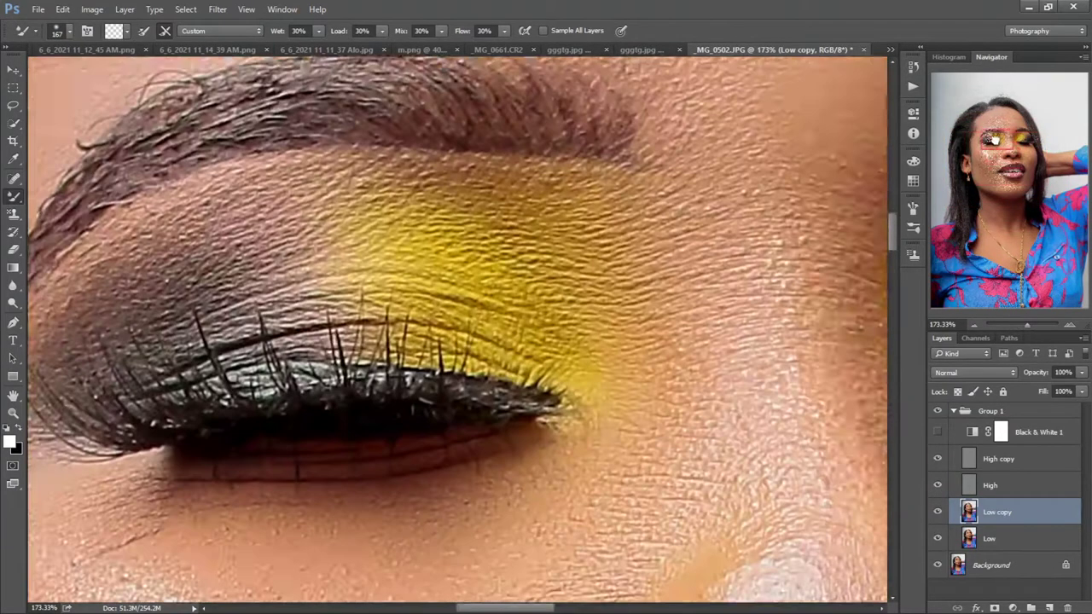
drag(1019, 324, 1025, 324)
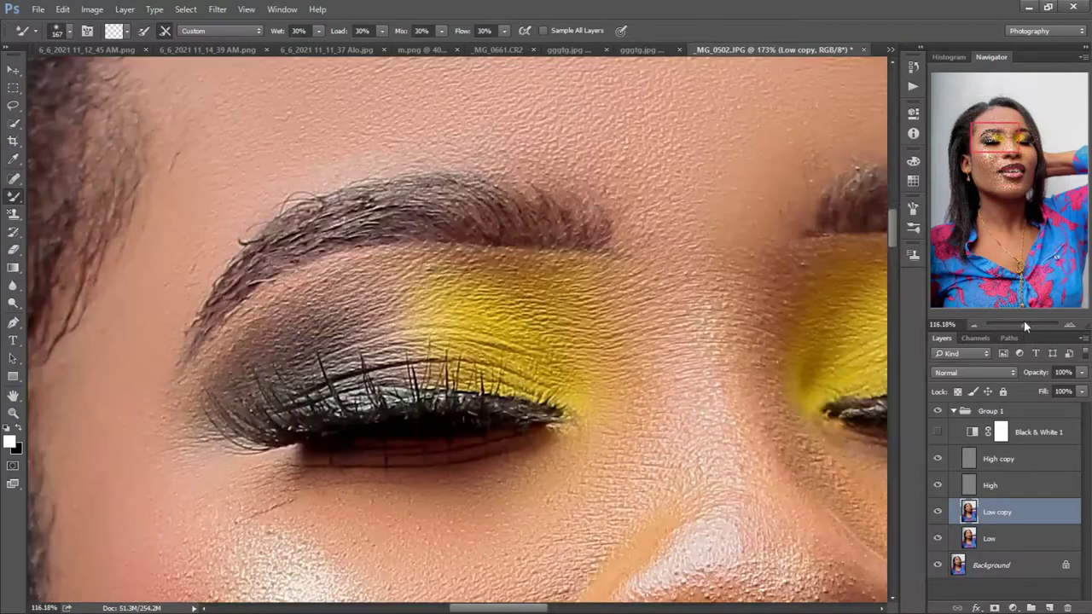
drag(1007, 141, 999, 154)
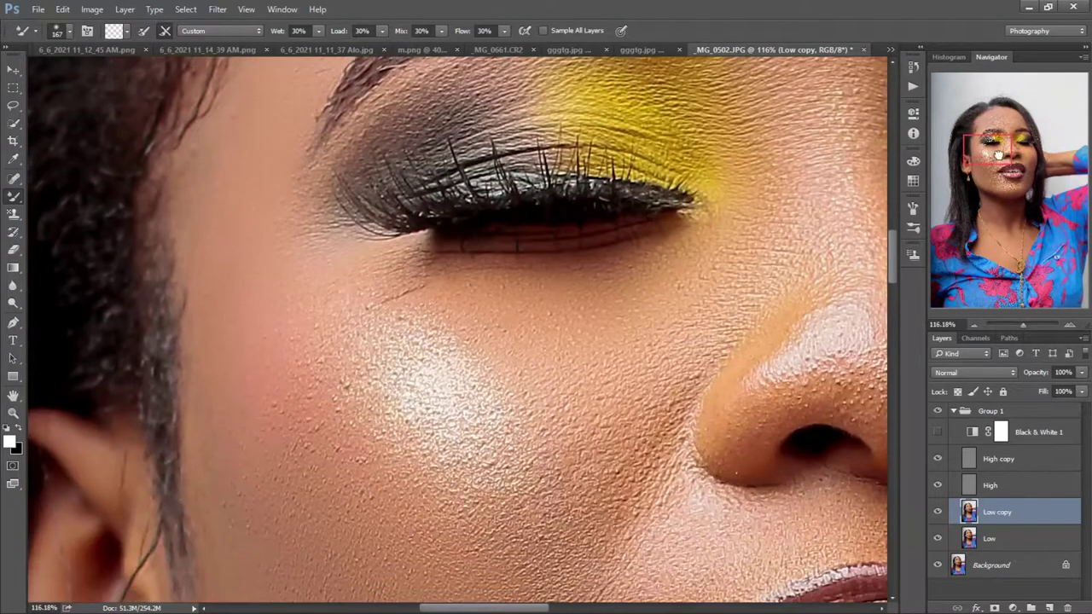
Blend the skin, crease line and lower eyelid under the left eye with a smaller brush.
drag(487, 305, 537, 305)
key(bracketleft)
key(bracketleft)
key(bracketleft)
mouse_move(413, 296)
mouse_down()
mouse_move(398, 275)
mouse_move(439, 268)
mouse_move(389, 270)
mouse_up()
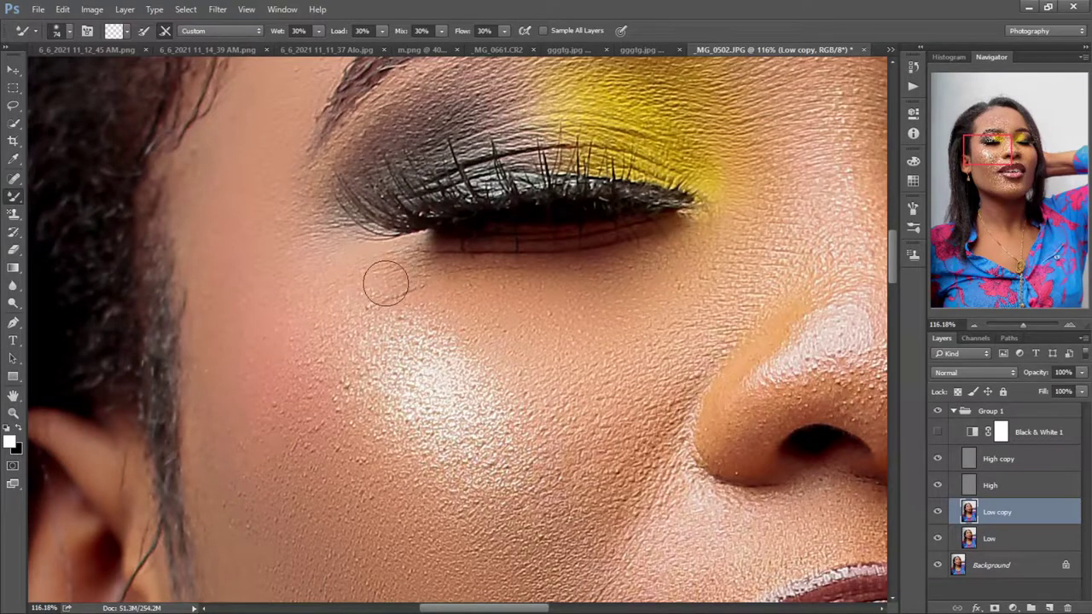
mouse_move(422, 287)
mouse_down()
mouse_move(646, 244)
mouse_move(677, 254)
mouse_up()
drag(487, 268, 317, 249)
Enlarge the brush, Alt-sample the under-eye skin tone and blend beneath the left eye.
key(bracketright)
key(bracketright)
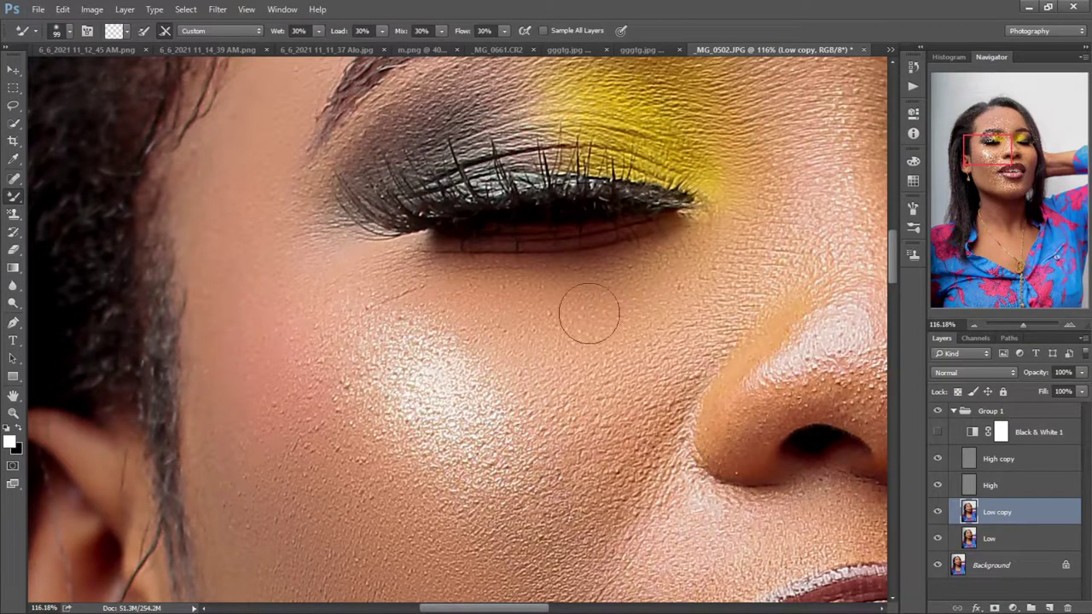
key(alt)
key(alt)
drag(330, 244, 298, 263)
drag(987, 137, 989, 149)
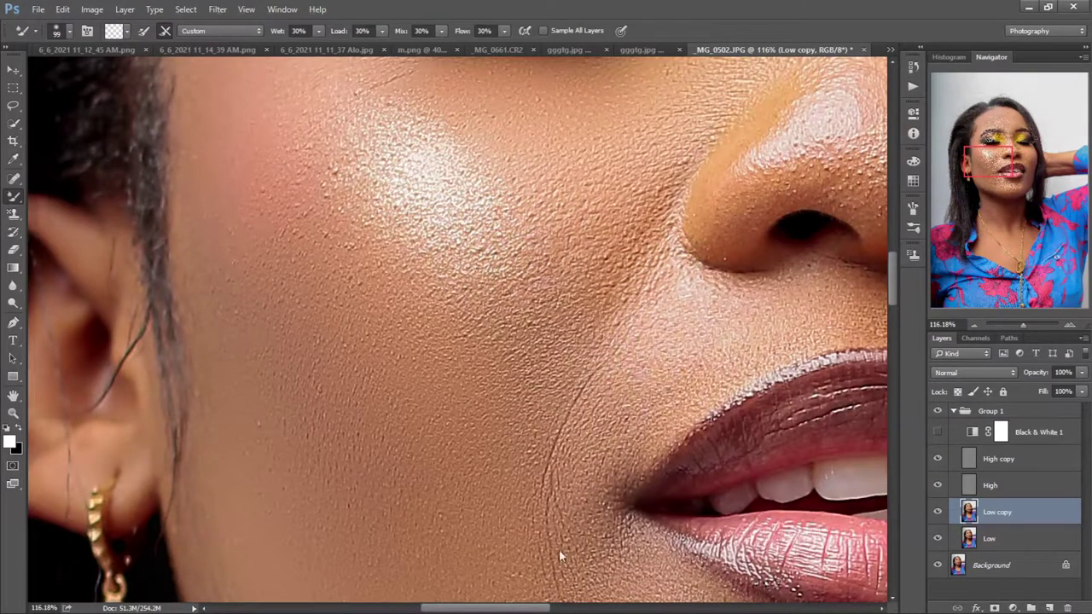
Select the High copy layer and the Healing Brush, zoomed on the lips and mouth corner.
click(1005, 461)
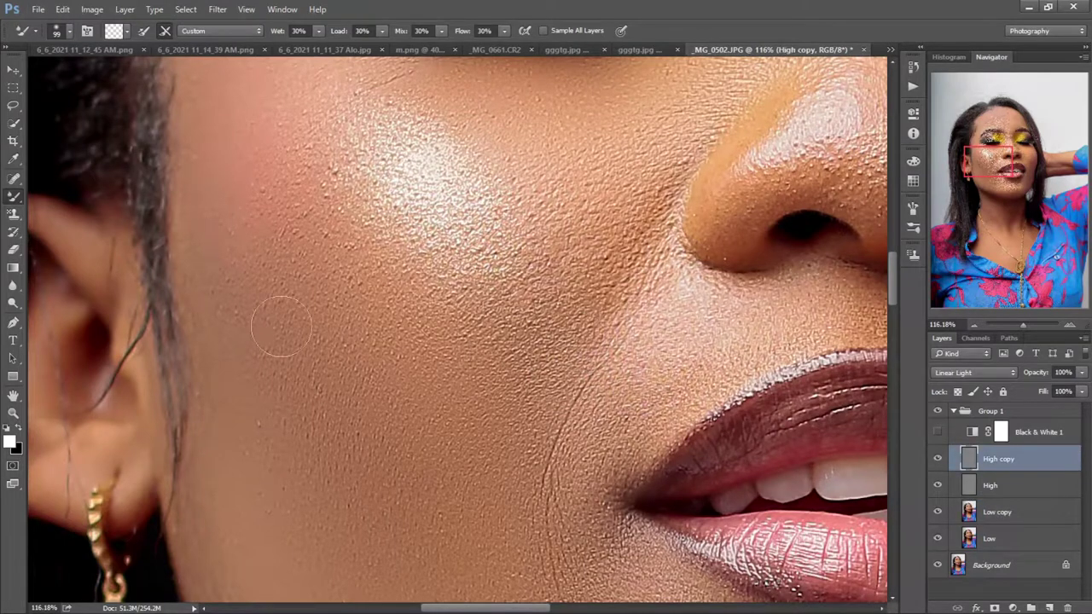
click(17, 180)
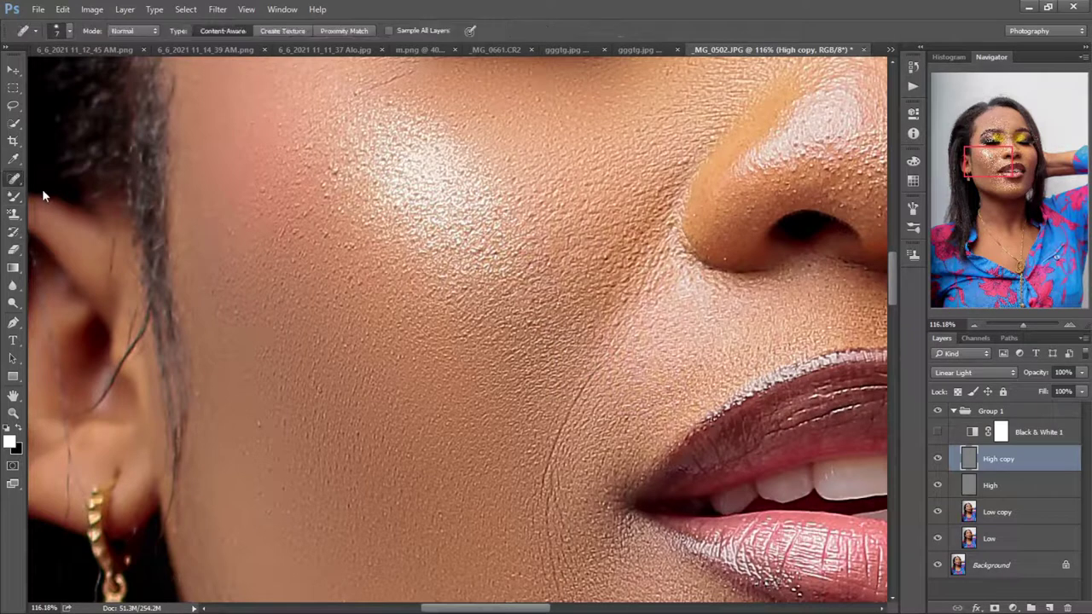
key(shift+j)
drag(1027, 326, 1026, 321)
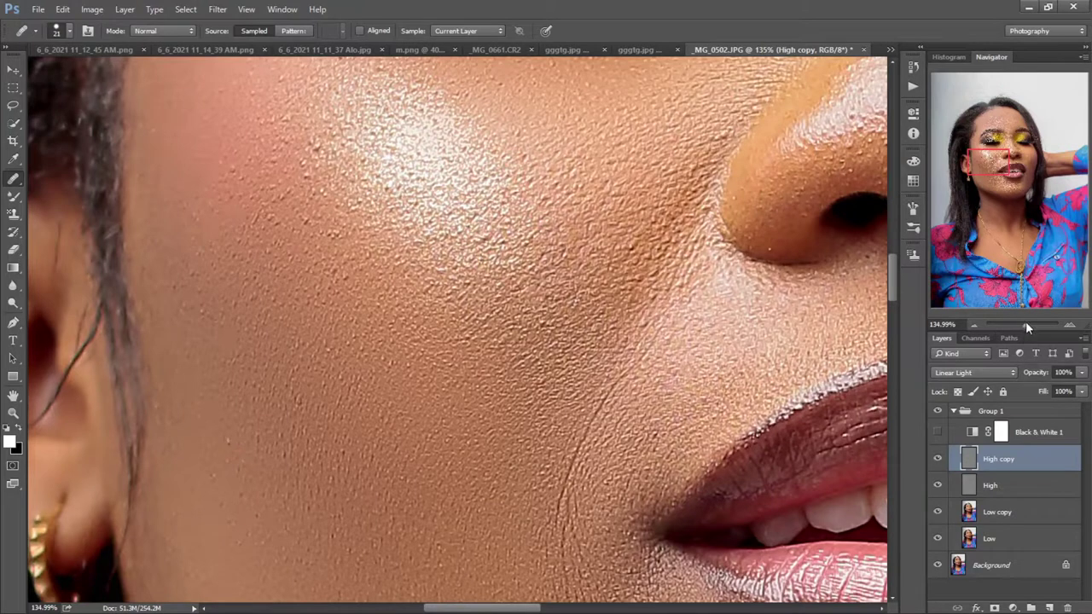
drag(1025, 321, 1027, 325)
drag(735, 319, 457, 85)
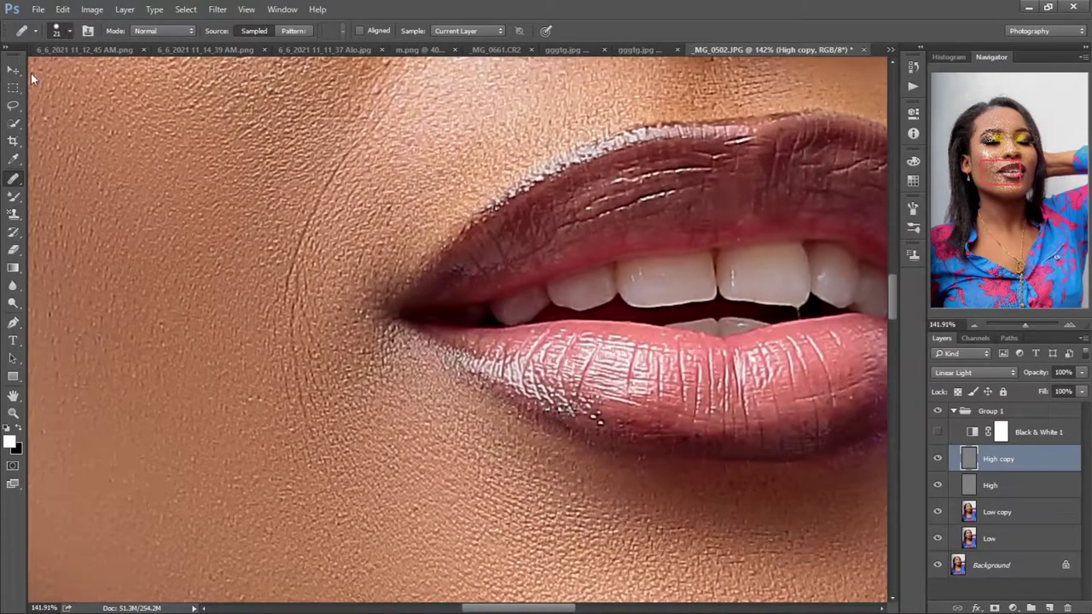
Heal the crease beside the mouth corner at size 8 using Alt-sampled clean skin.
key(bracketleft)
key(bracketleft)
key(bracketleft)
key(alt)
scroll(636, 293, up, 1)
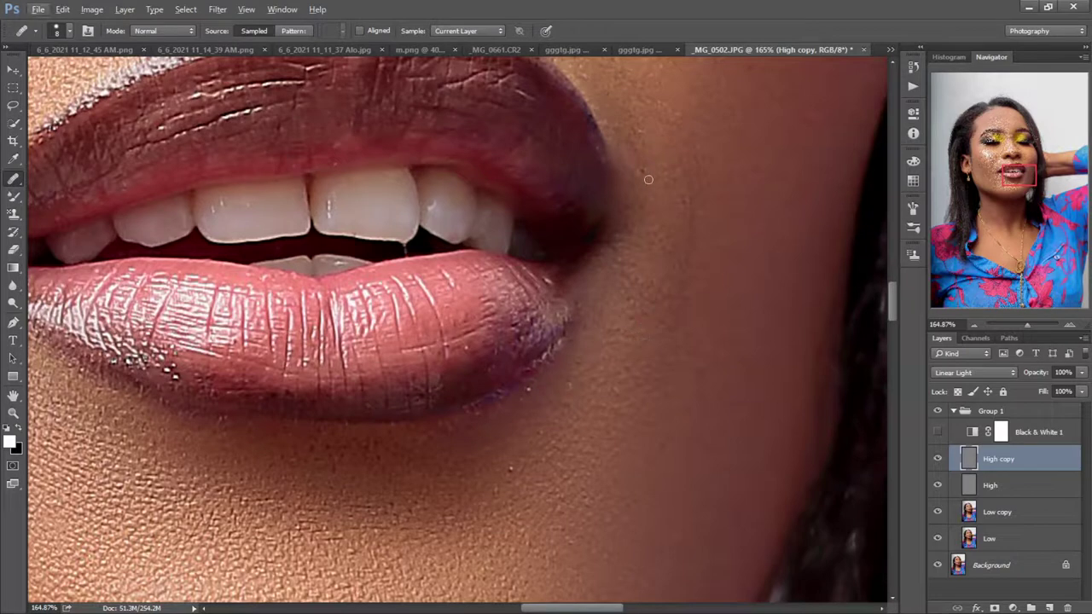
drag(1011, 176, 957, 180)
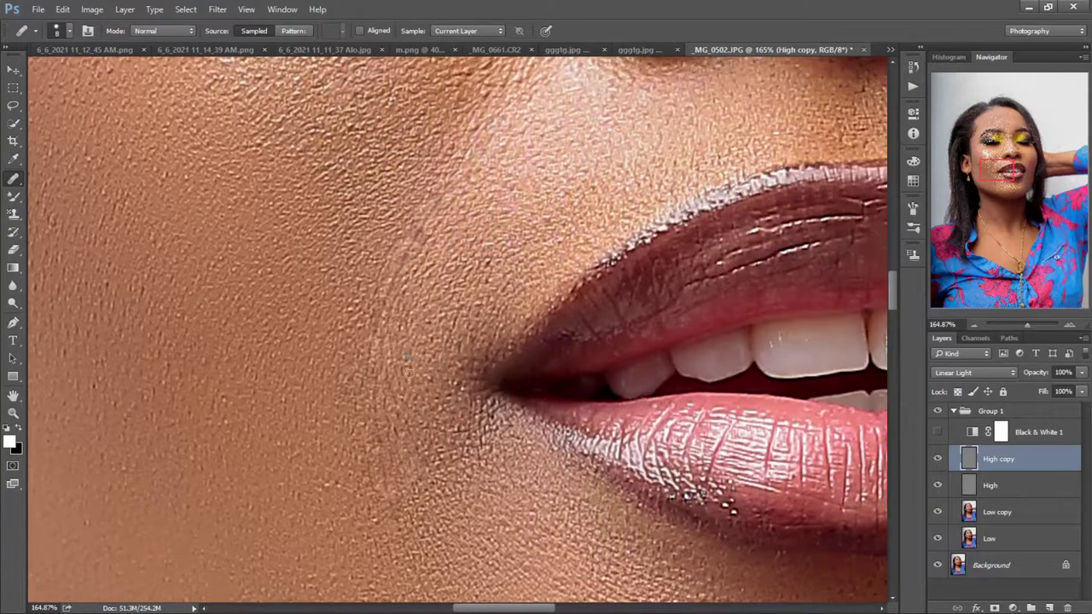
key(alt)
key(alt)
click(1013, 510)
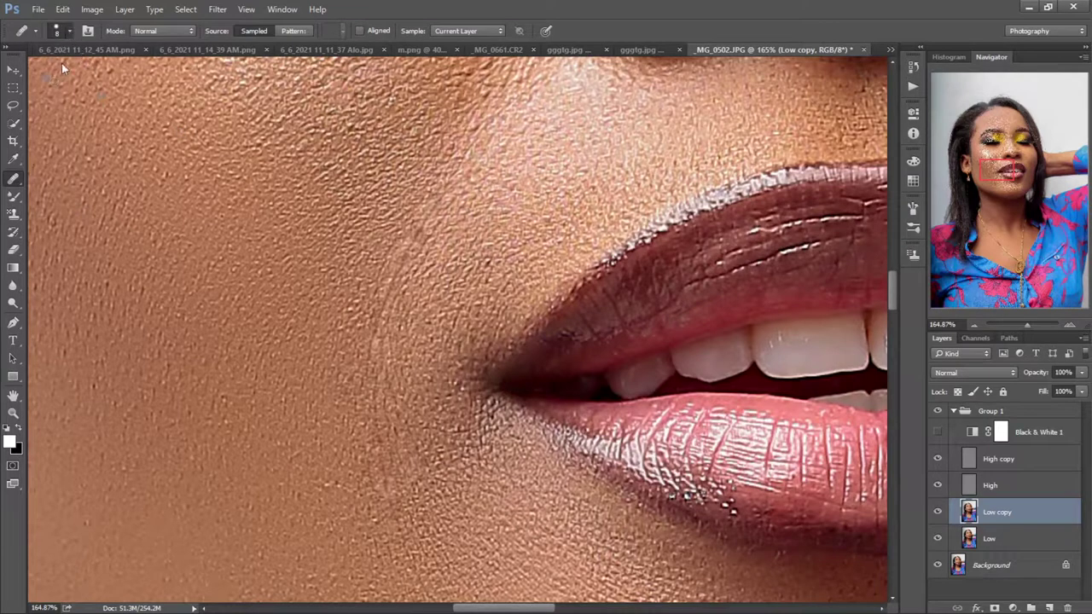
Preview in black and white and blend the cheek tones with the Mixer Brush.
key(bracketright)
key(bracketright)
key(bracketright)
key(bracketright)
key(bracketright)
key(bracketright)
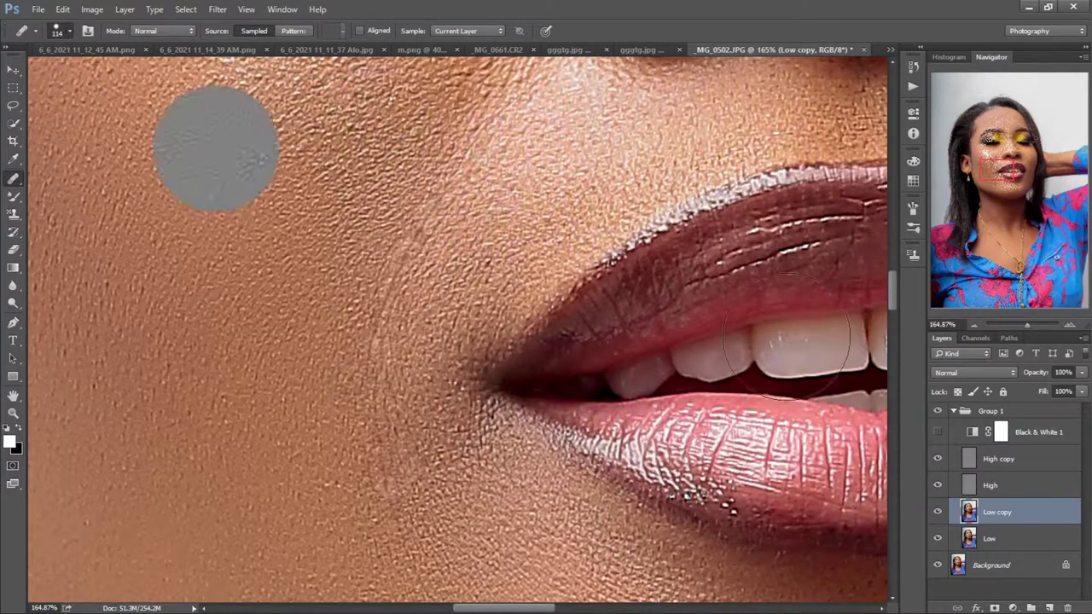
click(939, 433)
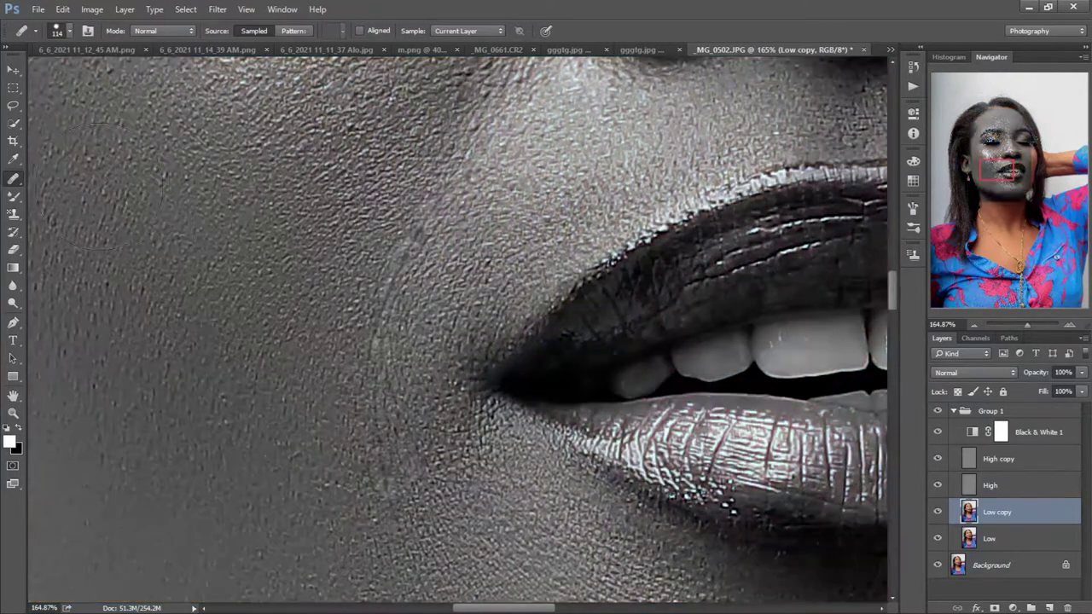
click(21, 198)
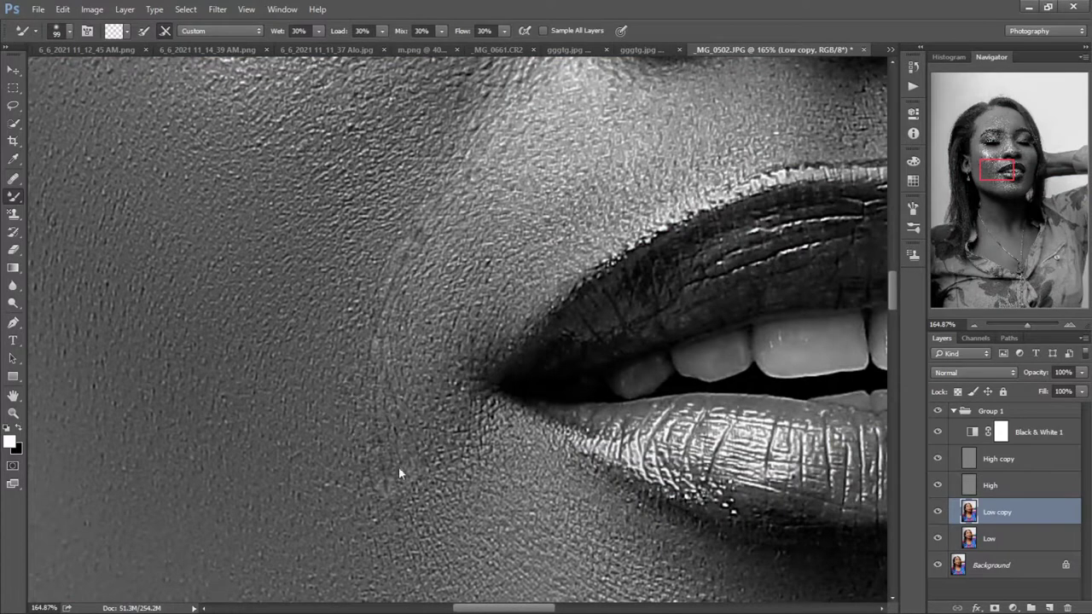
drag(395, 455, 428, 229)
drag(418, 401, 393, 476)
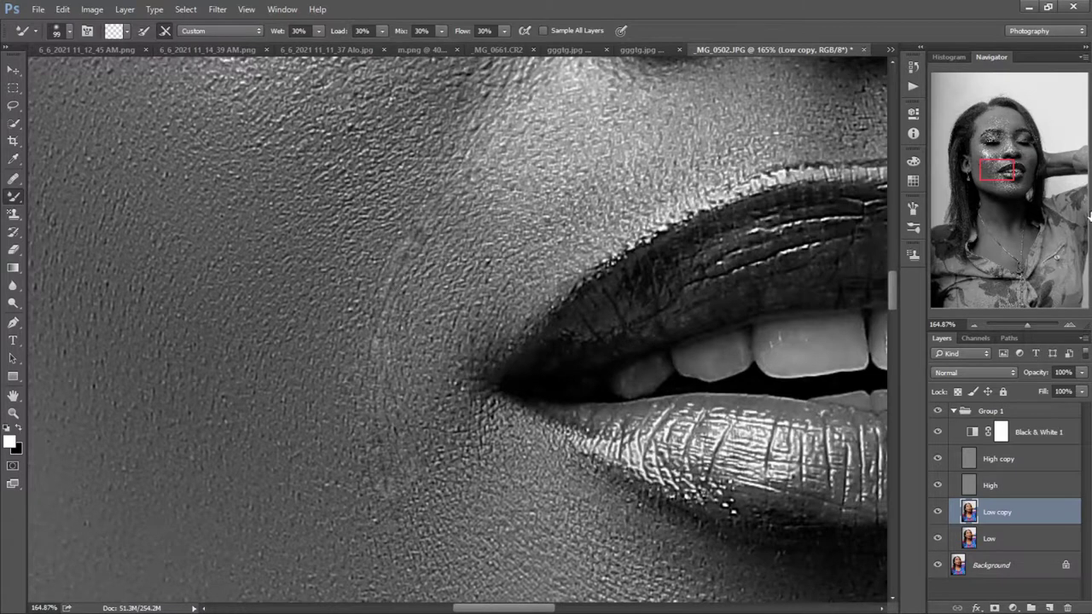
Alt-sample the lip tone and smooth the lower lip with a larger brush.
drag(998, 170, 1020, 186)
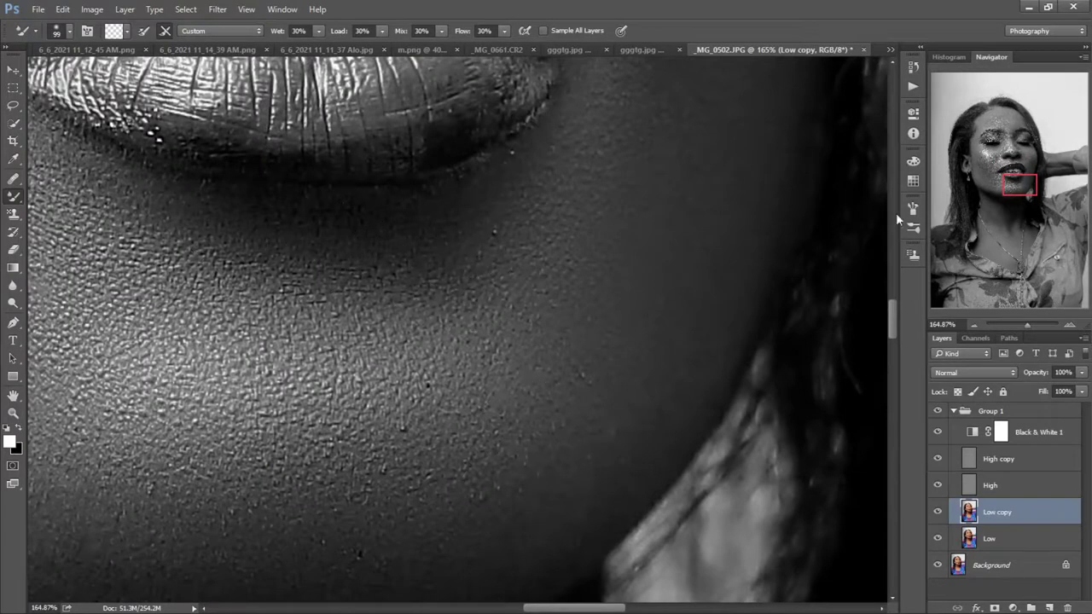
mouse_move(1024, 184)
mouse_down()
mouse_move(1026, 199)
mouse_move(999, 199)
mouse_move(1012, 174)
mouse_up()
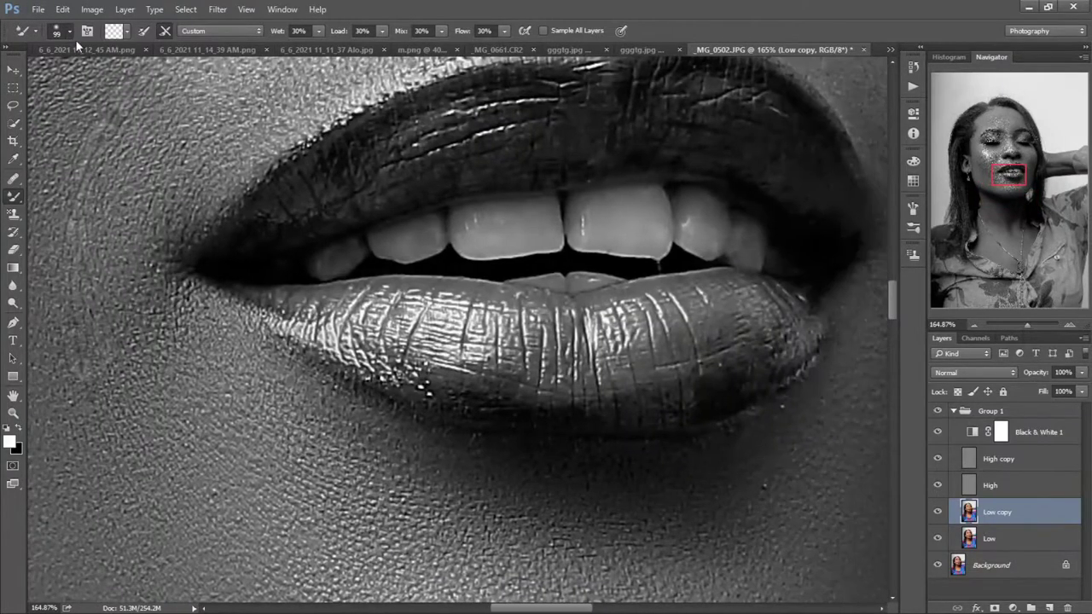
key(alt)
key(bracketright)
key(bracketright)
key(bracketright)
drag(447, 335, 469, 366)
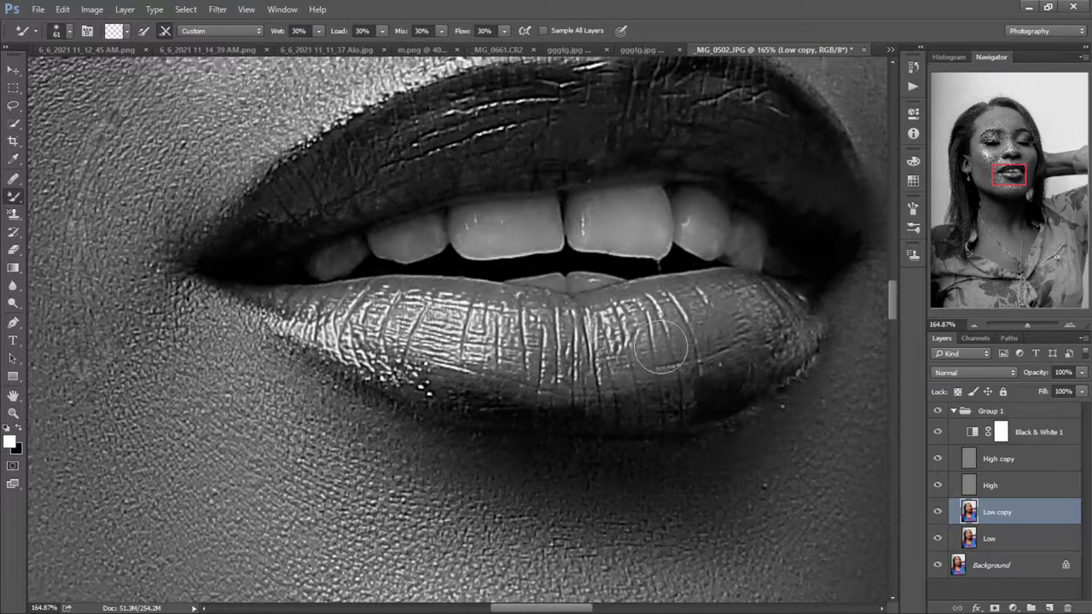
Compare the retouch in colour, then hide Group 1 to show the portrait in colour.
click(937, 411)
click(938, 411)
drag(1016, 166, 988, 138)
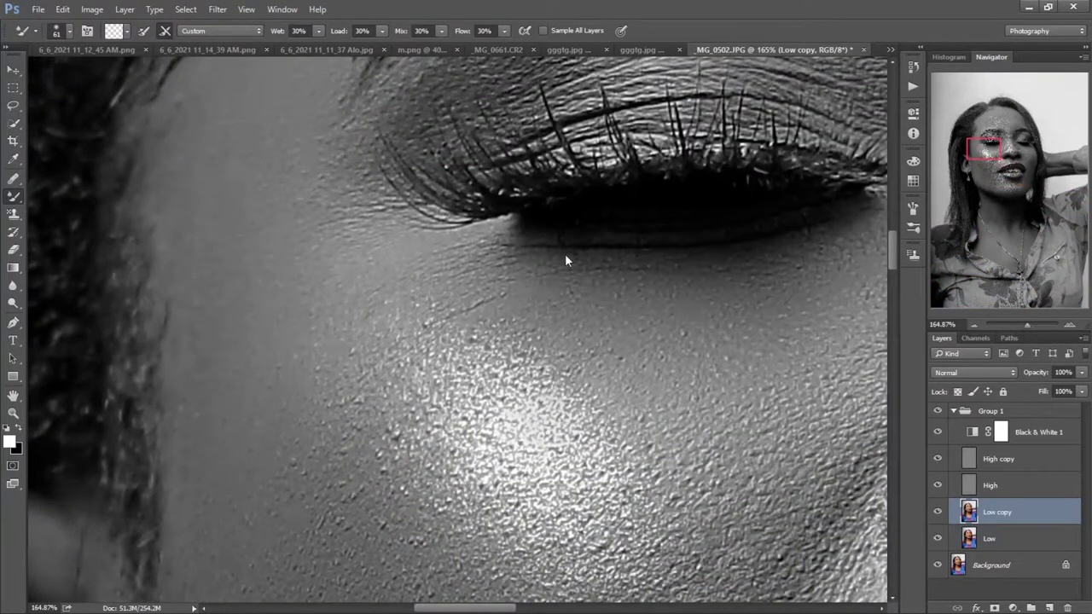
click(937, 411)
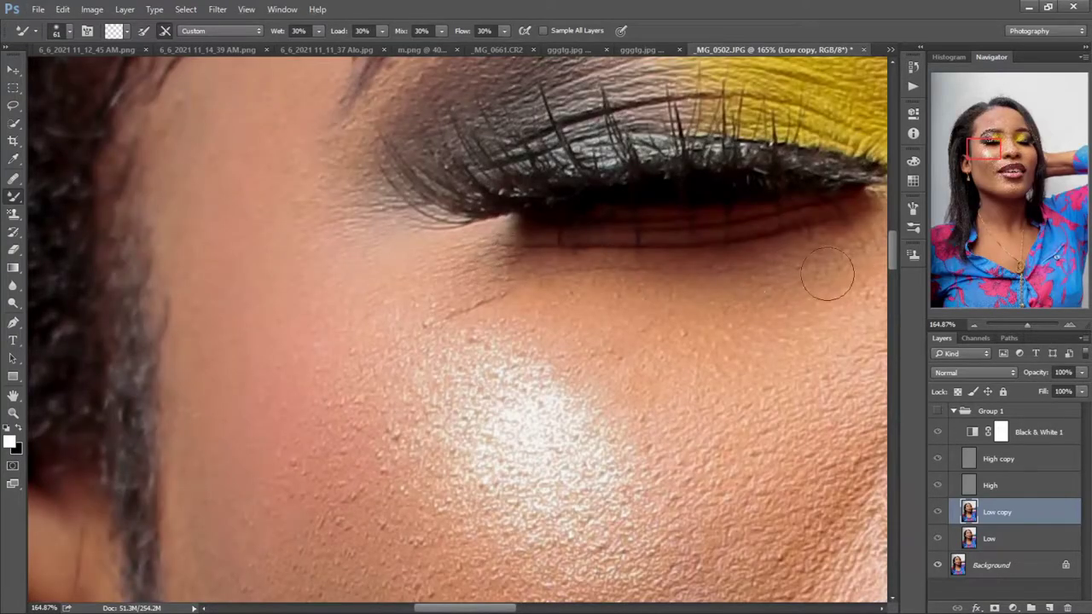
Show Group 1 with Black & White hidden and zoom out to the ear, cheek and lips.
drag(982, 169, 982, 180)
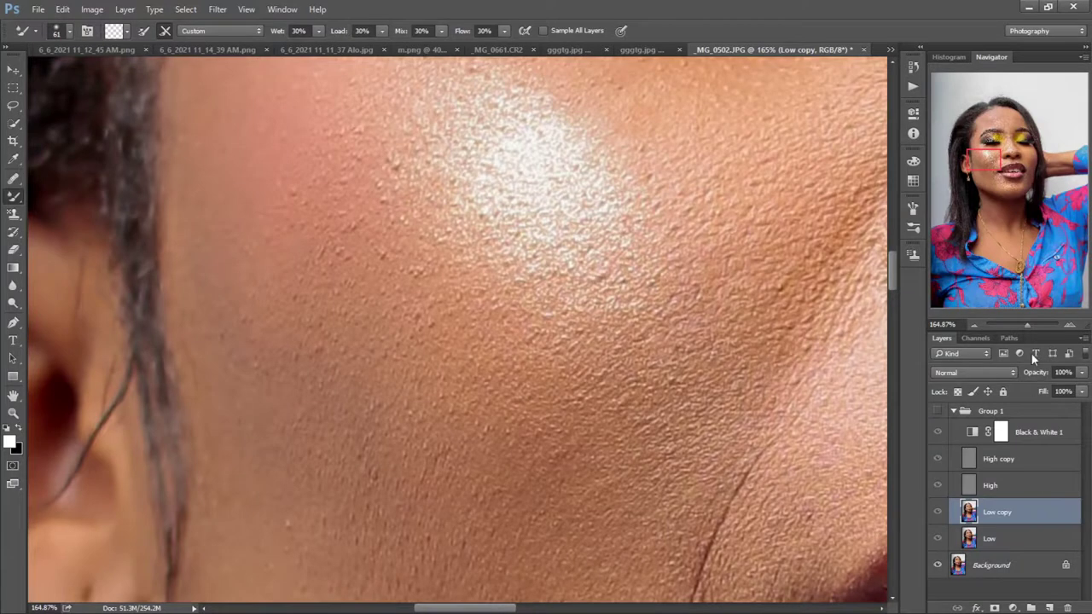
drag(990, 156, 1007, 177)
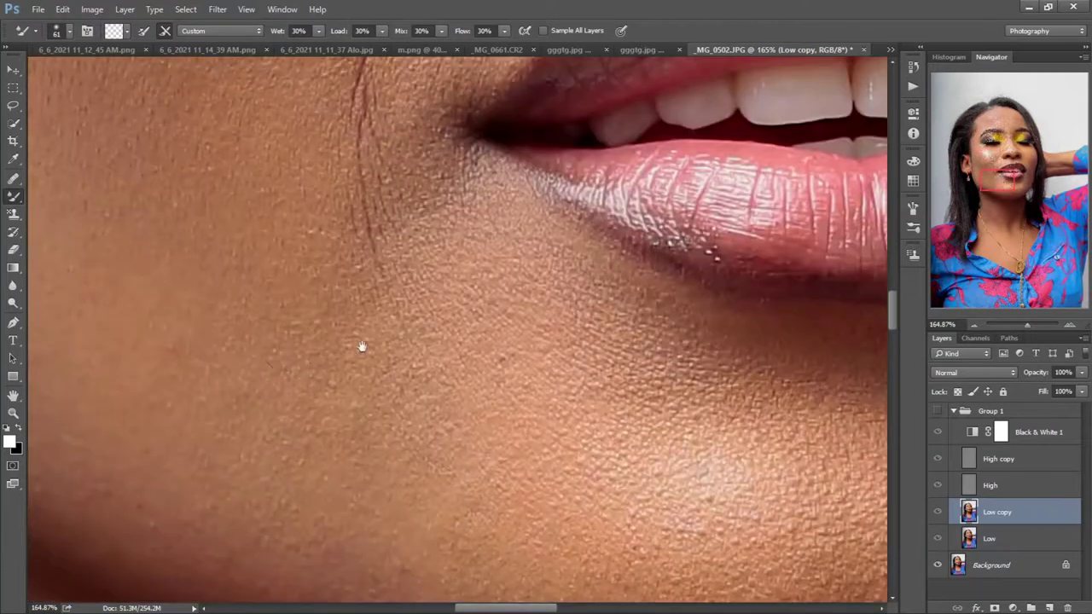
key(bracketright)
key(bracketright)
key(bracketright)
click(938, 411)
click(938, 433)
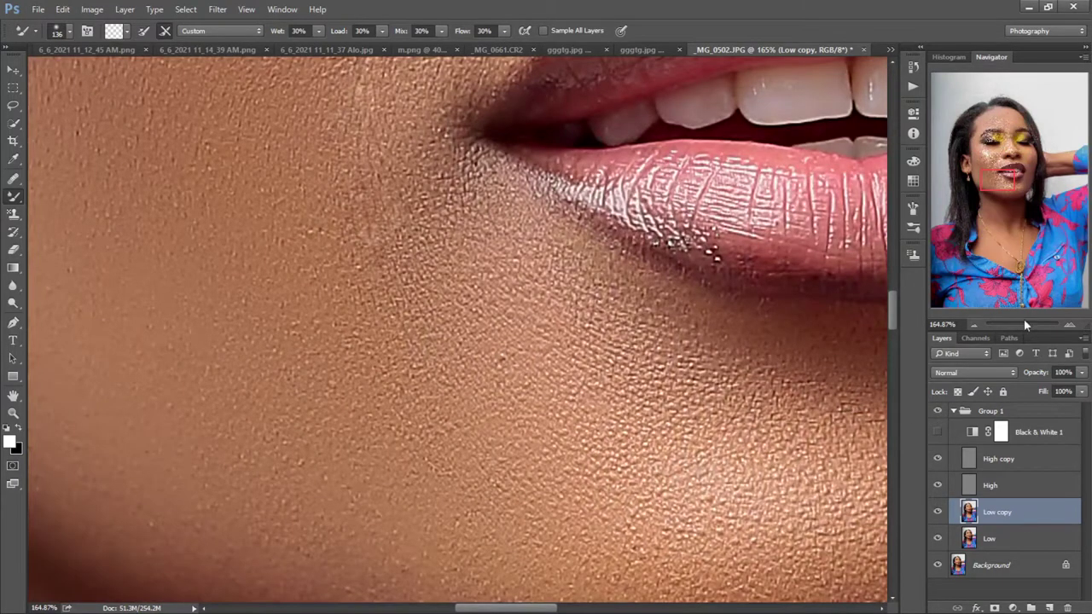
drag(1012, 182, 995, 175)
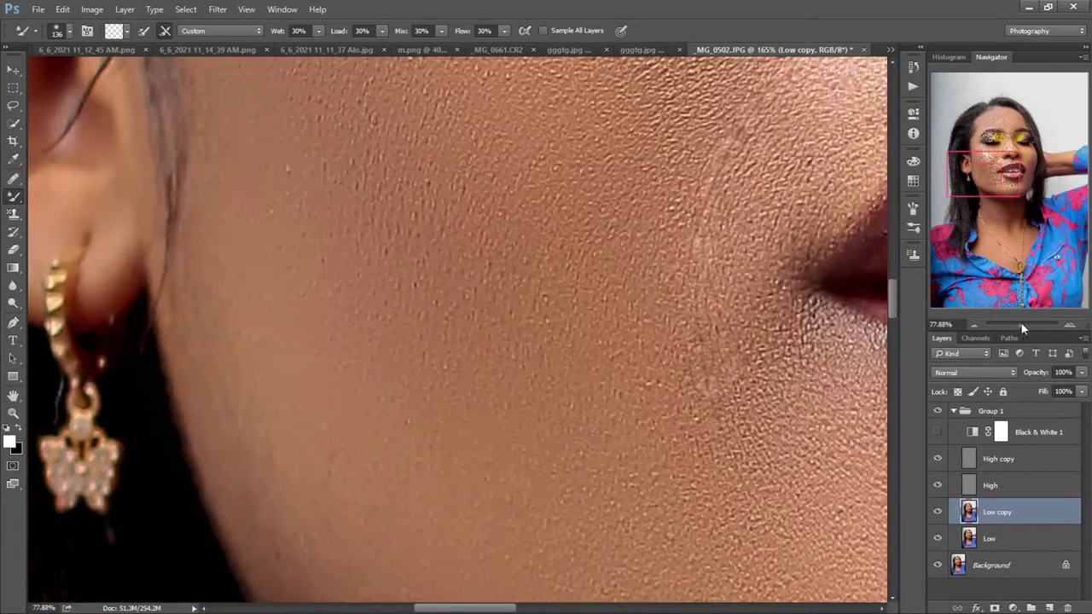
click(1021, 324)
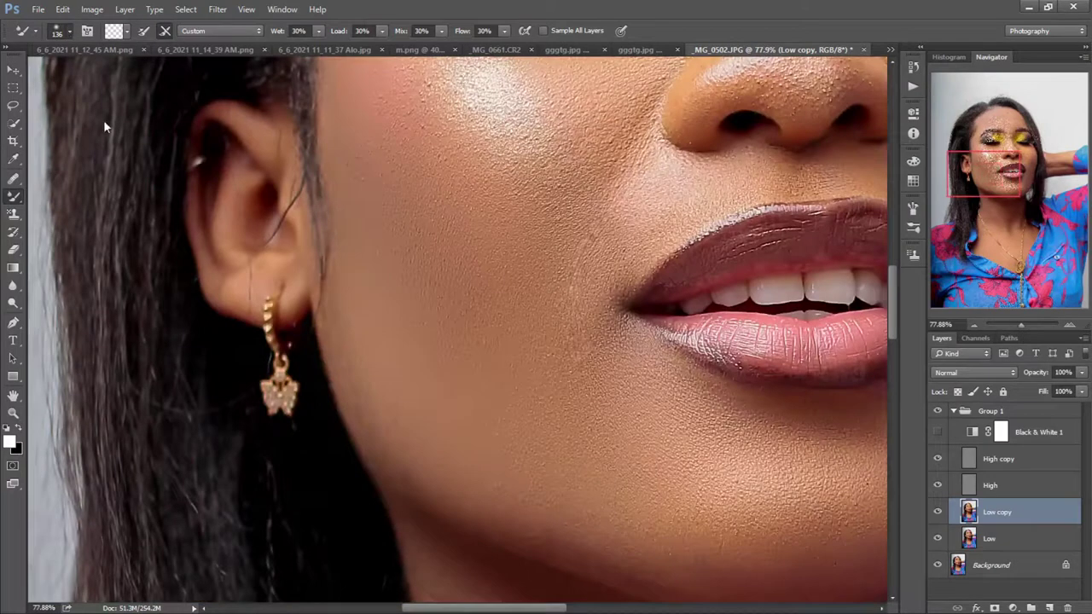
Briefly try the Healing and Spot Healing Brushes, then return to the Mixer Brush at 312.
click(14, 180)
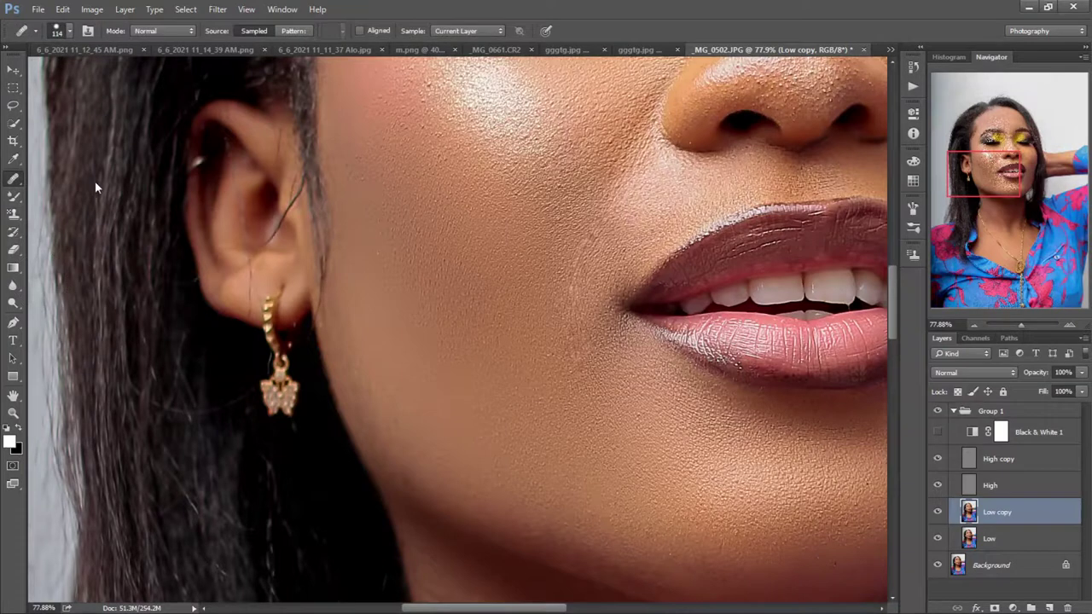
key(shift+j)
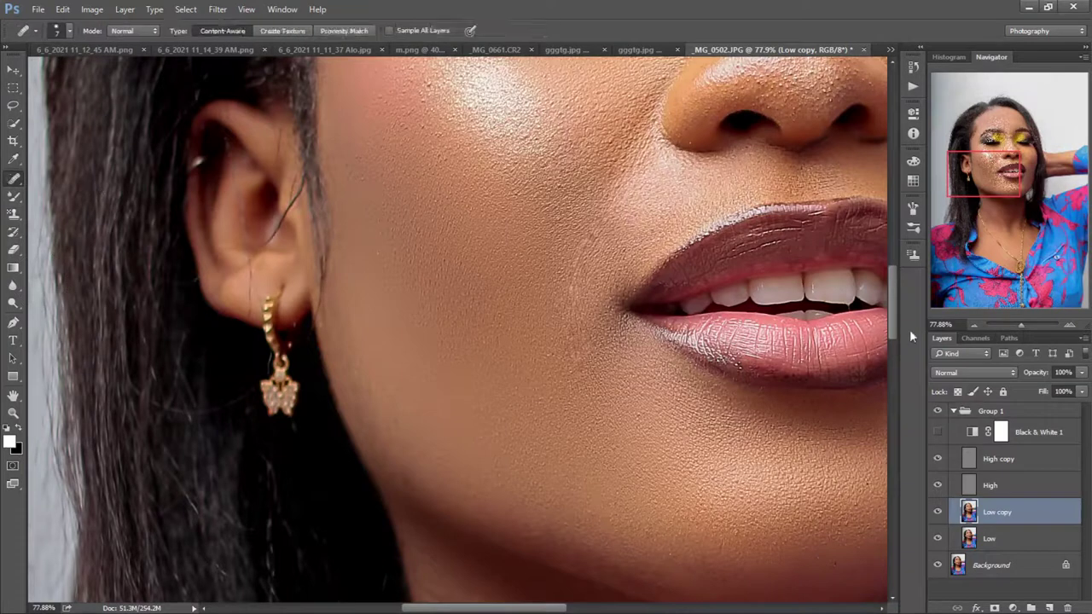
drag(1021, 325, 1027, 325)
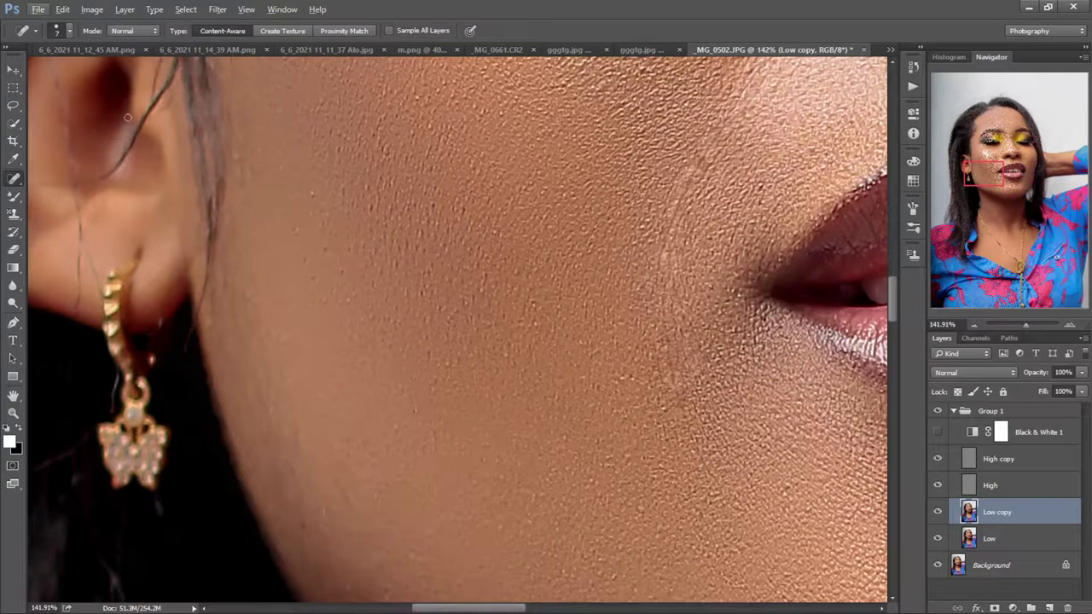
click(15, 196)
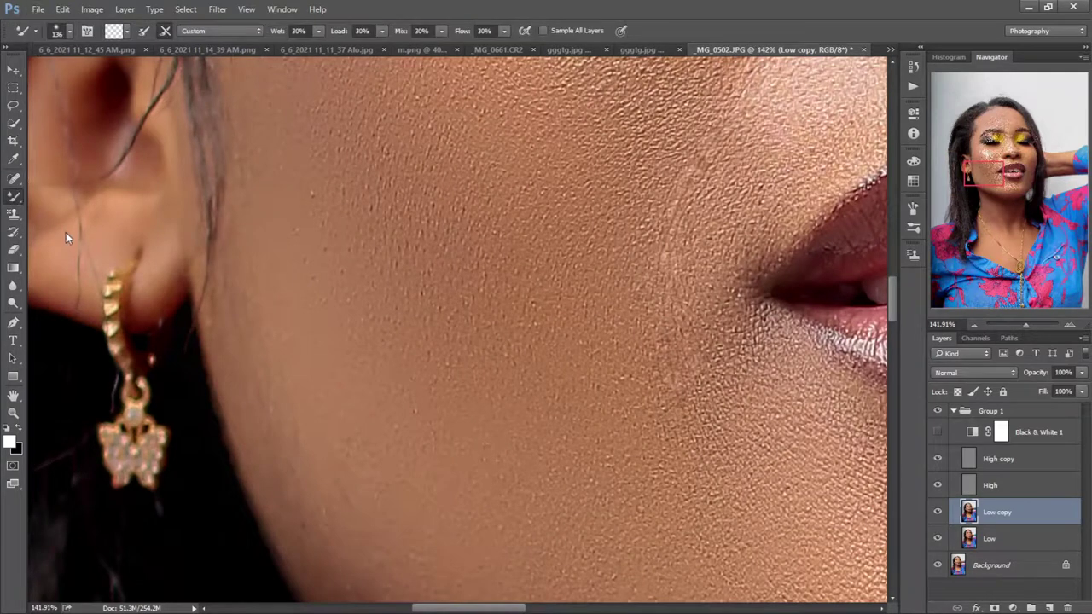
key(bracketright)
key(bracketright)
key(bracketright)
key(bracketleft)
key(bracketleft)
key(bracketleft)
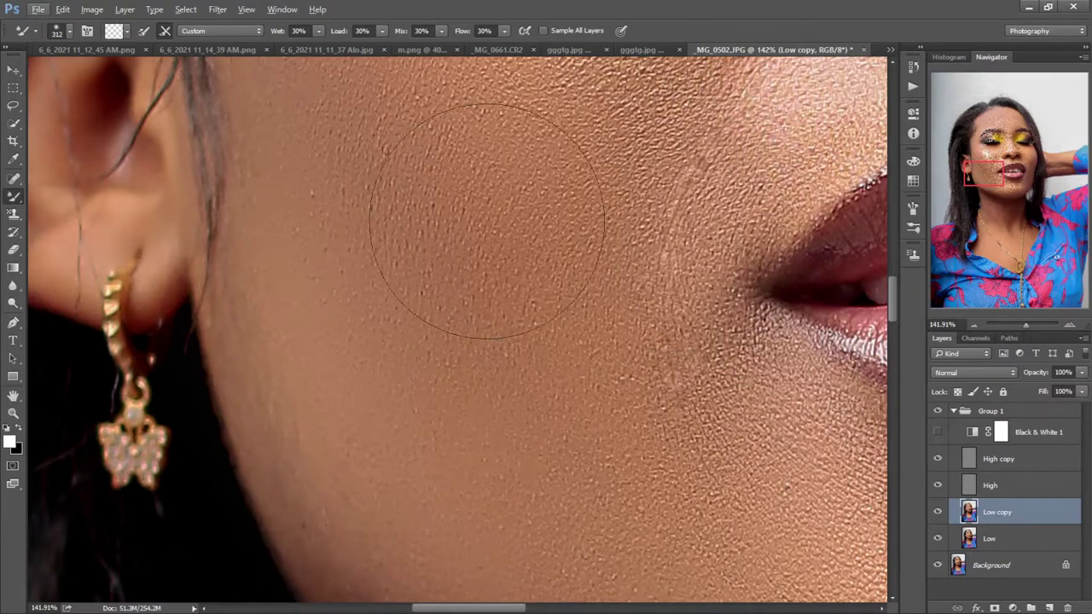
Reduce the Mixer Brush to 151 and pan out to show the neck and necklace.
drag(980, 176, 997, 154)
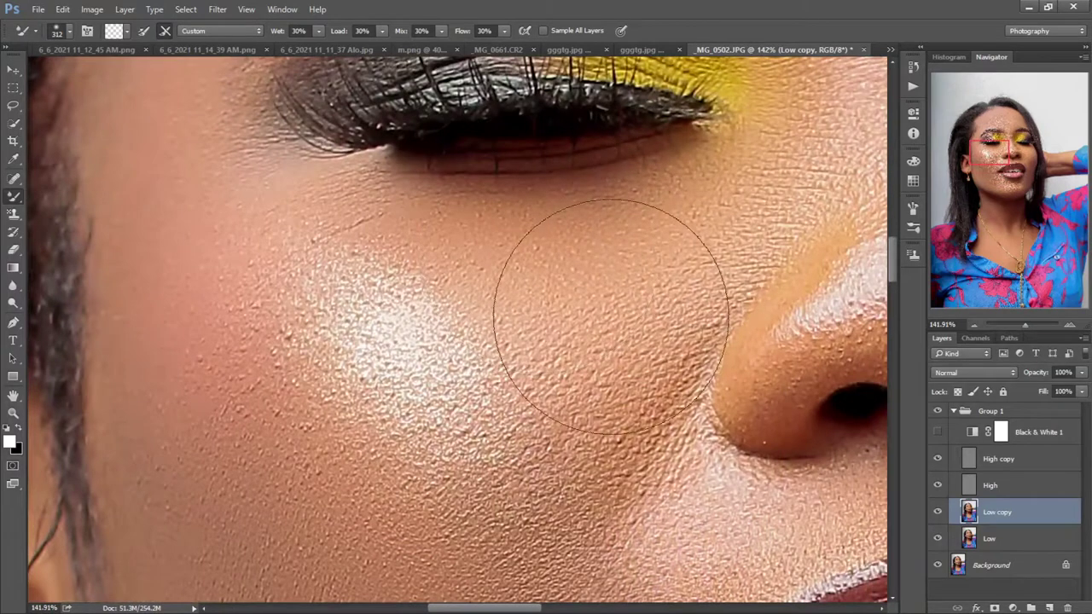
drag(997, 156, 1007, 145)
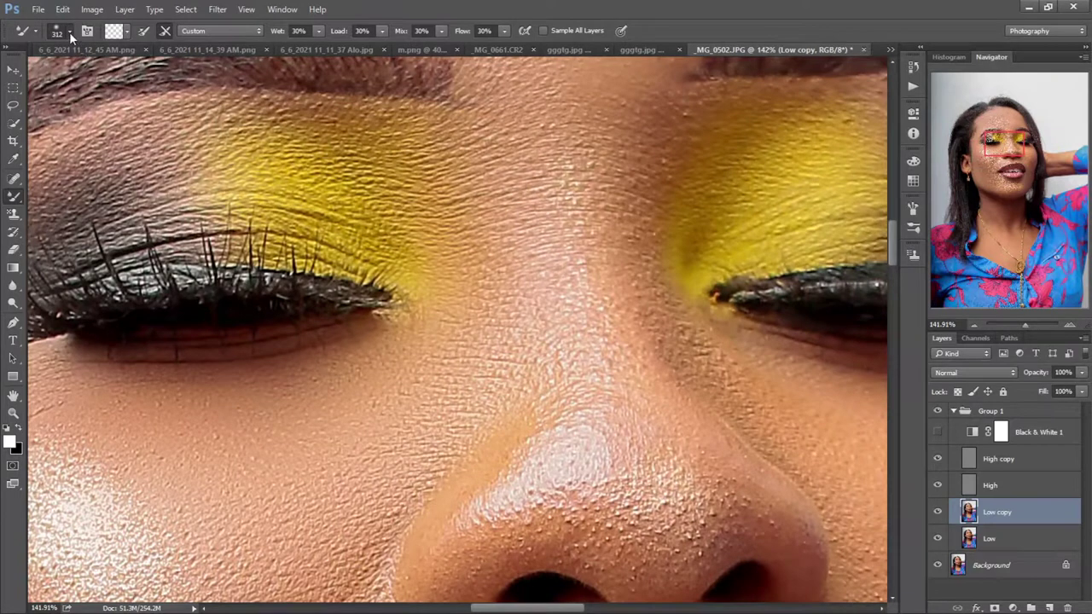
key(bracketleft)
key(bracketleft)
key(bracketleft)
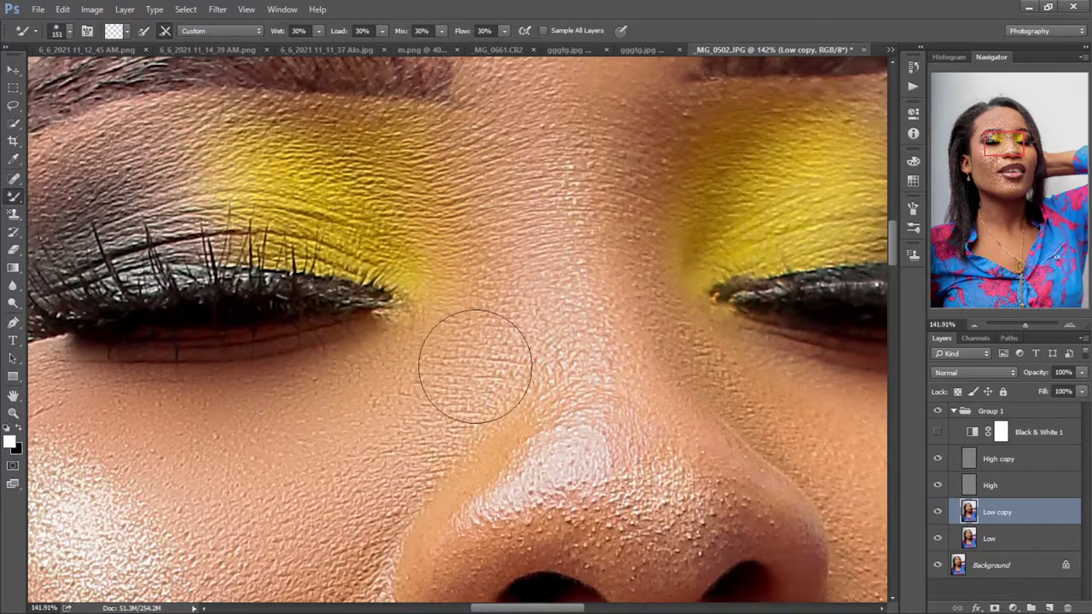
drag(995, 152, 990, 229)
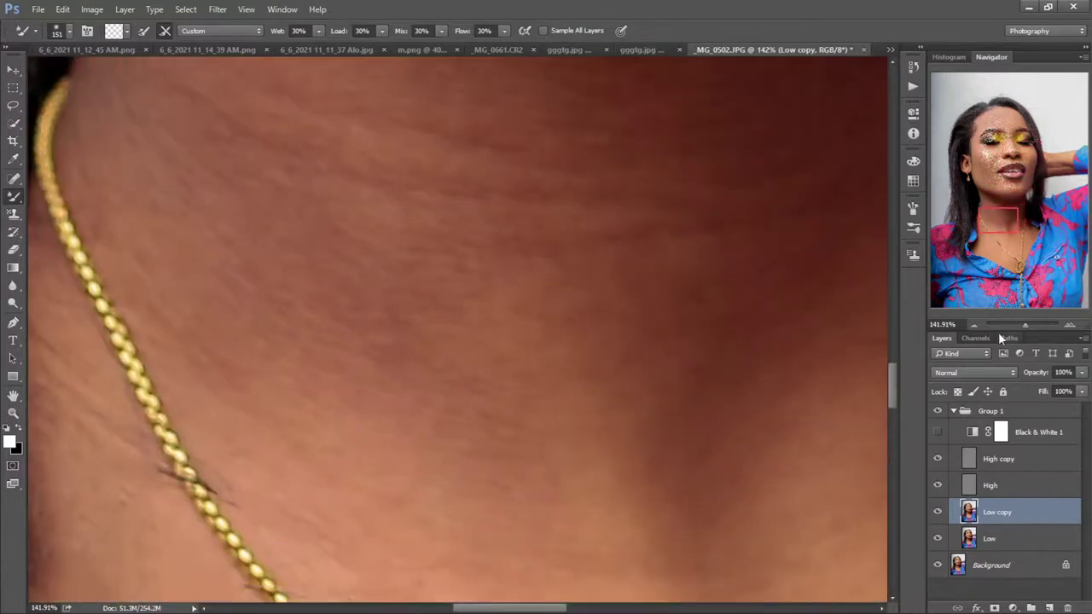
drag(1025, 325, 1017, 324)
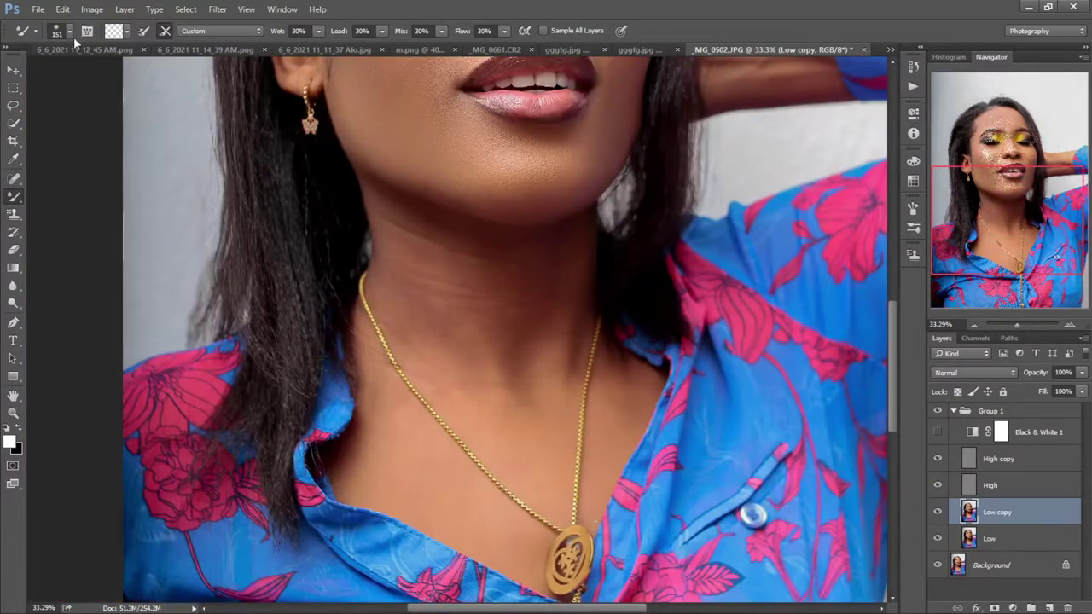
Enlarge the Mixer Brush and smooth the neck creases up to below the chin.
key(bracketright)
key(bracketright)
key(bracketright)
mouse_move(428, 262)
mouse_down()
mouse_move(523, 448)
mouse_move(512, 401)
mouse_move(529, 390)
mouse_move(529, 434)
mouse_move(415, 306)
mouse_up()
mouse_move(488, 369)
mouse_down()
mouse_move(546, 450)
mouse_move(426, 341)
mouse_move(434, 243)
mouse_move(461, 240)
mouse_move(464, 293)
mouse_move(432, 251)
mouse_move(398, 245)
mouse_move(446, 281)
mouse_move(463, 329)
mouse_move(500, 349)
mouse_move(568, 354)
mouse_move(581, 418)
mouse_move(602, 418)
mouse_move(612, 401)
mouse_move(383, 452)
mouse_move(516, 544)
mouse_move(439, 477)
mouse_move(379, 451)
mouse_move(390, 401)
mouse_move(375, 332)
mouse_up()
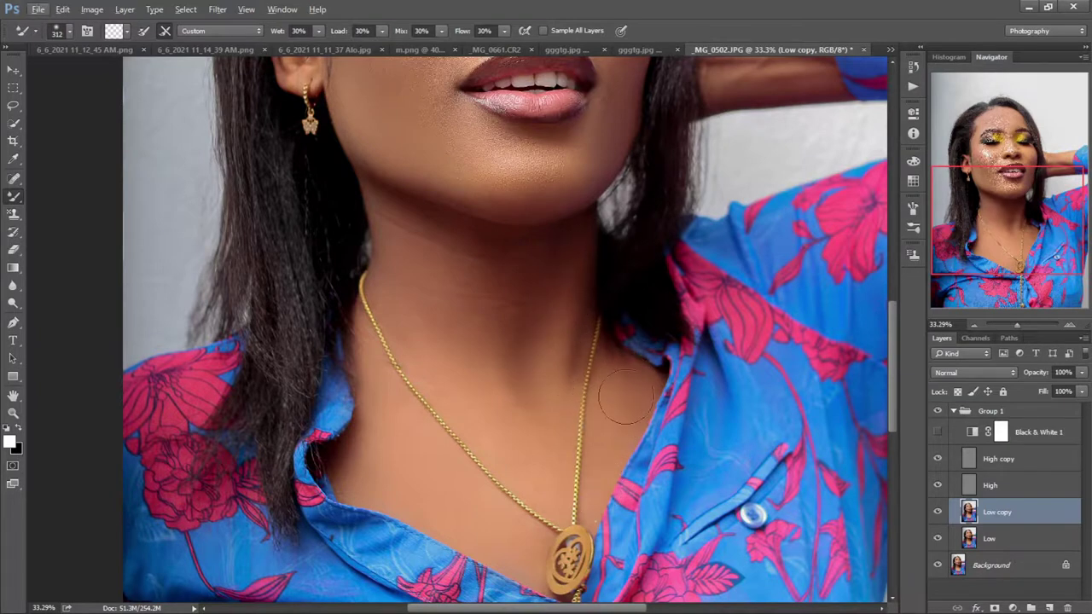
key(alt)
Compare the neck by toggling Group 1, collapse it, and add a Dodge &Burn group via F2.
click(937, 413)
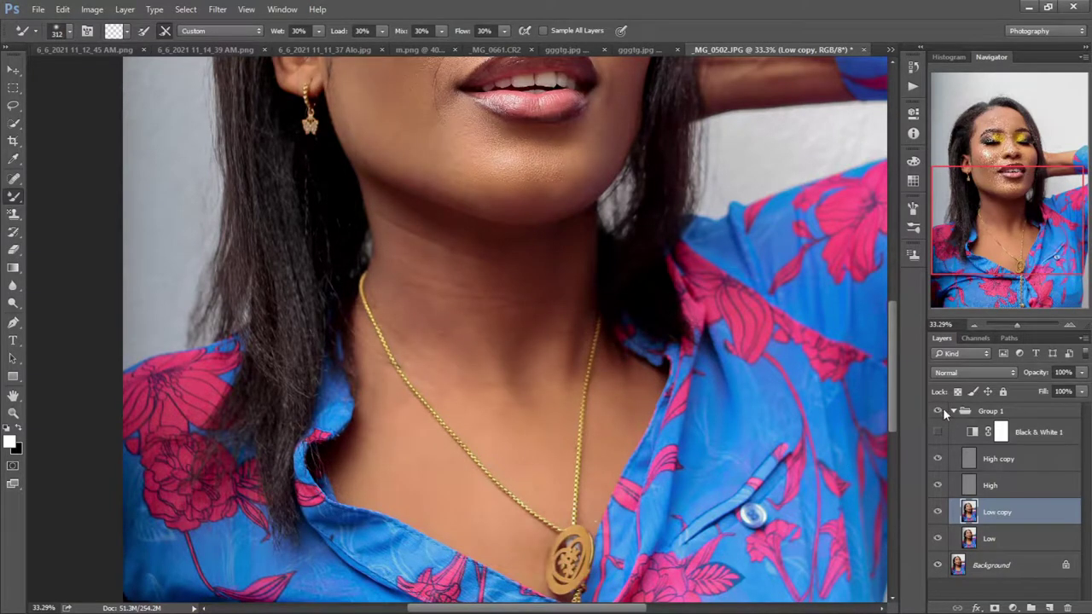
key(alt)
key(alt)
alt+click(534, 350)
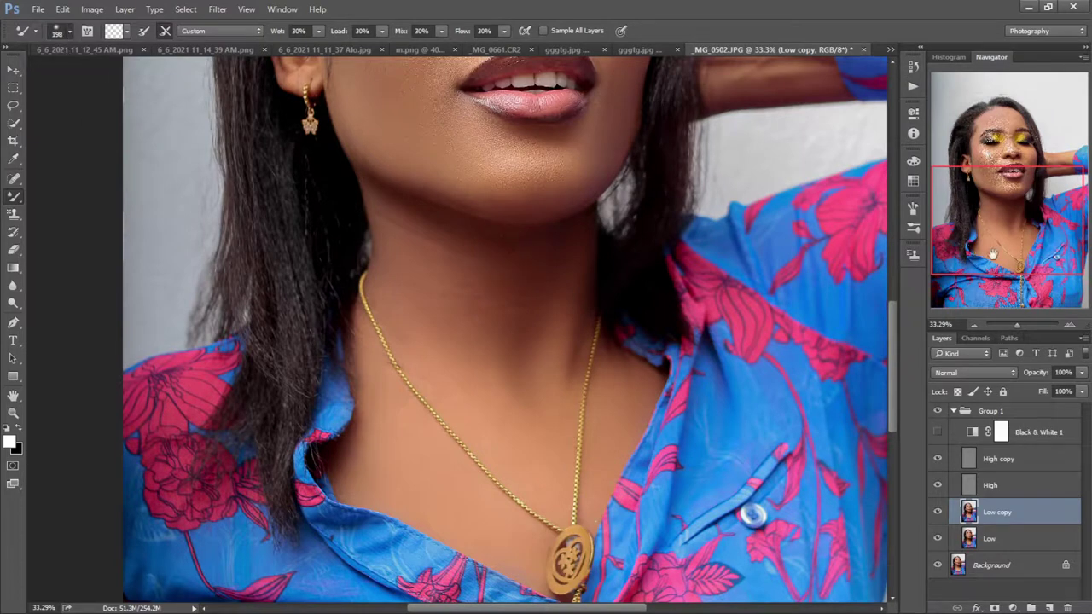
drag(993, 255, 1002, 224)
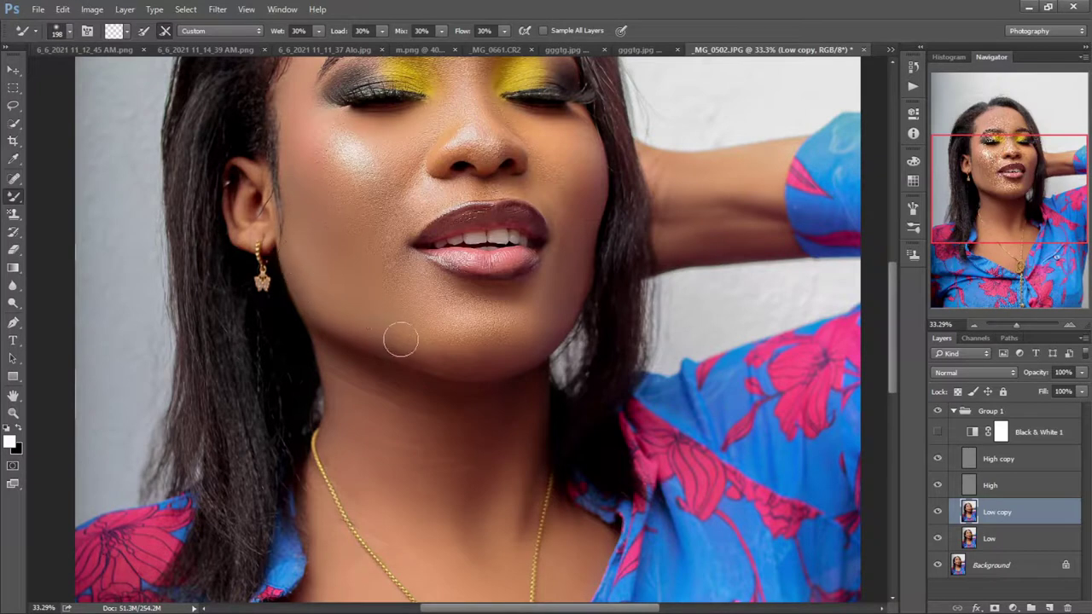
drag(1065, 188, 1062, 157)
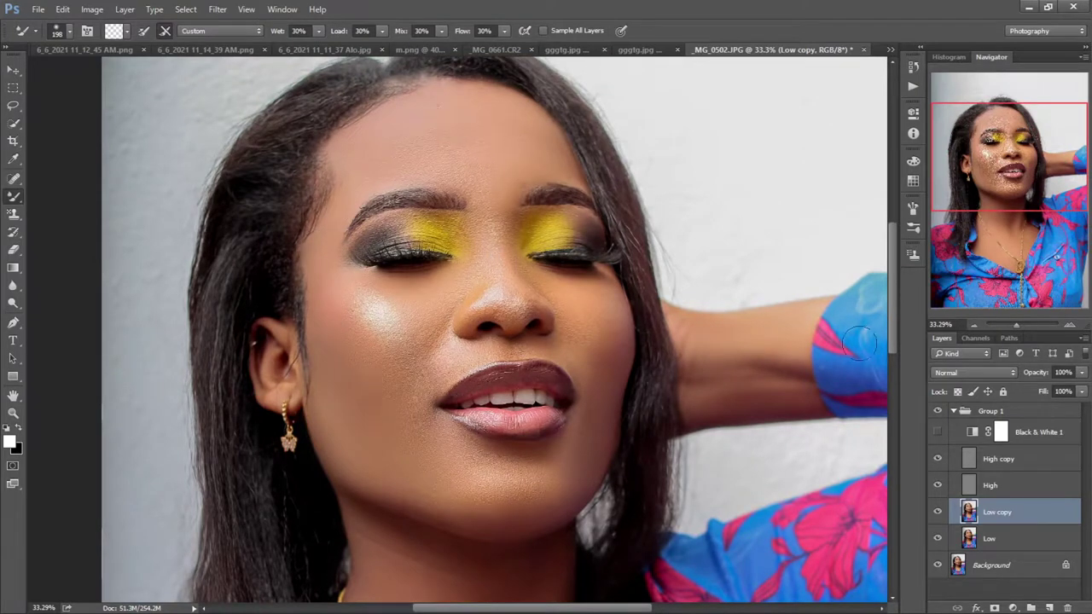
click(954, 412)
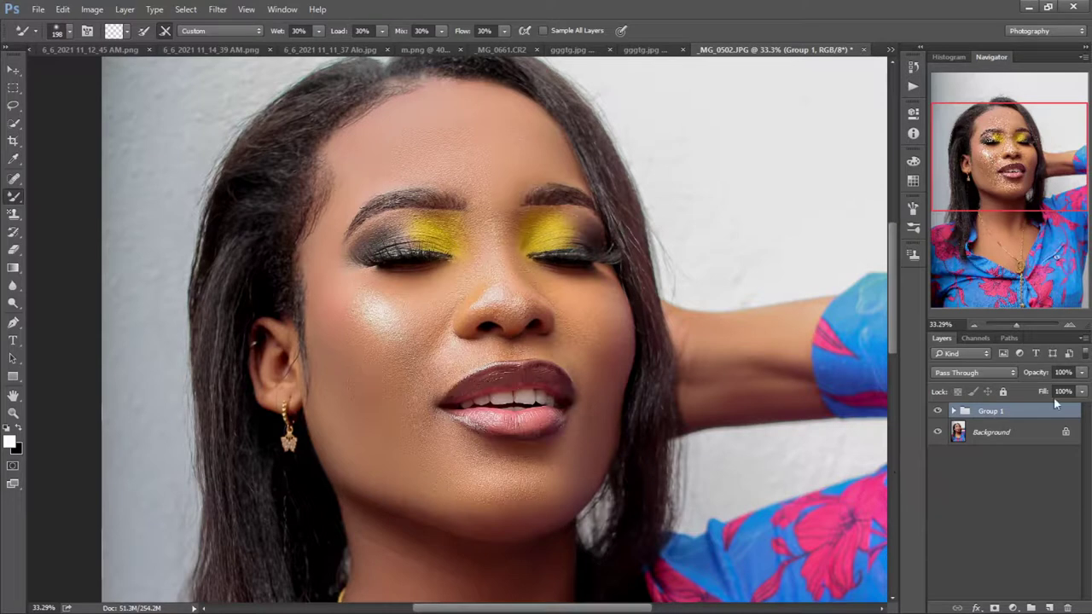
key(F2)
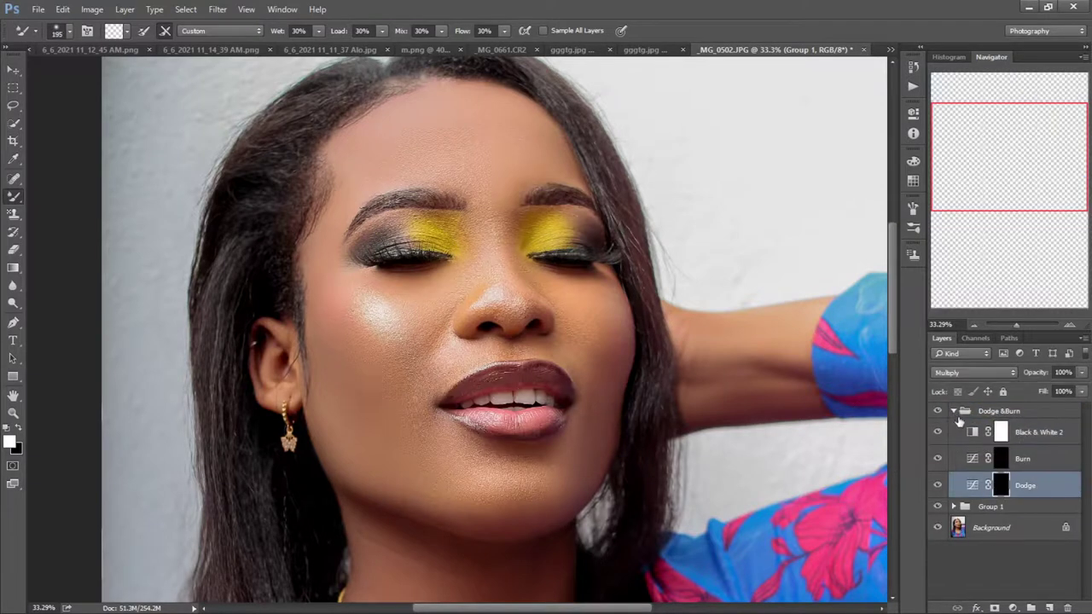
Toggle Black & White 2 off and on, target the Dodge mask, and pick the Brush at 3% flow.
click(938, 433)
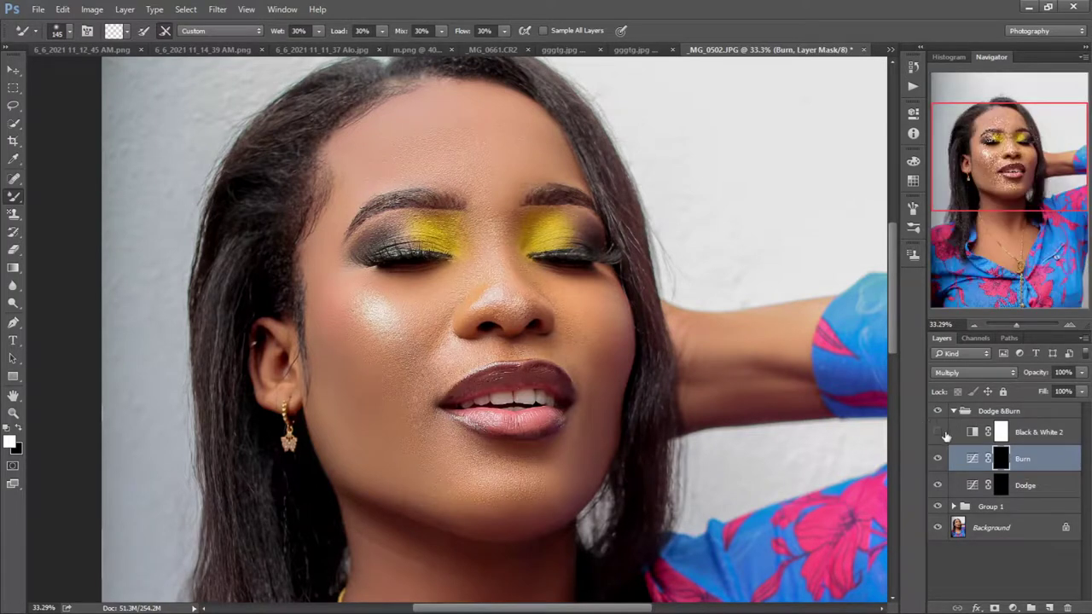
click(938, 433)
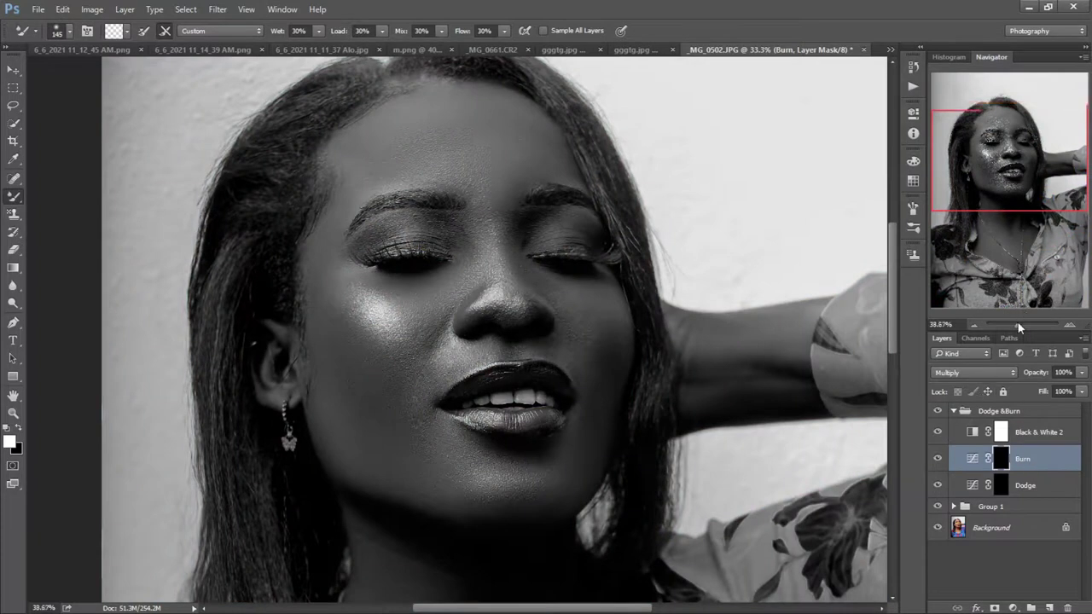
drag(1017, 323, 1020, 324)
key(alt+bracketleft)
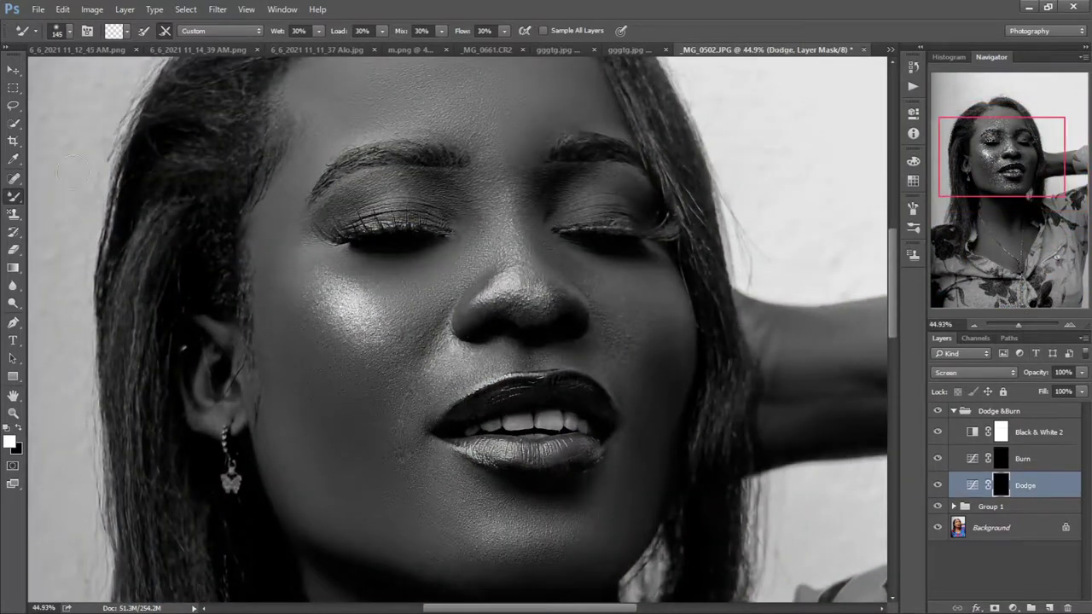
key(shift+b)
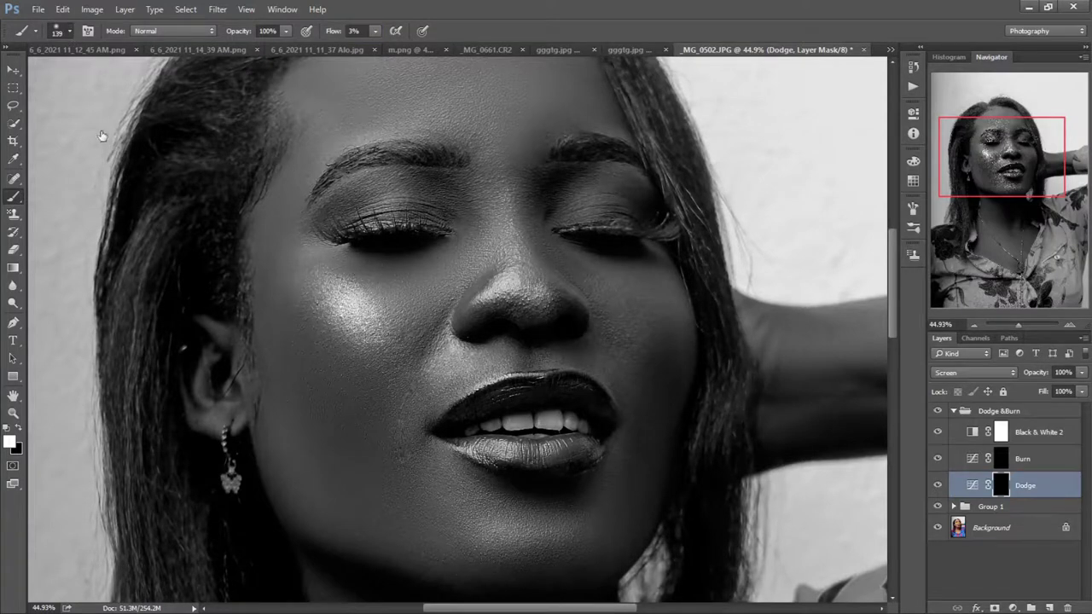
Lighten the left cheek and the lashes of both eyes on the Dodge mask, brush size 46.
drag(315, 264, 379, 324)
drag(332, 298, 323, 285)
key(bracketleft)
key(bracketleft)
key(bracketleft)
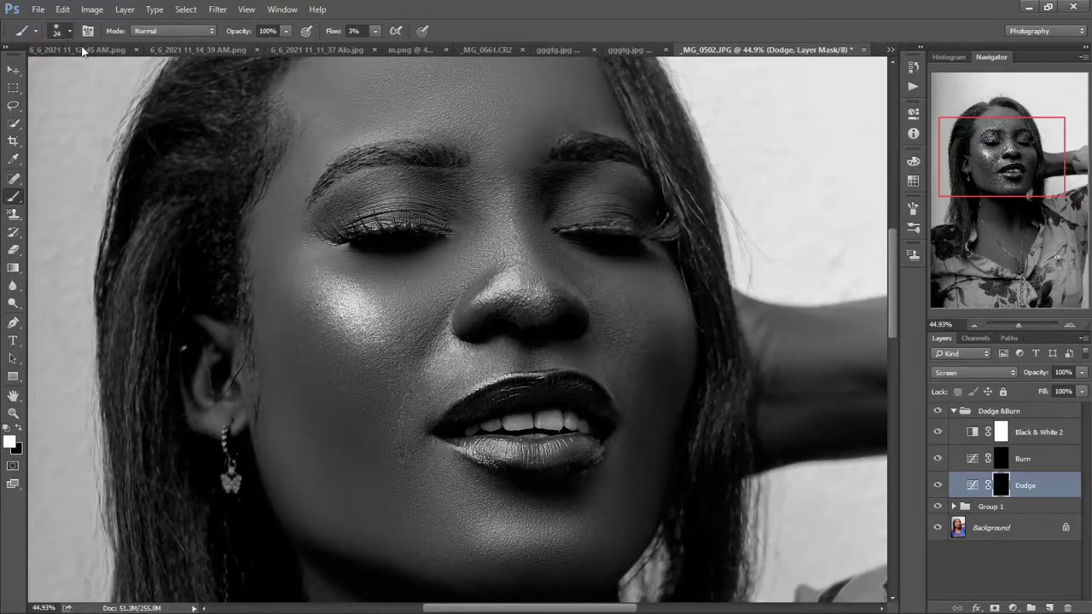
key(bracketright)
key(bracketright)
key(bracketright)
key(bracketright)
key(bracketright)
mouse_move(439, 210)
mouse_down()
mouse_move(351, 221)
mouse_move(375, 203)
mouse_up()
mouse_move(592, 214)
mouse_down()
mouse_move(629, 215)
mouse_move(609, 214)
mouse_up()
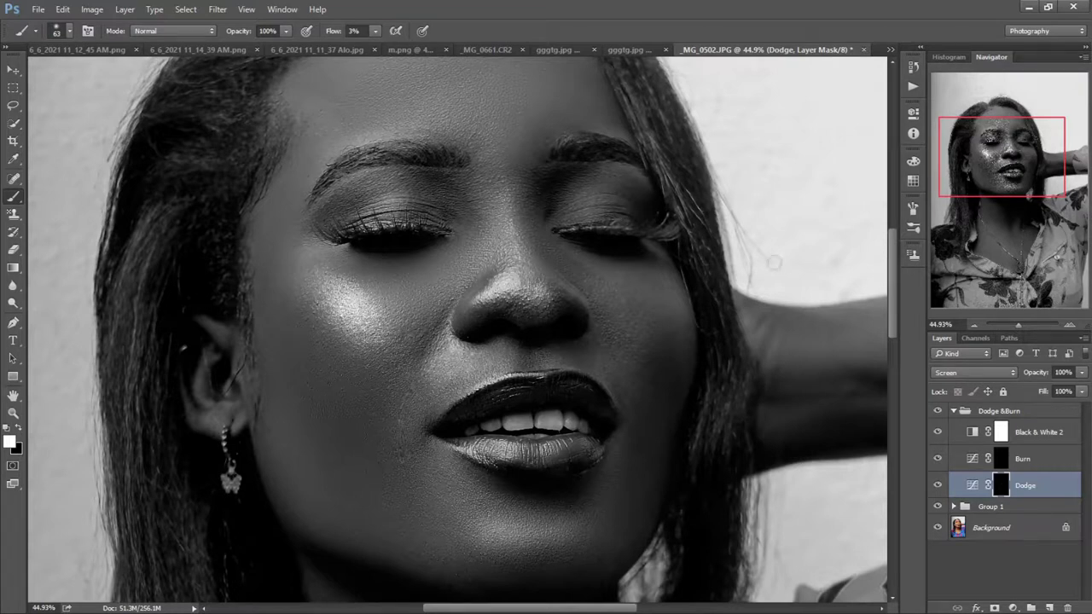
Darken the right eye's outer corner and the nose side on the Burn mask, then retarget Dodge.
key(shift+alt+m)
key(alt+bracketright)
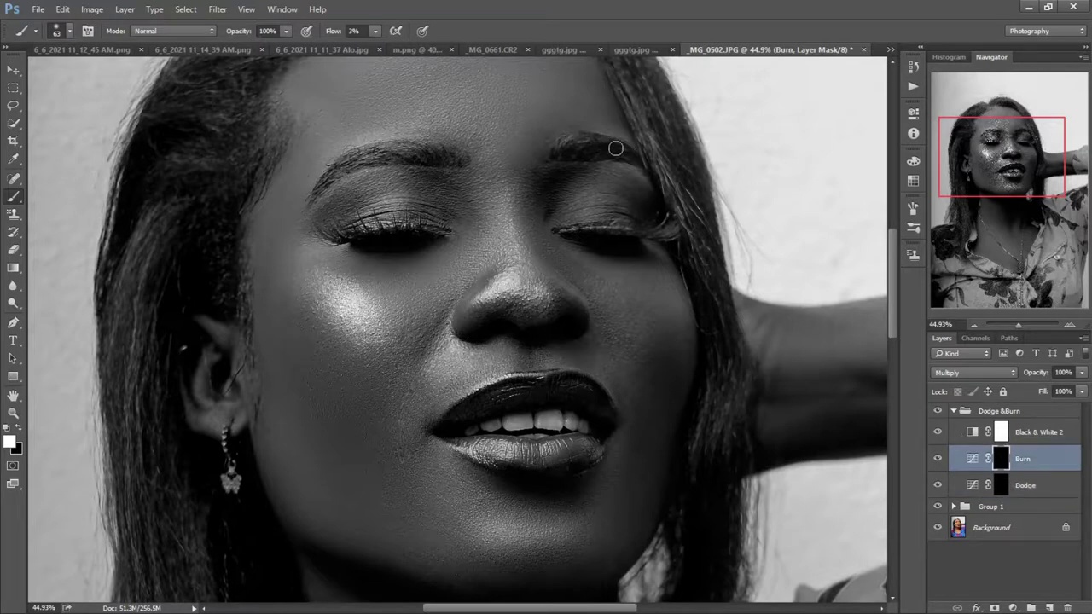
drag(618, 228, 667, 233)
mouse_move(593, 285)
mouse_down()
mouse_move(552, 236)
mouse_move(549, 254)
mouse_move(582, 286)
mouse_up()
key(alt+shift+s)
key(alt+bracketleft)
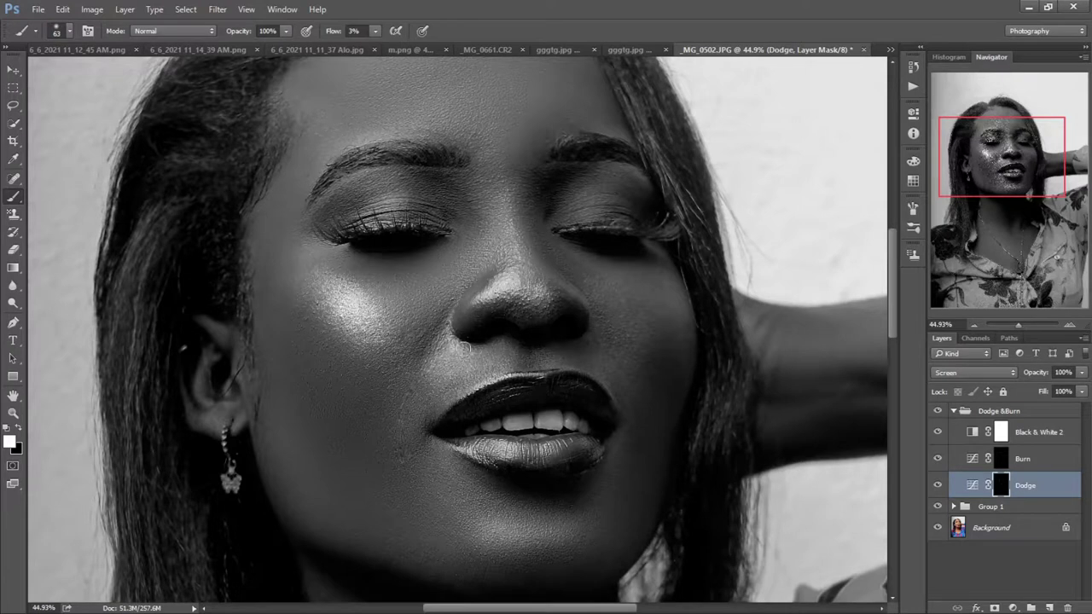
drag(1033, 163, 1031, 137)
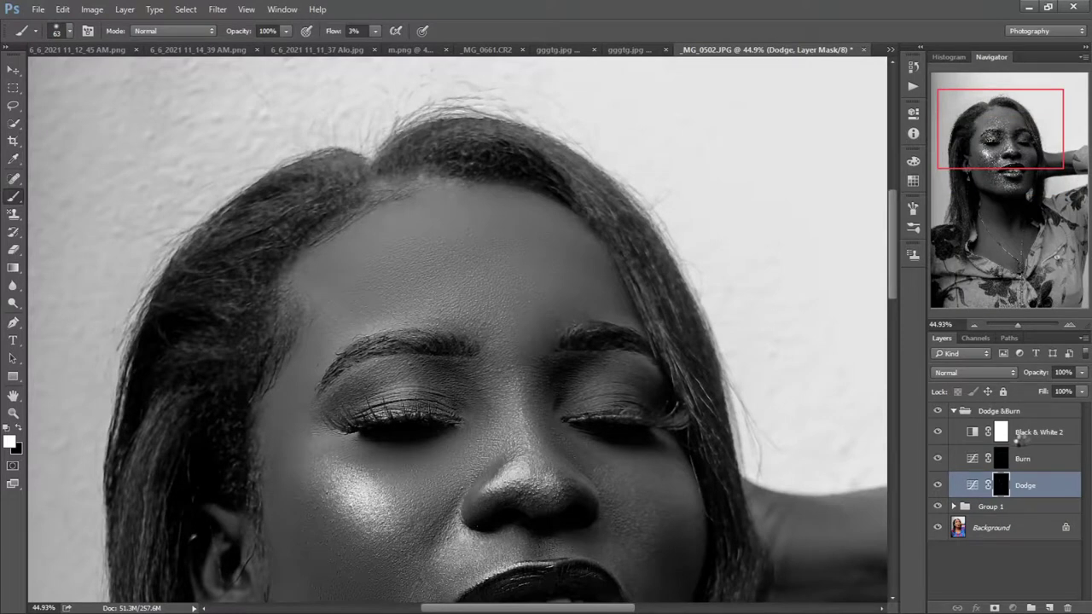
Enlarge the brush and paint white over the forehead on the Dodge layer mask.
click(1021, 439)
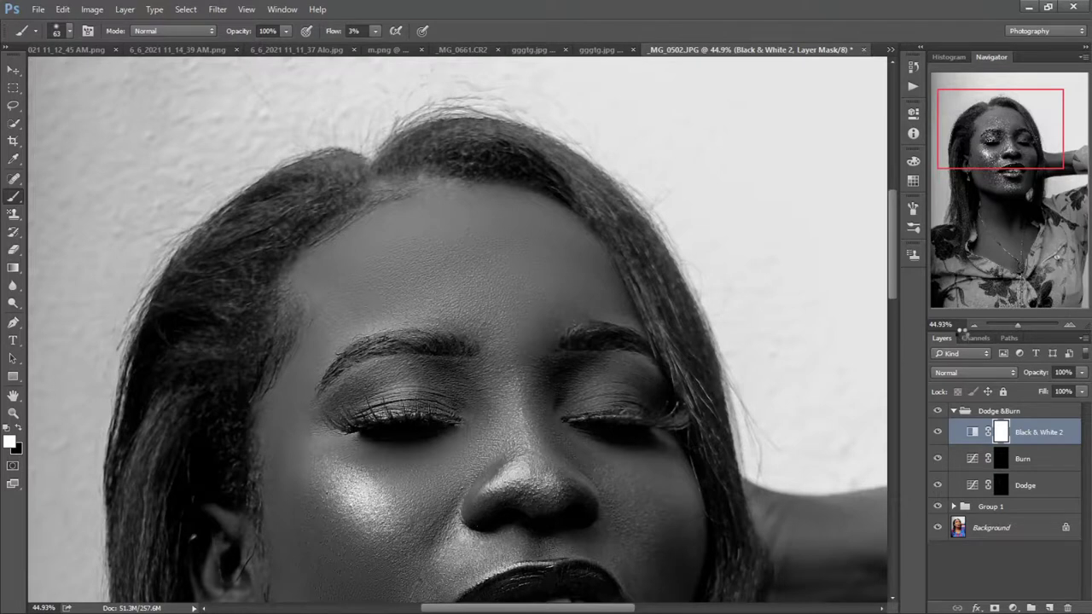
key(ctrl+2)
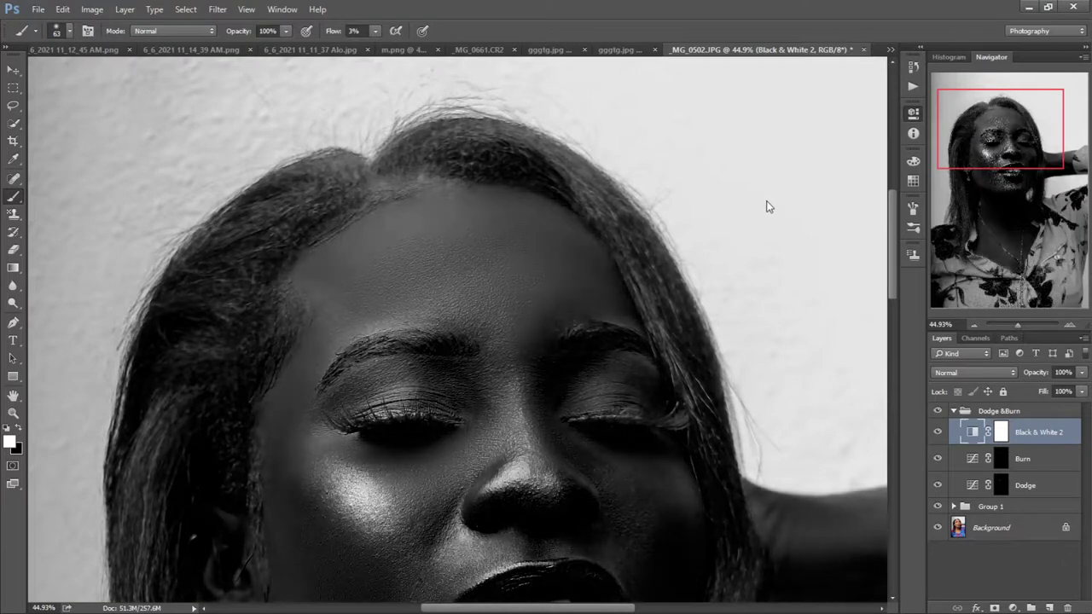
click(1028, 487)
drag(1024, 160, 1027, 173)
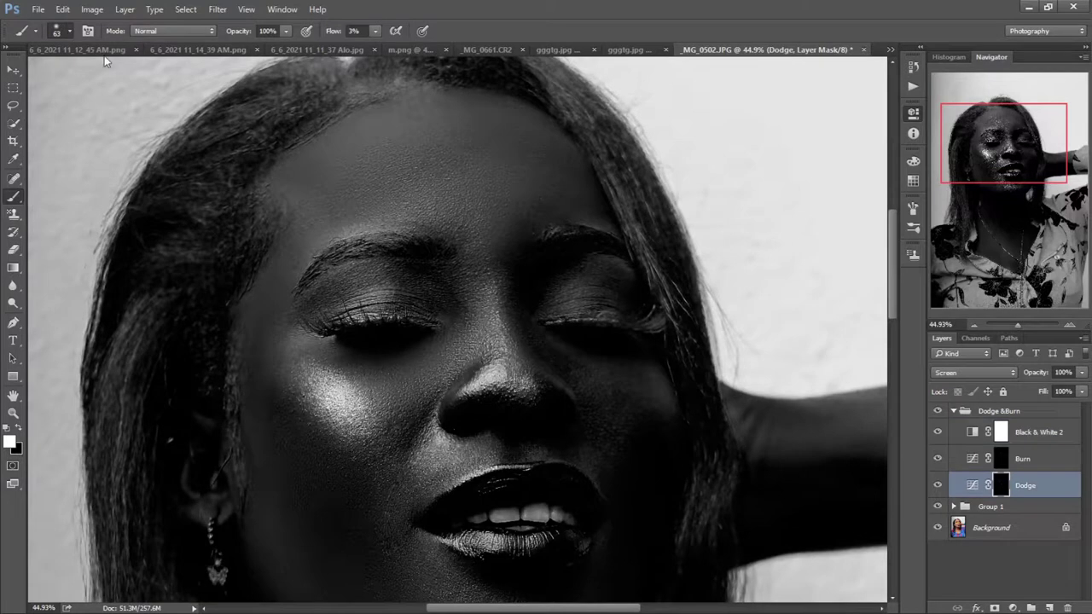
key(bracketright)
key(bracketright)
key(bracketright)
key(bracketright)
key(bracketright)
key(bracketright)
mouse_move(390, 197)
mouse_down()
mouse_move(439, 187)
mouse_move(371, 176)
mouse_move(428, 191)
mouse_up()
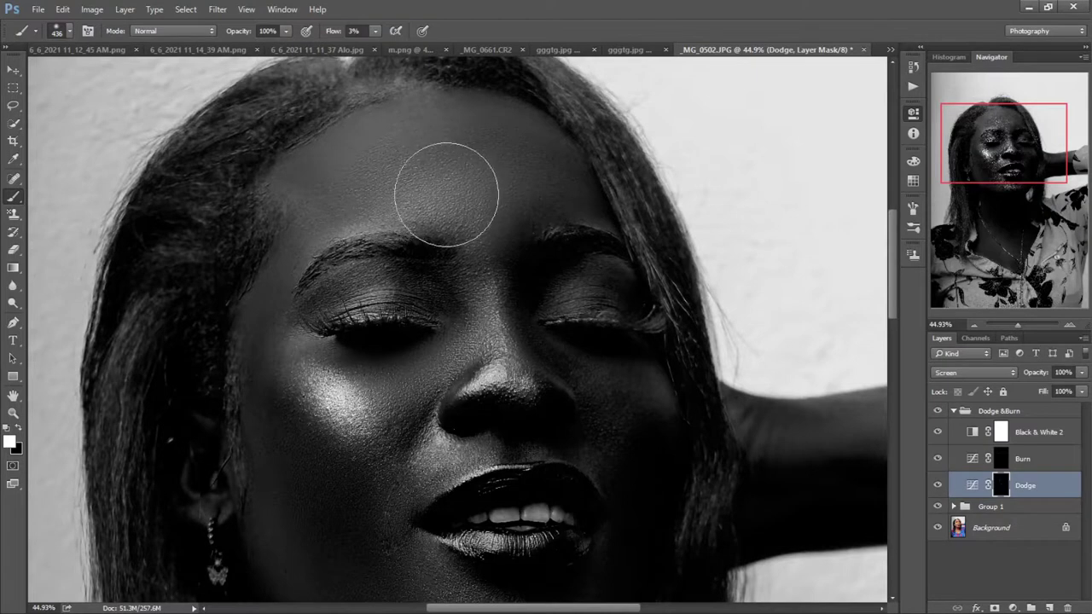
Toggle the Dodge & Burn group's visibility to compare the forehead with and without dodging.
click(939, 412)
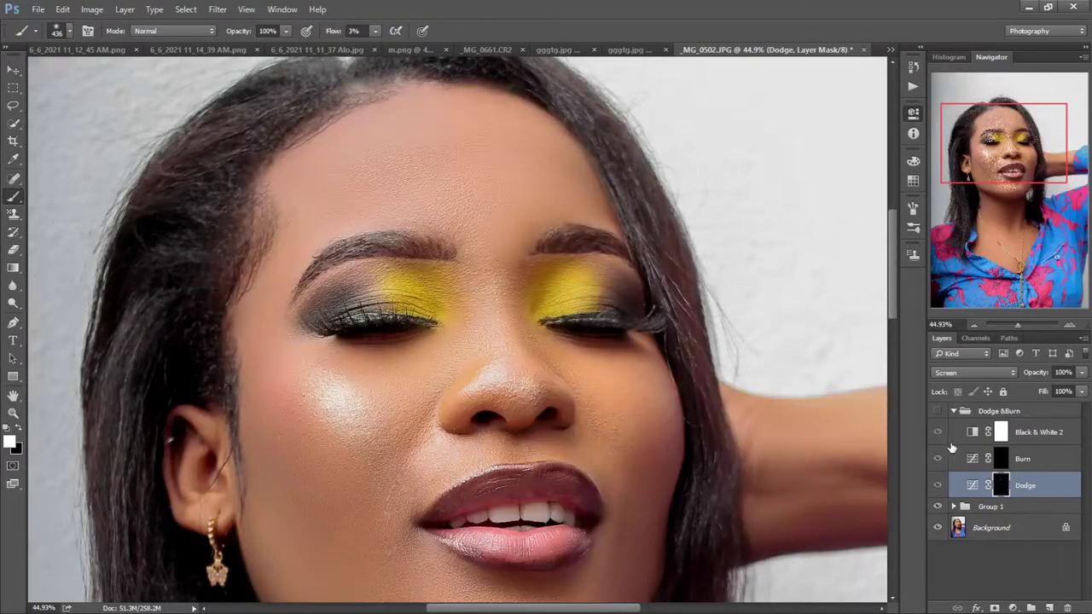
click(939, 412)
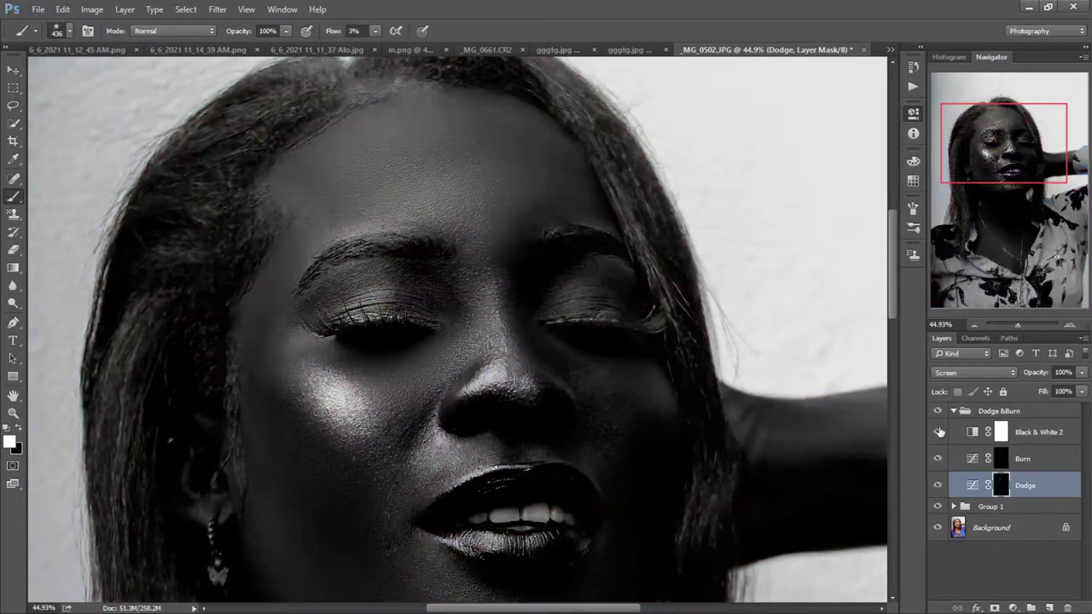
click(938, 433)
click(939, 411)
click(938, 411)
click(940, 412)
click(939, 412)
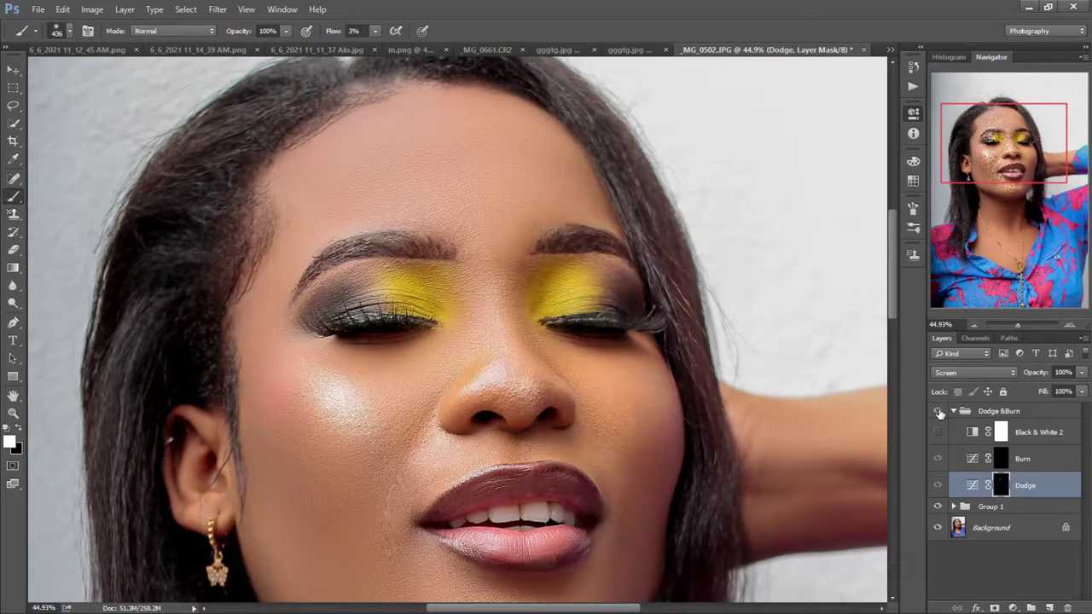
click(939, 412)
click(940, 412)
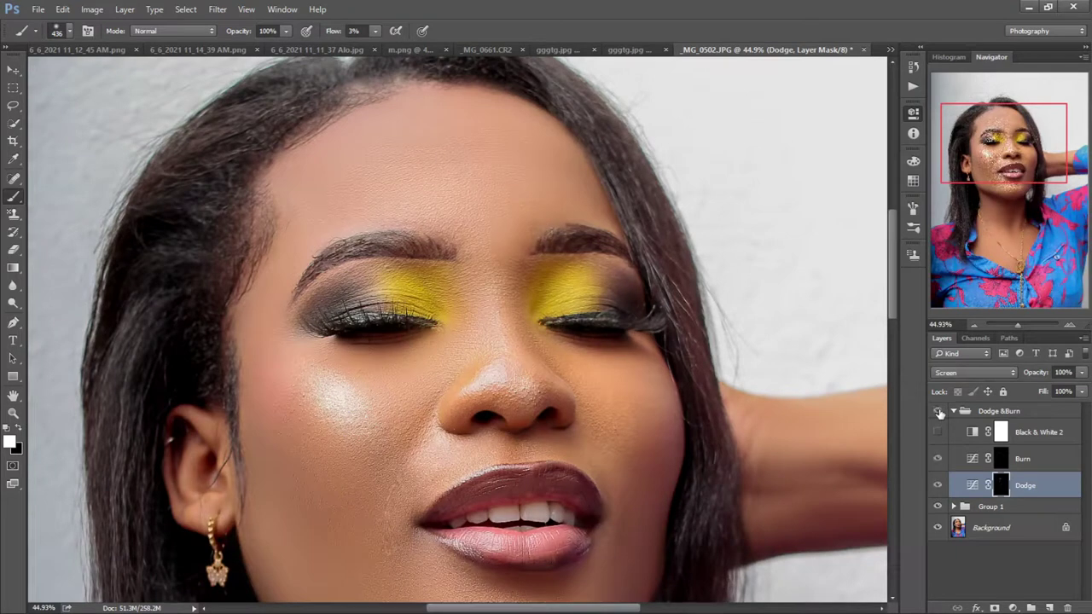
Hide the Black & White 2 layer for full colour and set the Dodge brush to 54.
drag(1018, 323, 1009, 323)
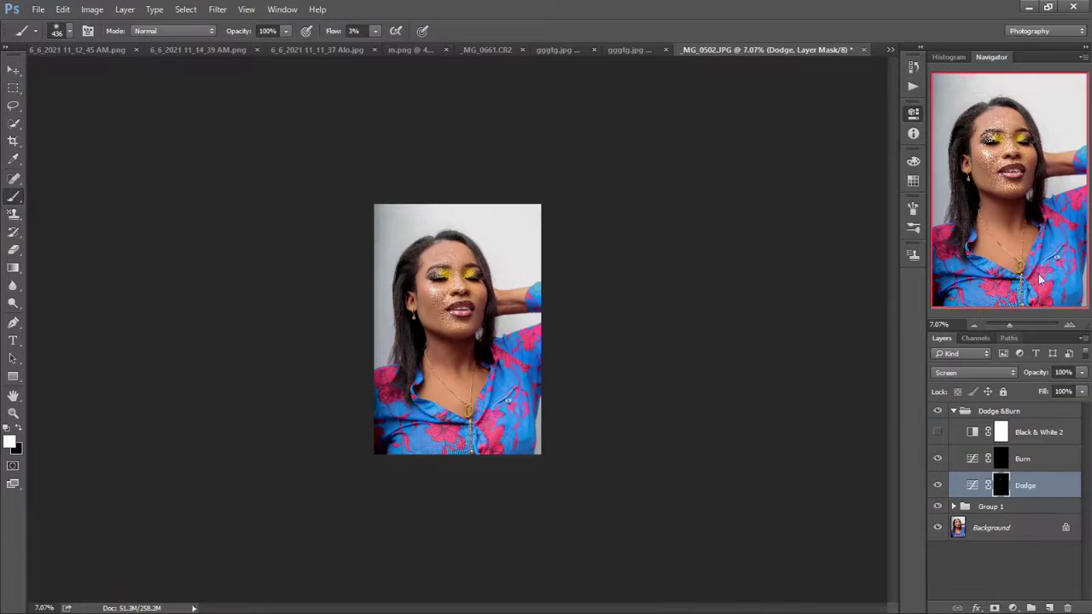
drag(1010, 324, 1013, 324)
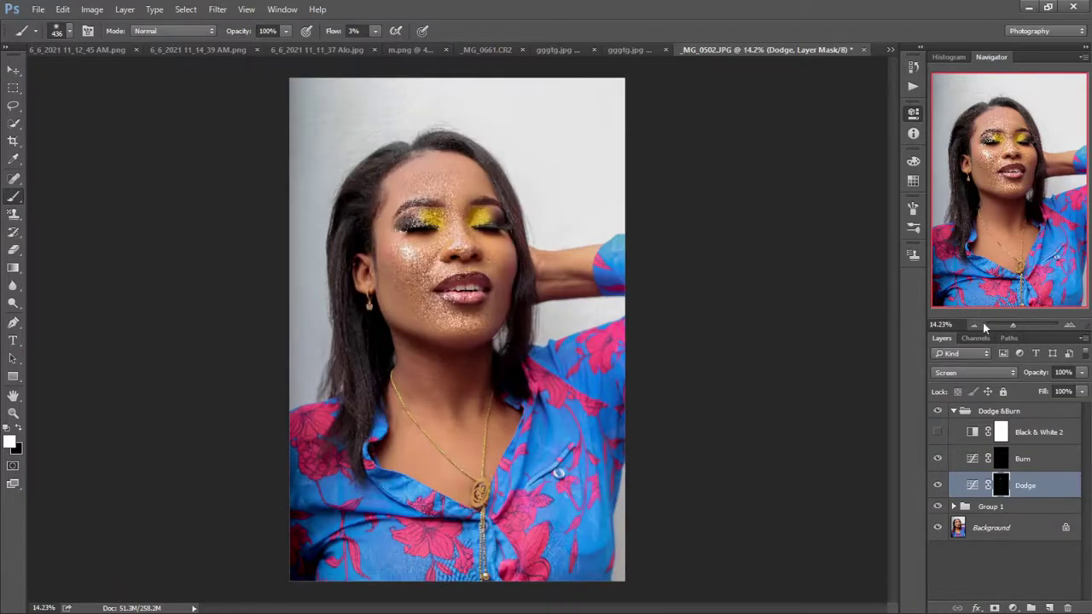
drag(1016, 325, 1023, 324)
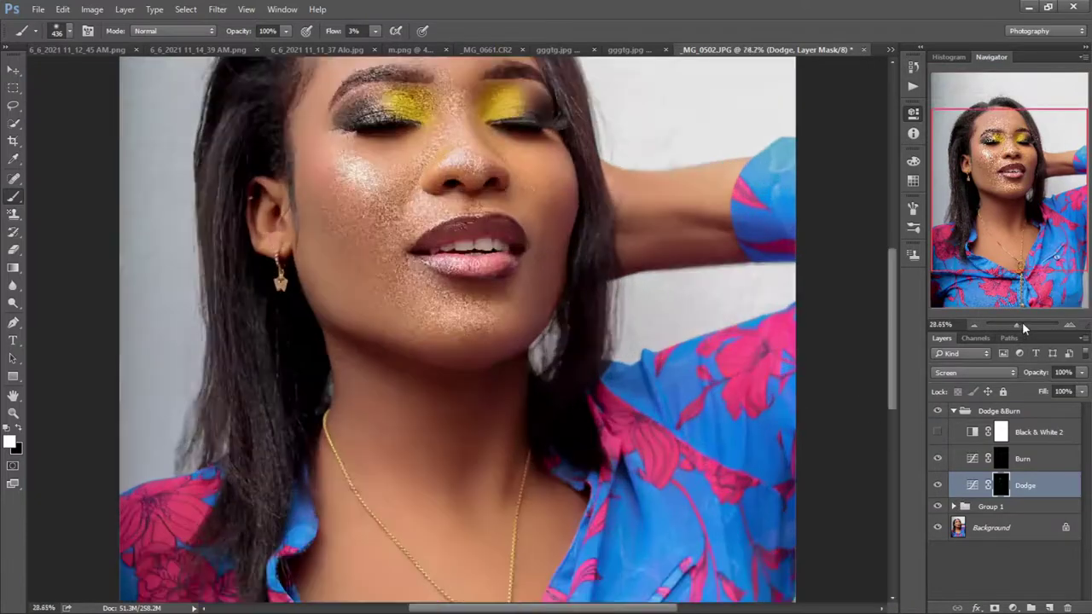
click(933, 432)
drag(1017, 209, 1015, 243)
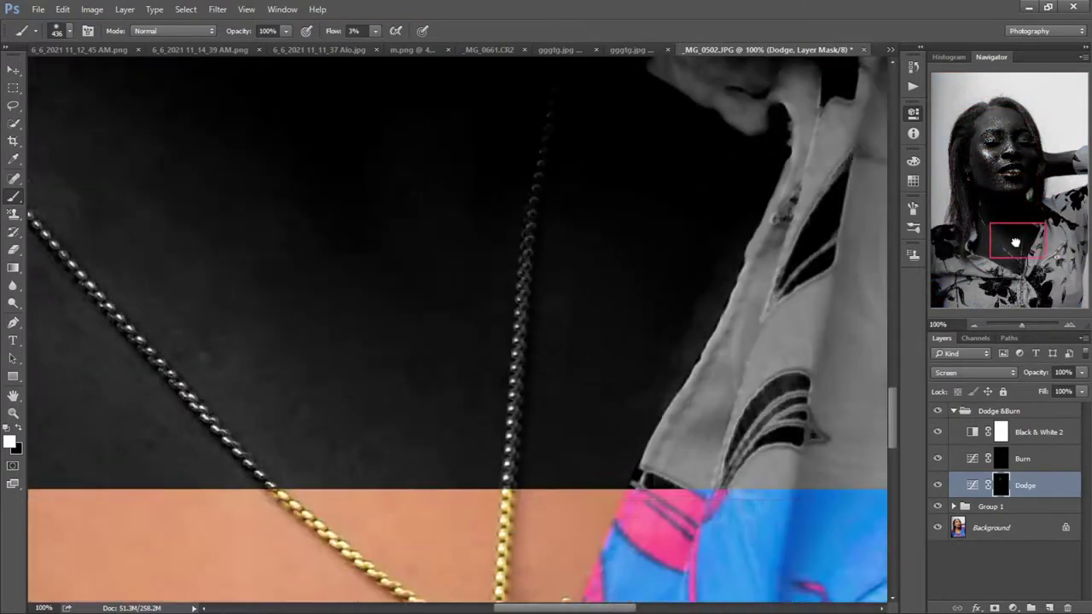
click(938, 432)
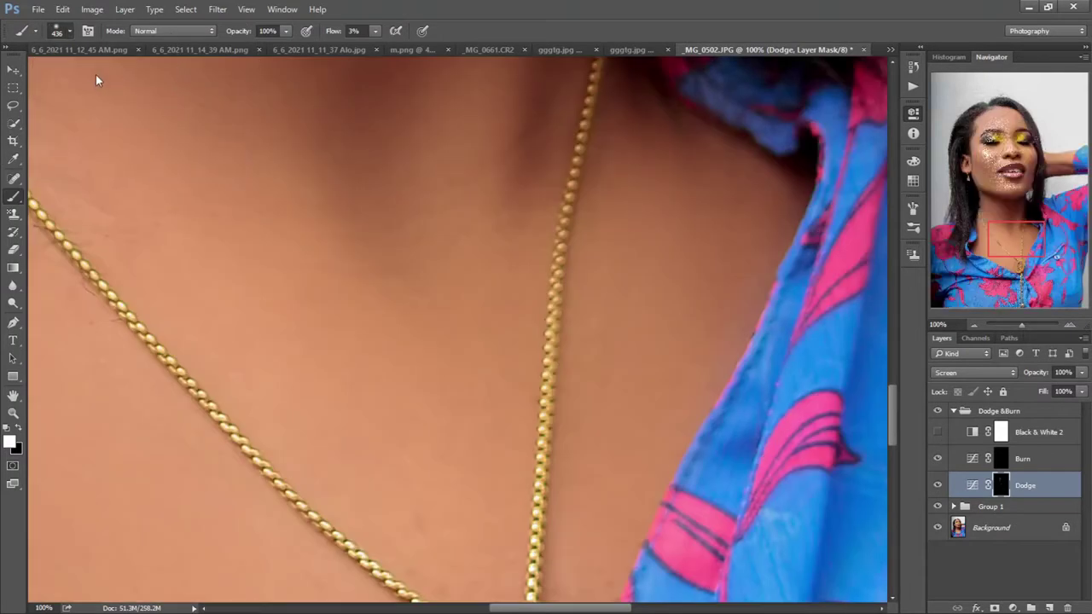
drag(1017, 241, 1017, 224)
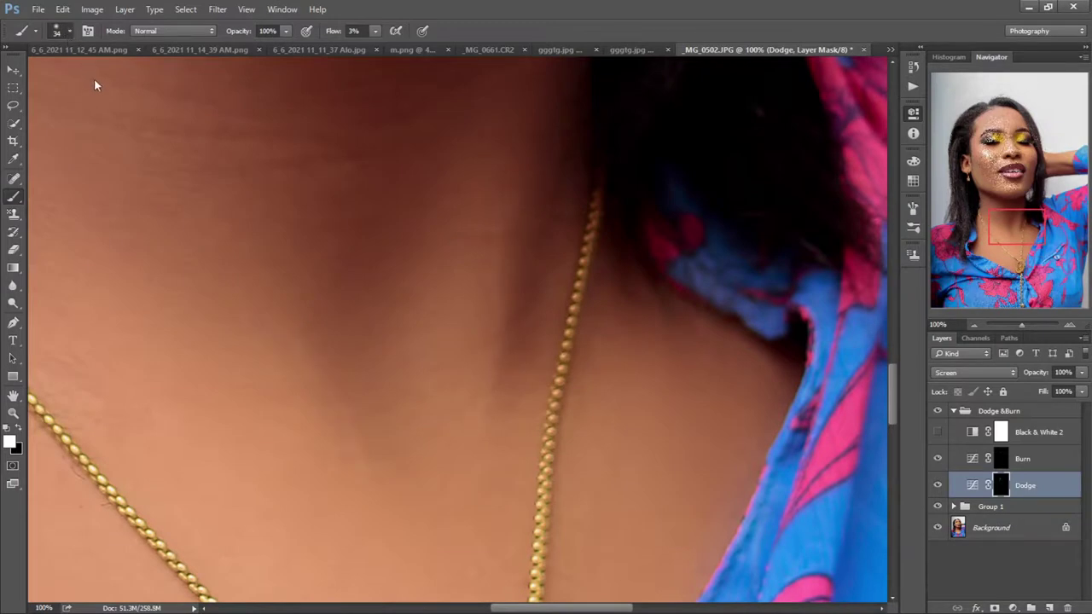
key(bracketright)
key(bracketright)
drag(1017, 328, 1015, 330)
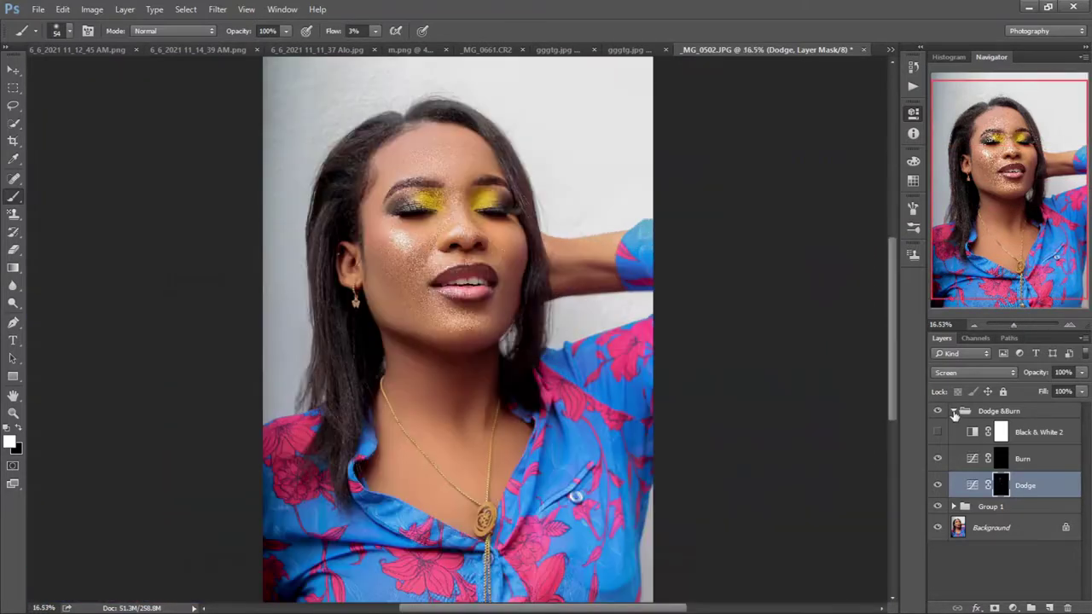
Select the Dodge & Burn group and flatten the image into one Background layer with Ctrl+Shift+E.
click(961, 412)
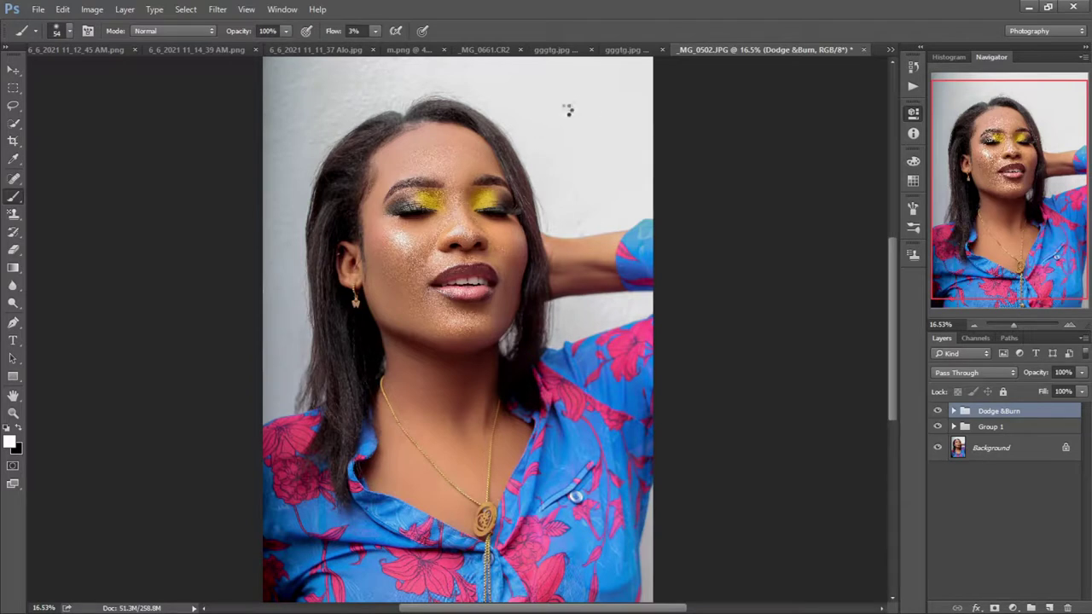
key(h)
key(ctrl+shift+e)
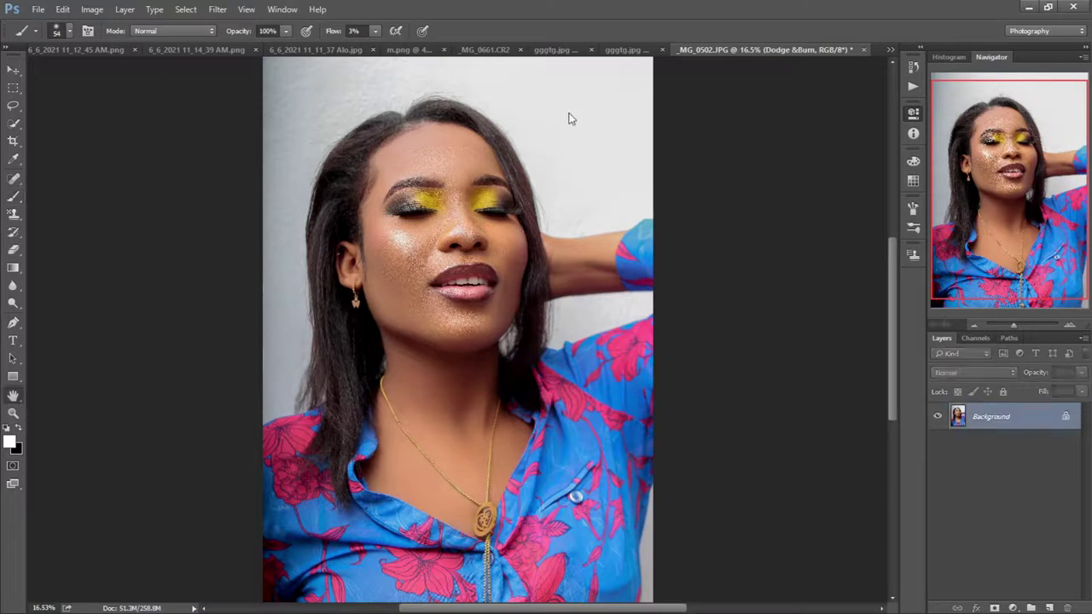
Undo the flatten, save a JPEG copy as kkjjjjjj.jpg, and view it at 100%.
key(b)
key(ctrl+z)
key(ctrl+s)
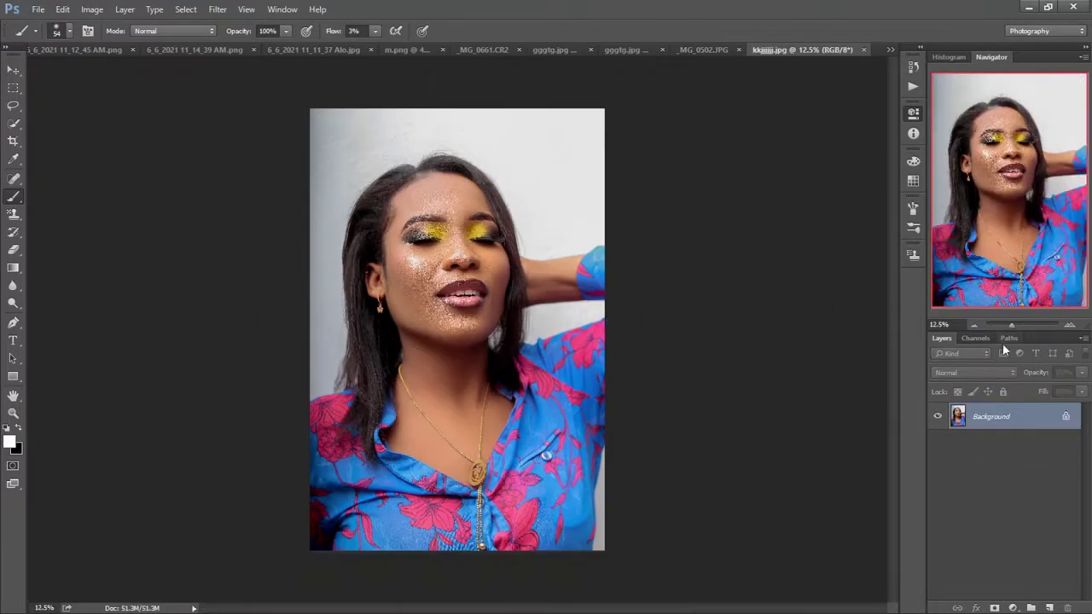
click(1024, 325)
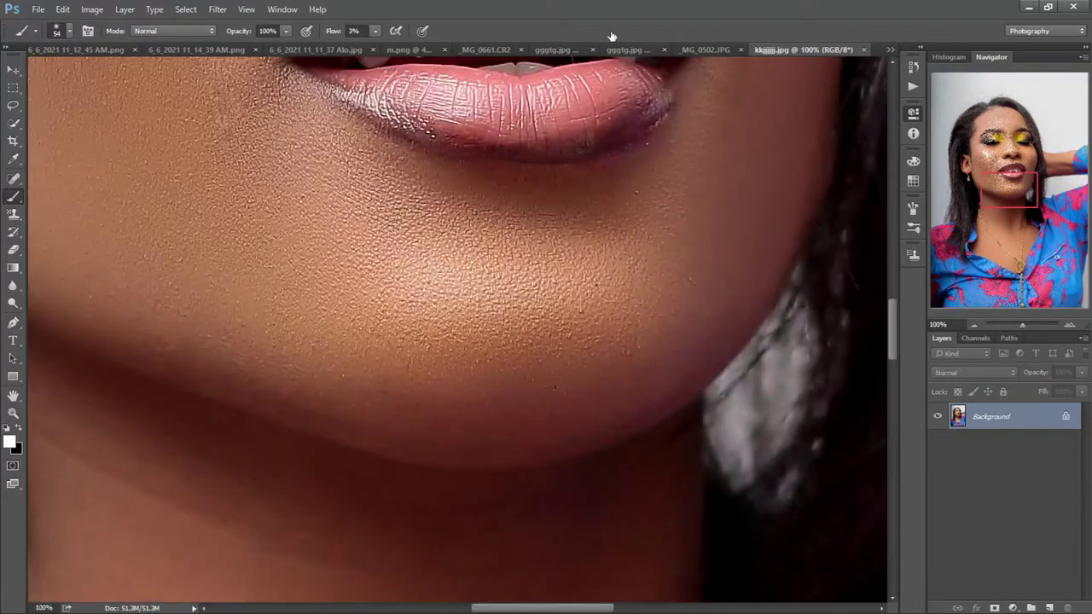
Pan the view down to the nose and lips.
drag(1008, 199, 1008, 170)
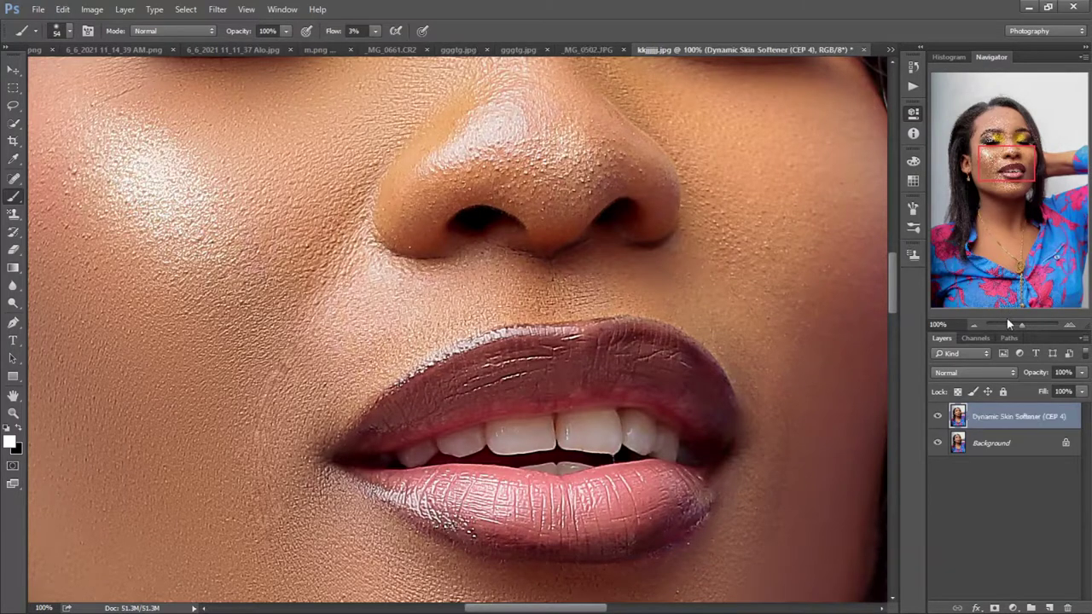
Drag the Dynamic Skin Softener layer's Fill down to 30%, checking the face and neck.
drag(1023, 330, 1018, 325)
drag(1023, 197, 1023, 247)
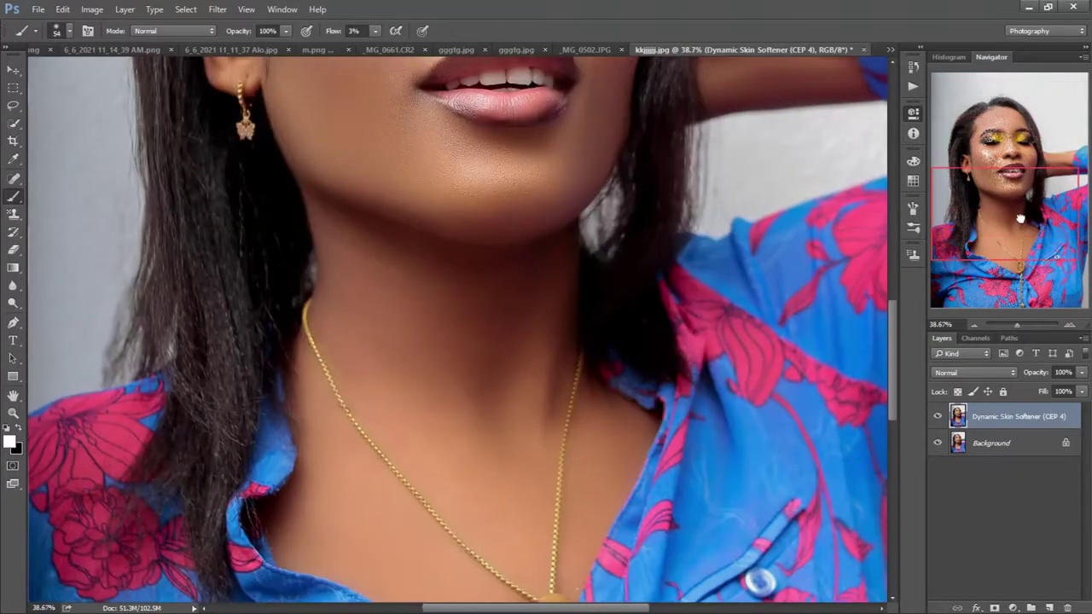
drag(1080, 397, 1057, 412)
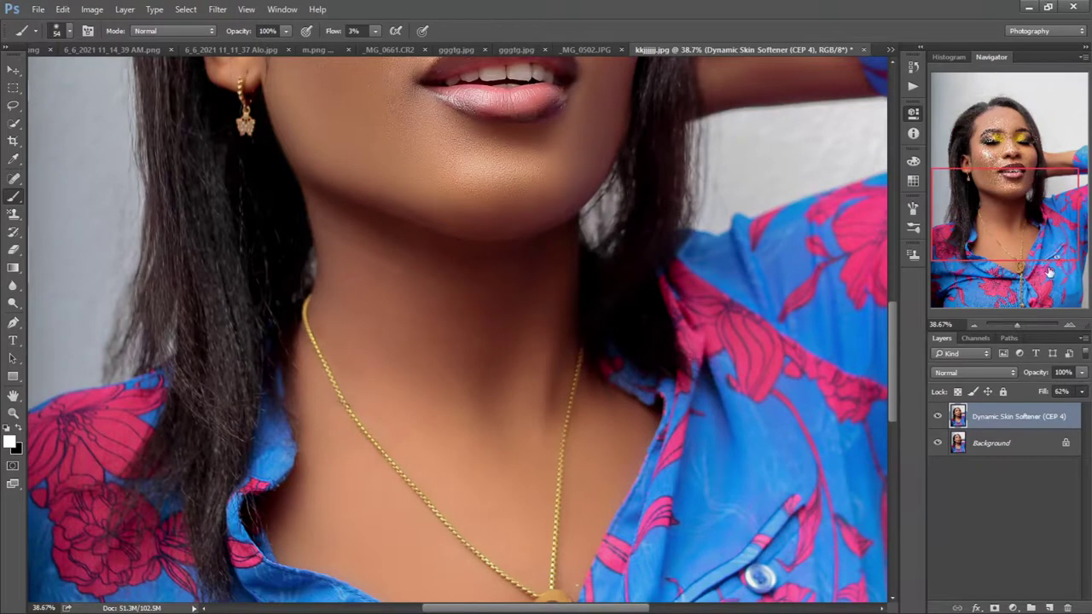
drag(1046, 250, 1043, 226)
drag(1070, 409, 1048, 413)
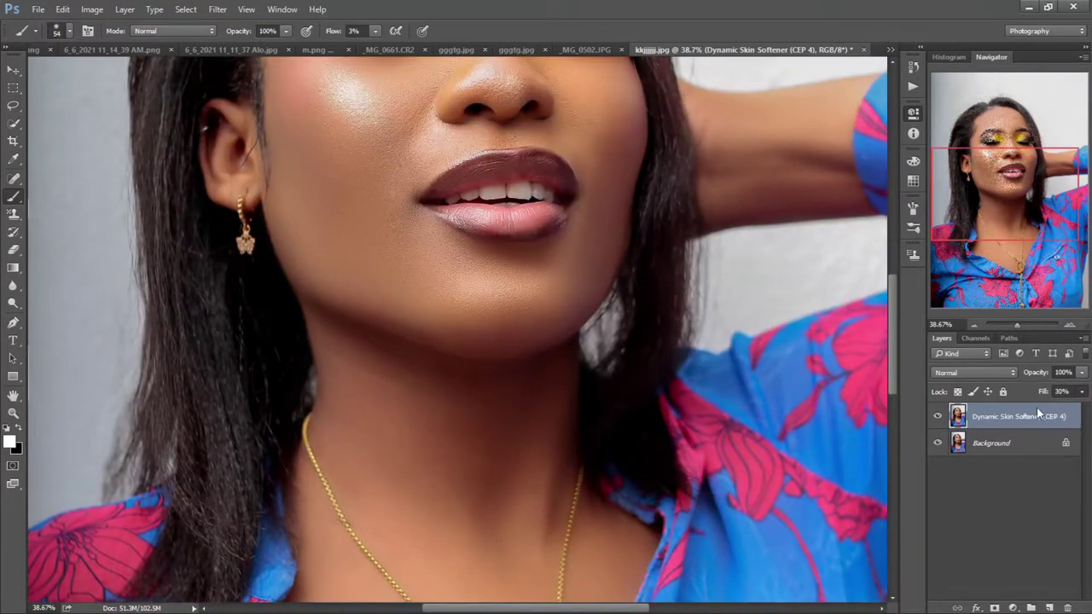
drag(1012, 187, 1024, 153)
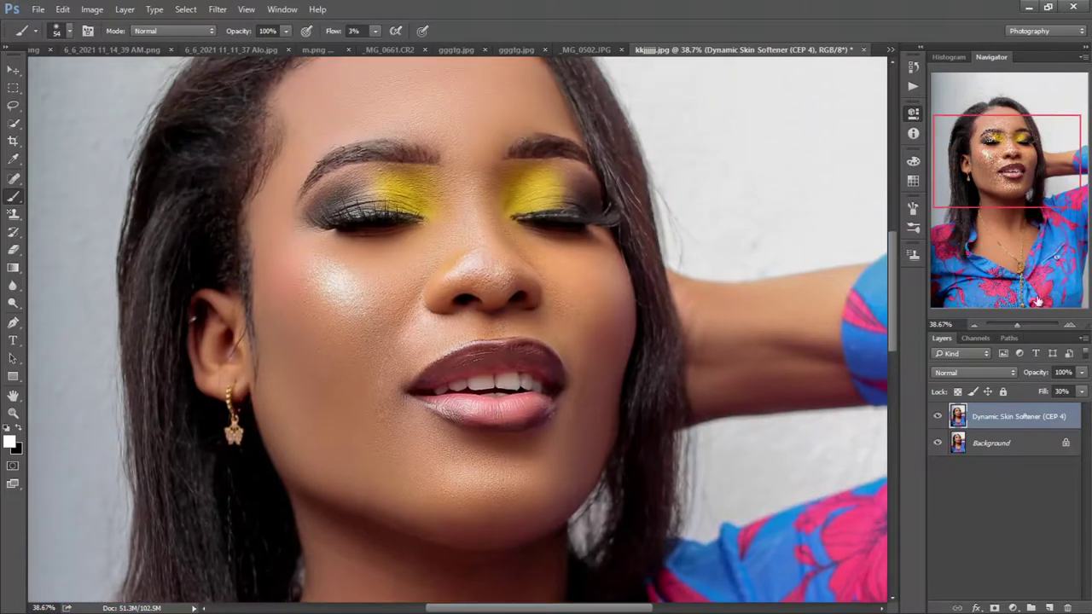
drag(1015, 325, 1012, 329)
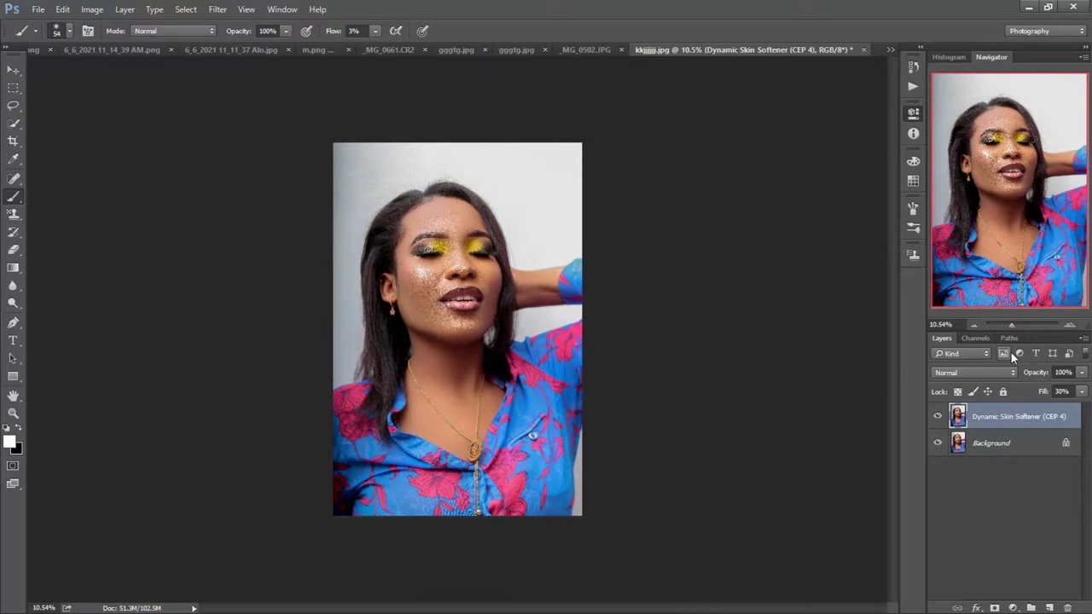
Select the Background layer and save the skin-smoothed portrait as a JPEG copy.
click(1017, 441)
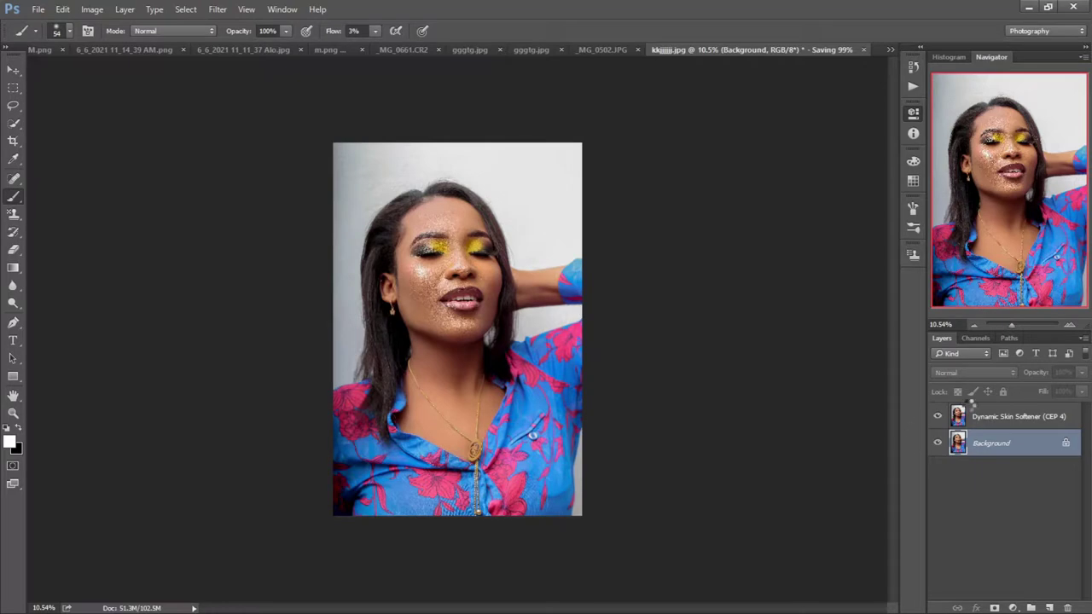
click(1033, 325)
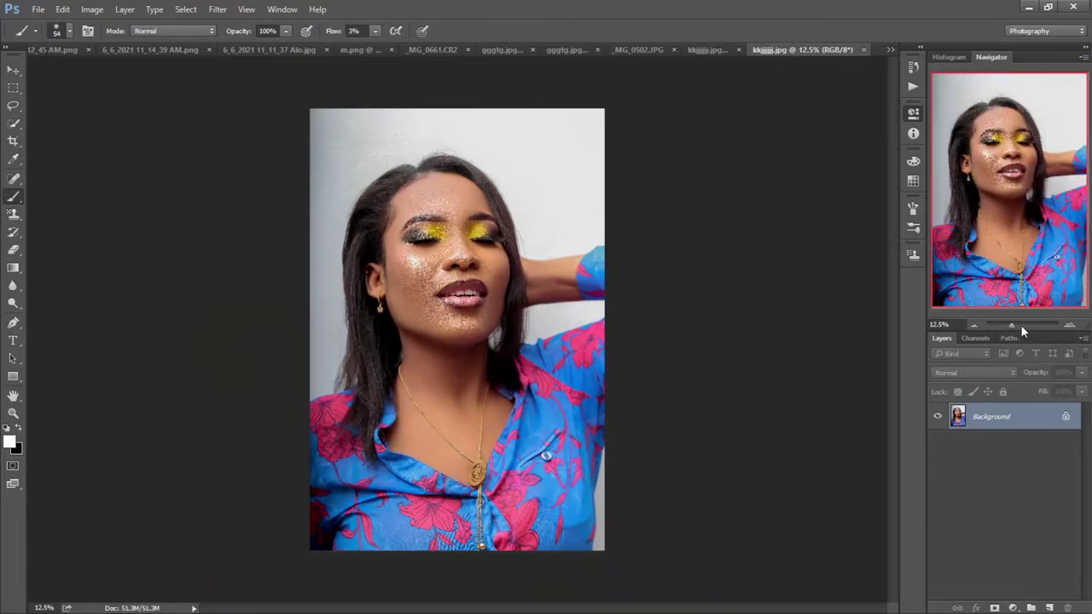
Invert the Vibrance 1 mask and set brush flow to 100%, zoomed in on the teeth.
click(1021, 325)
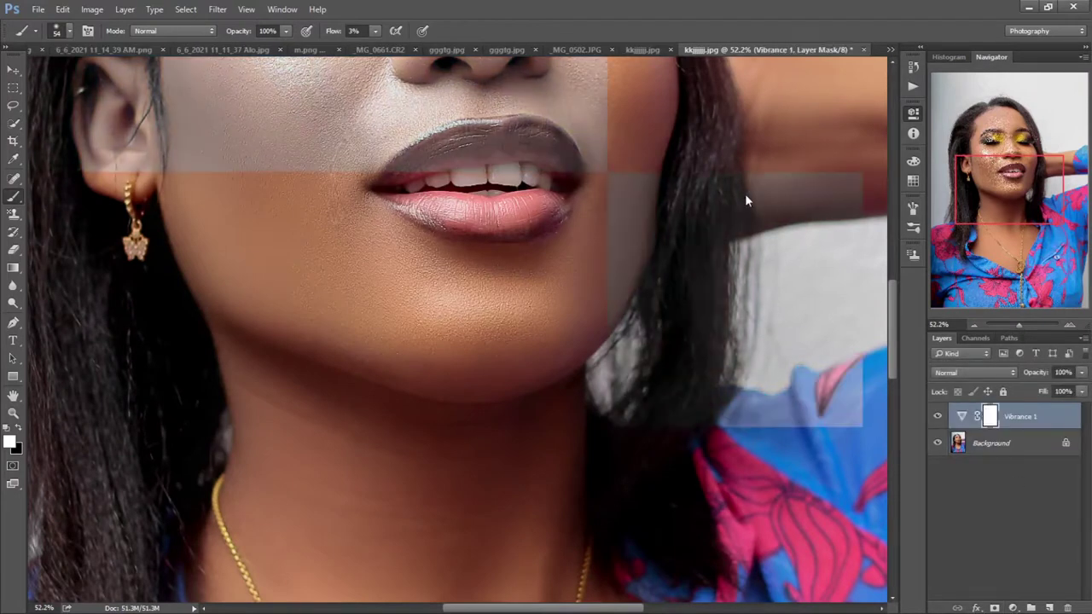
key(ctrl+i)
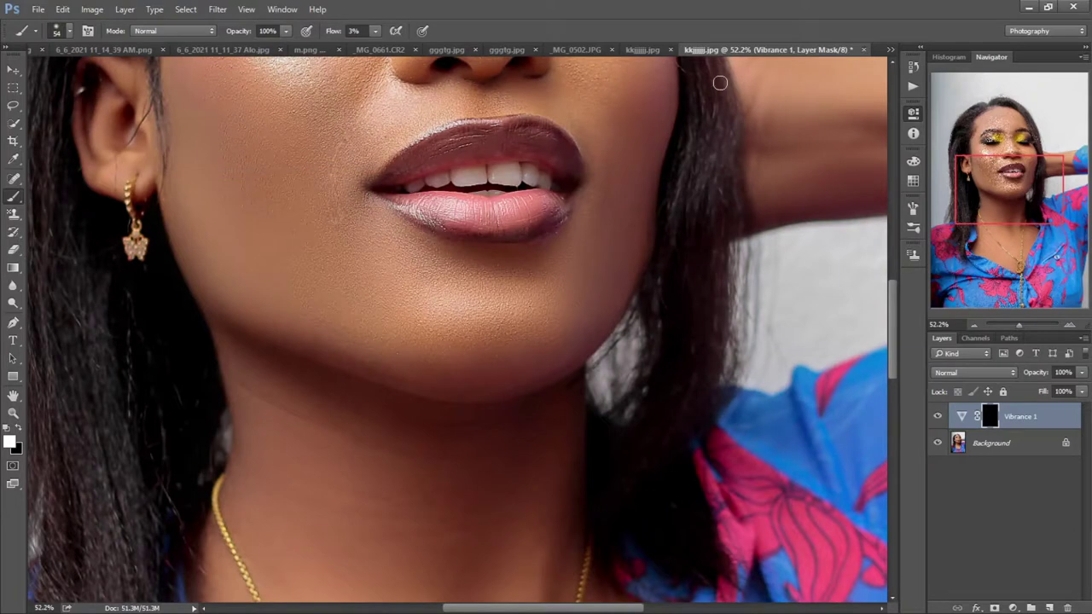
key(shift+0)
click(1037, 326)
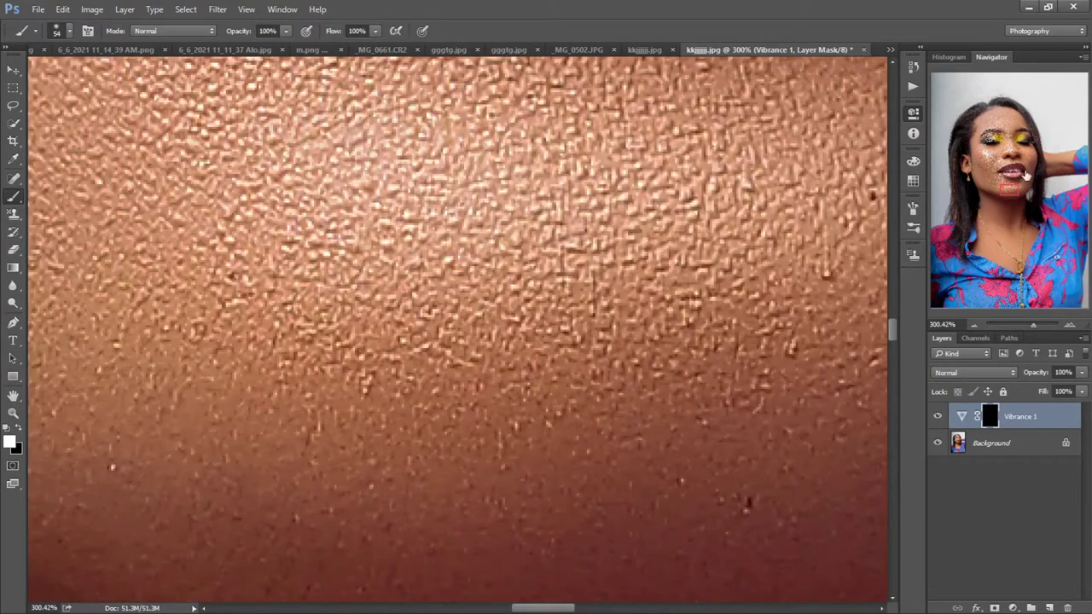
drag(1020, 177, 1010, 168)
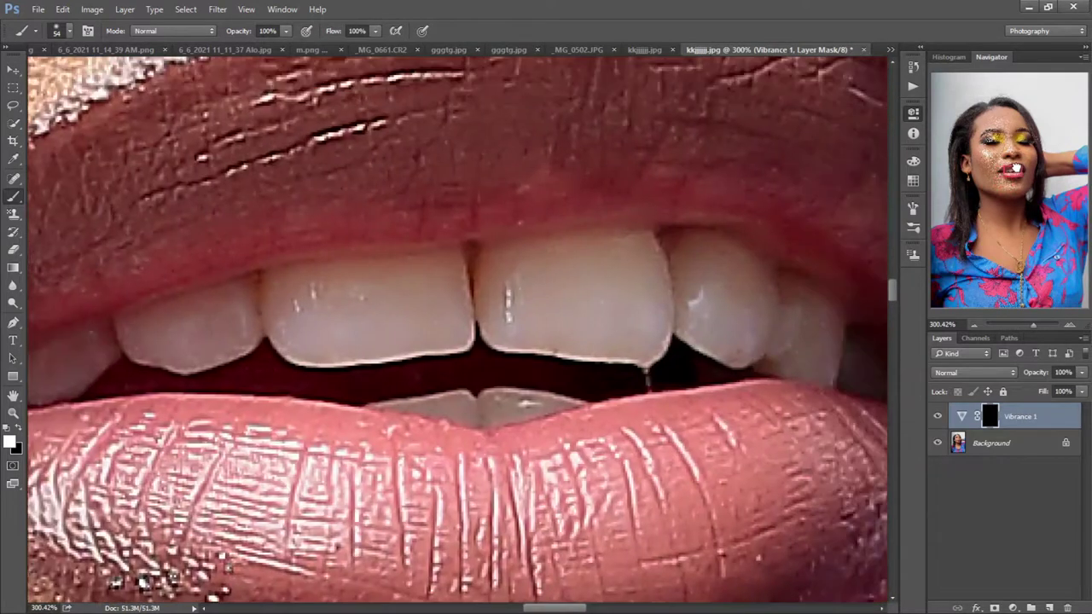
Paint the Vibrance mask over the front, far-left, lower and upper-right teeth to whiten them.
mouse_move(382, 306)
mouse_down()
mouse_move(528, 267)
mouse_move(598, 305)
mouse_move(674, 315)
mouse_move(683, 337)
mouse_move(576, 328)
mouse_up()
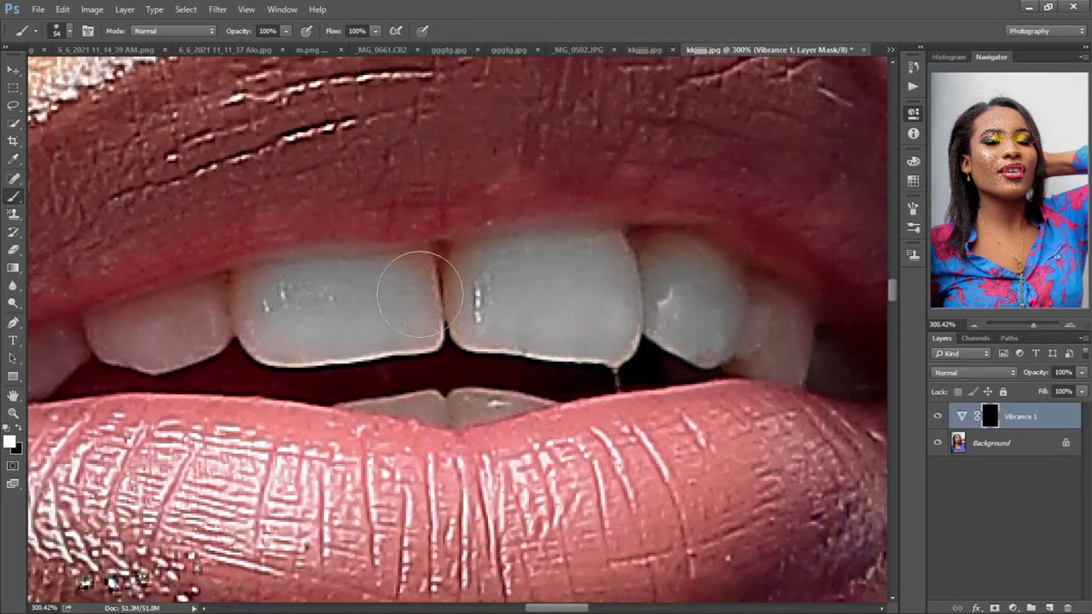
drag(184, 320, 207, 313)
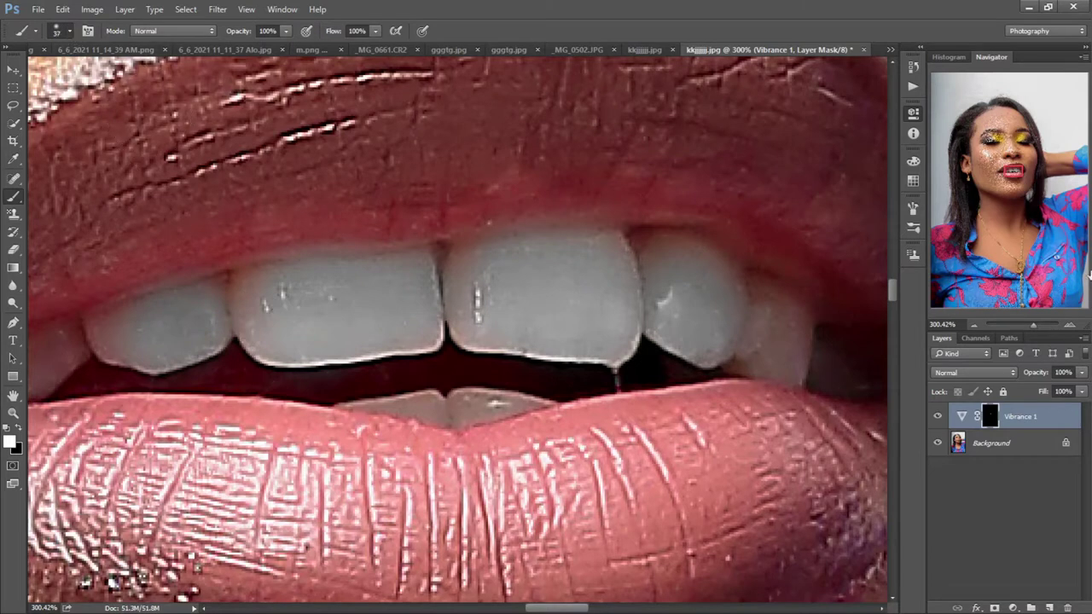
click(1014, 168)
drag(1013, 168, 1008, 165)
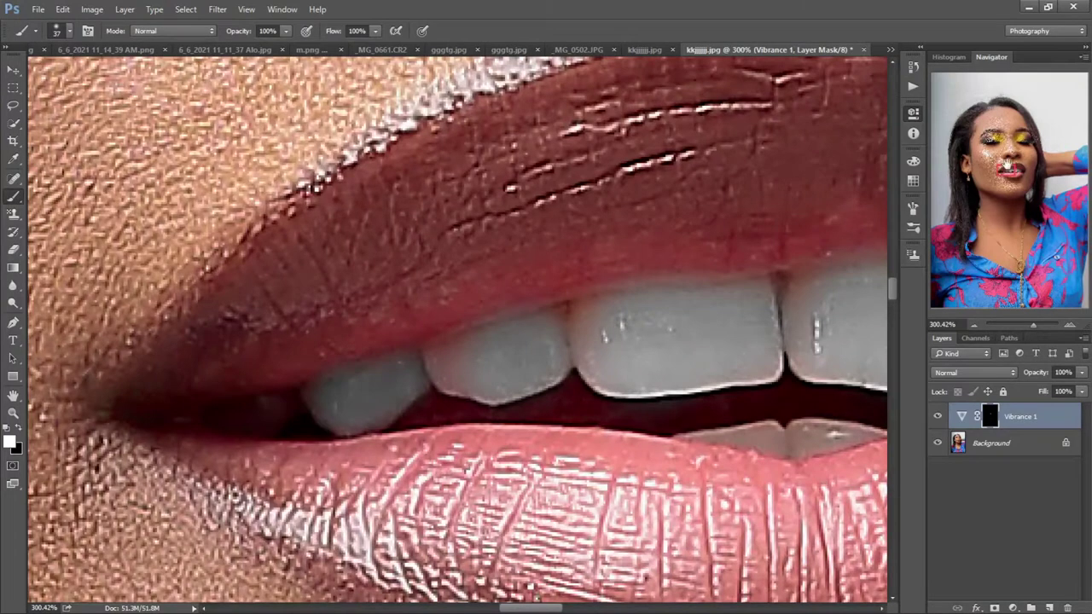
drag(1012, 162, 1015, 166)
drag(508, 431, 401, 433)
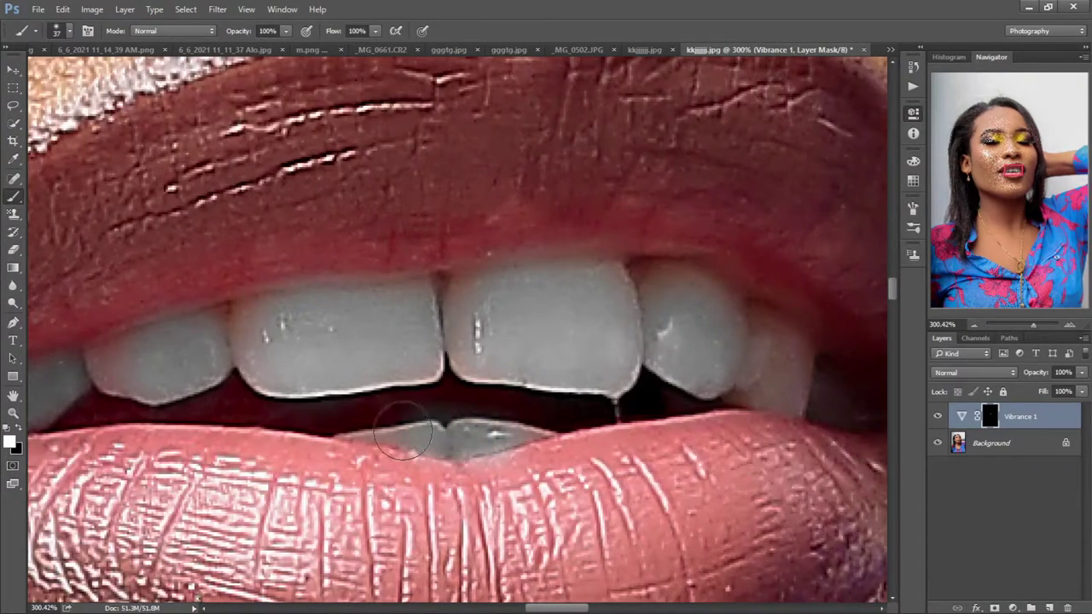
drag(752, 357, 778, 386)
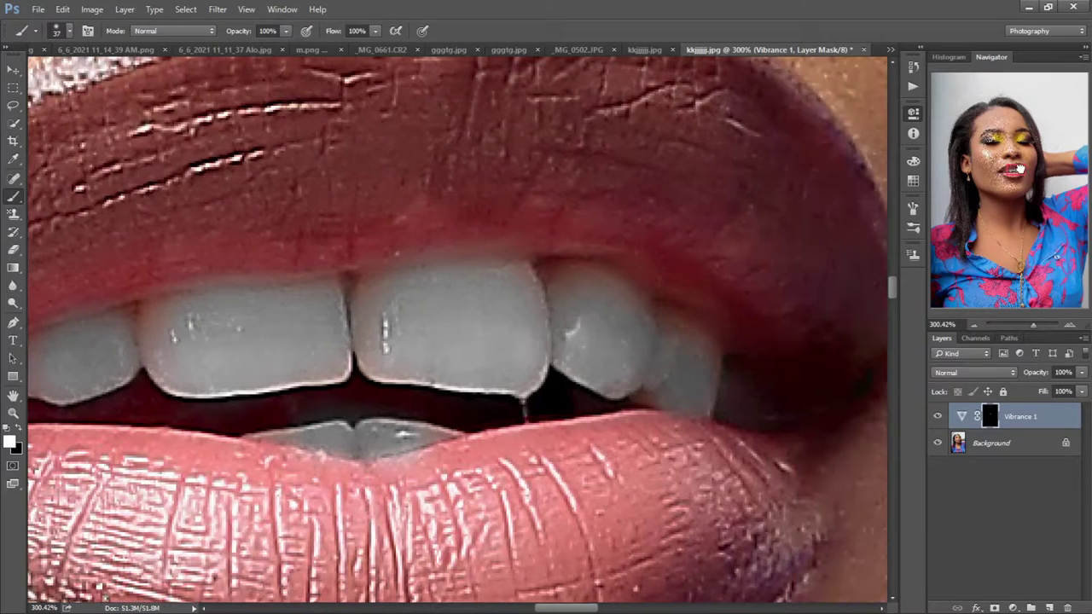
drag(1017, 170, 1021, 169)
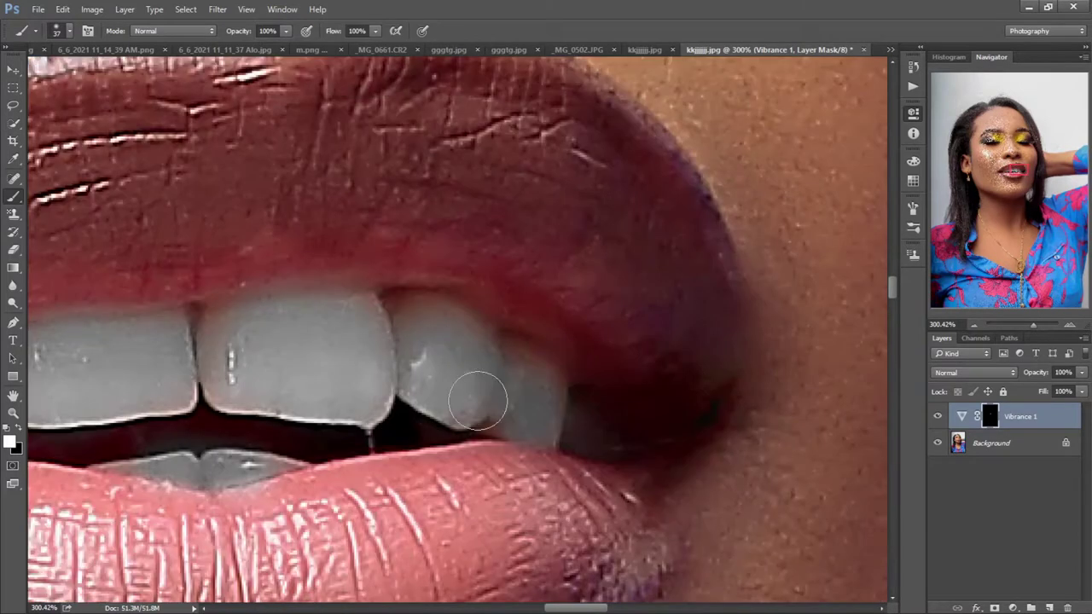
drag(1033, 325, 1012, 323)
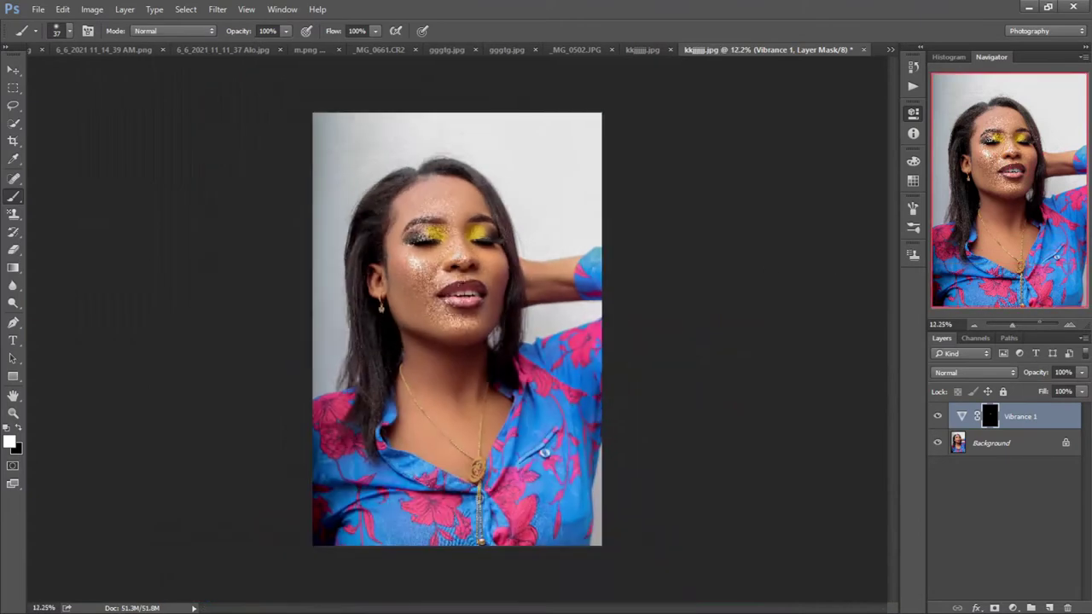
Add a Color Lookup adjustment layer above Vibrance 1.
drag(1013, 325, 1016, 322)
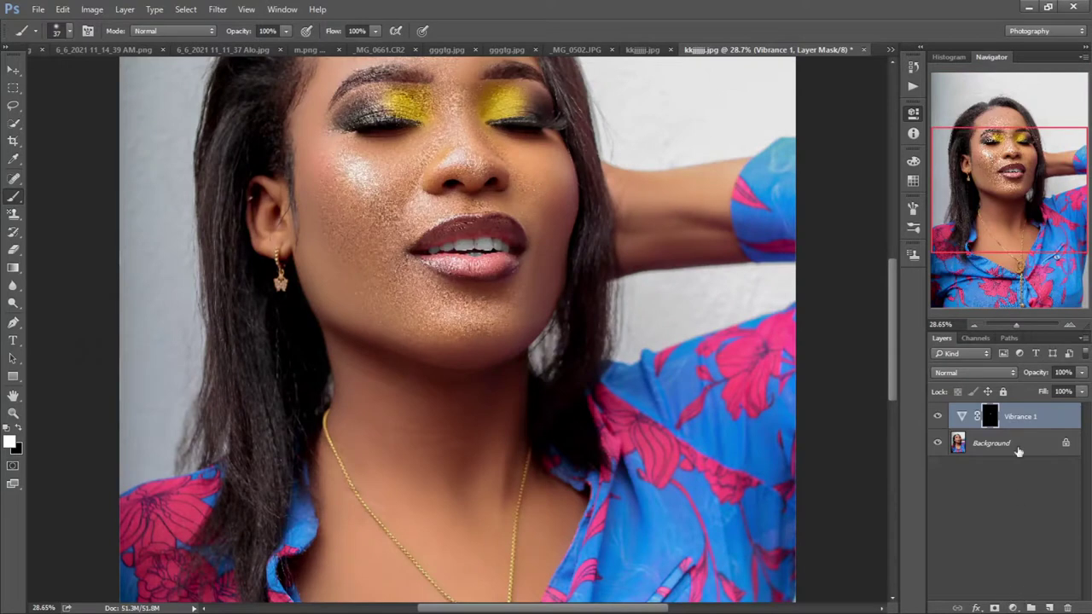
click(1012, 608)
click(752, 322)
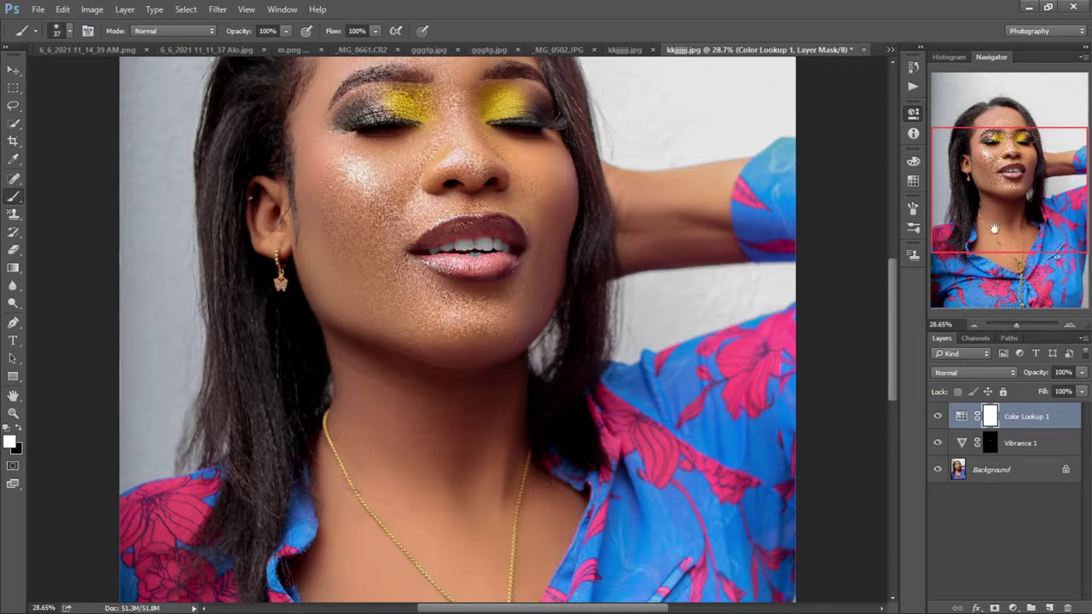
Lower the Color Lookup 1 layer's Fill to 25%.
drag(995, 229, 990, 219)
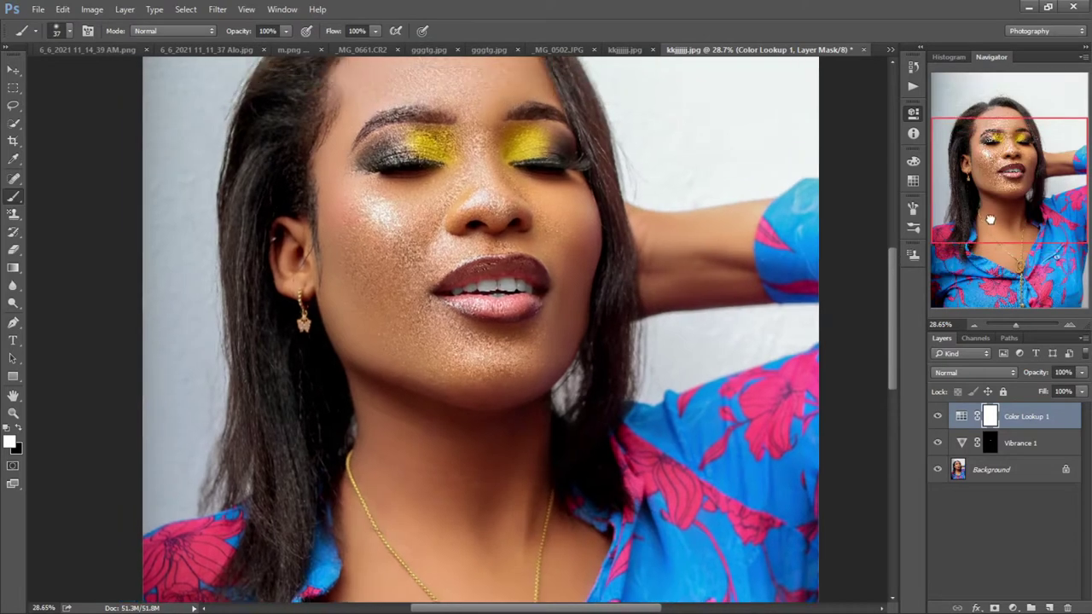
drag(1016, 327, 1014, 327)
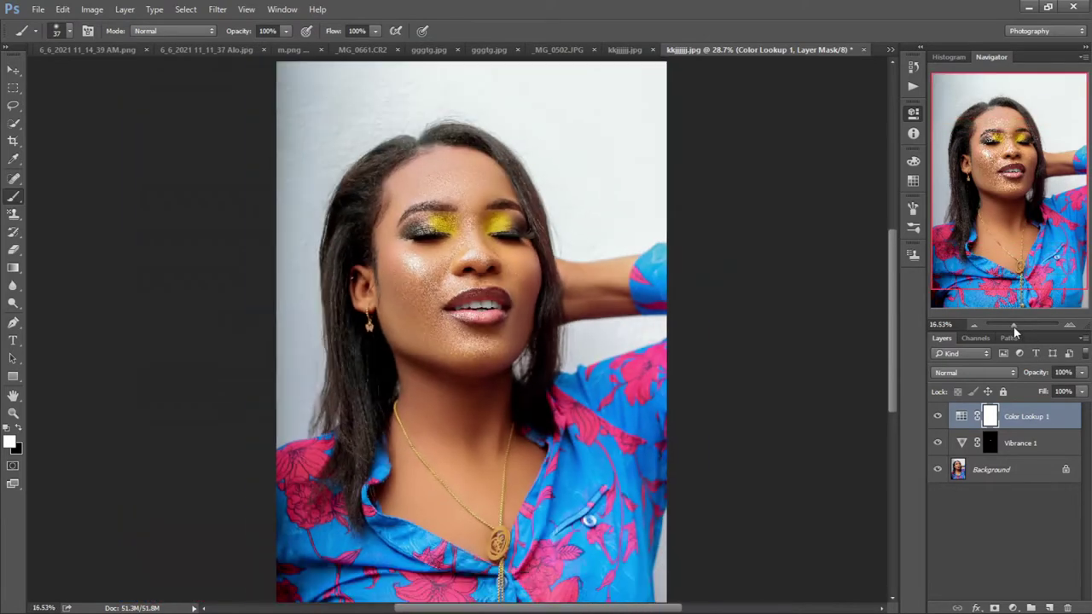
click(1065, 391)
drag(1035, 390, 1036, 391)
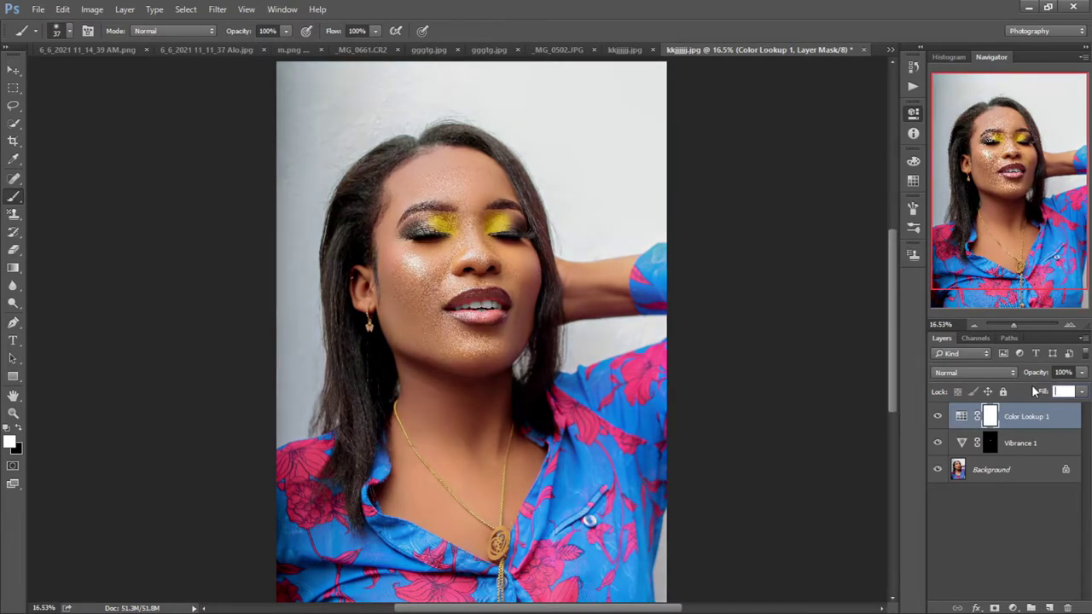
text(25)
key(Return)
Zoom in on the left eye, choose the Spot Healing Brush, and target the Background layer.
click(1020, 324)
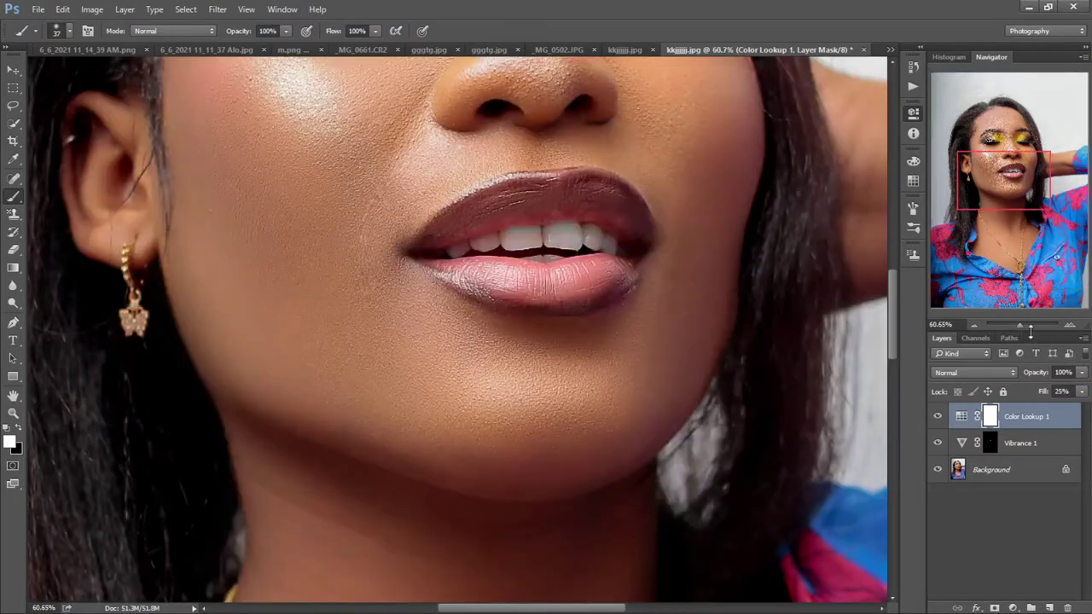
drag(1024, 181, 1006, 122)
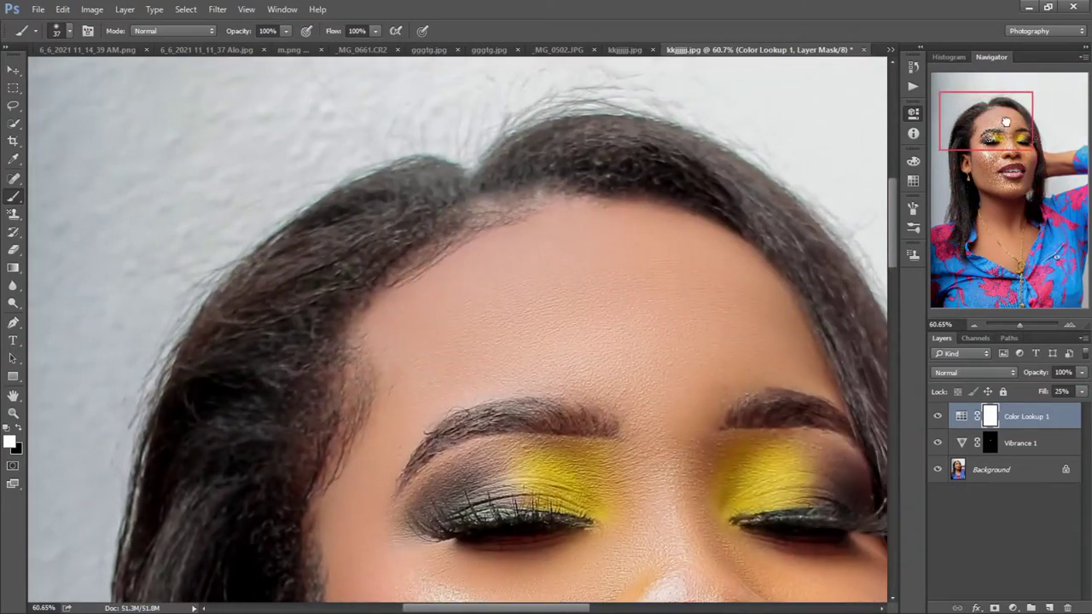
drag(1019, 331, 1021, 323)
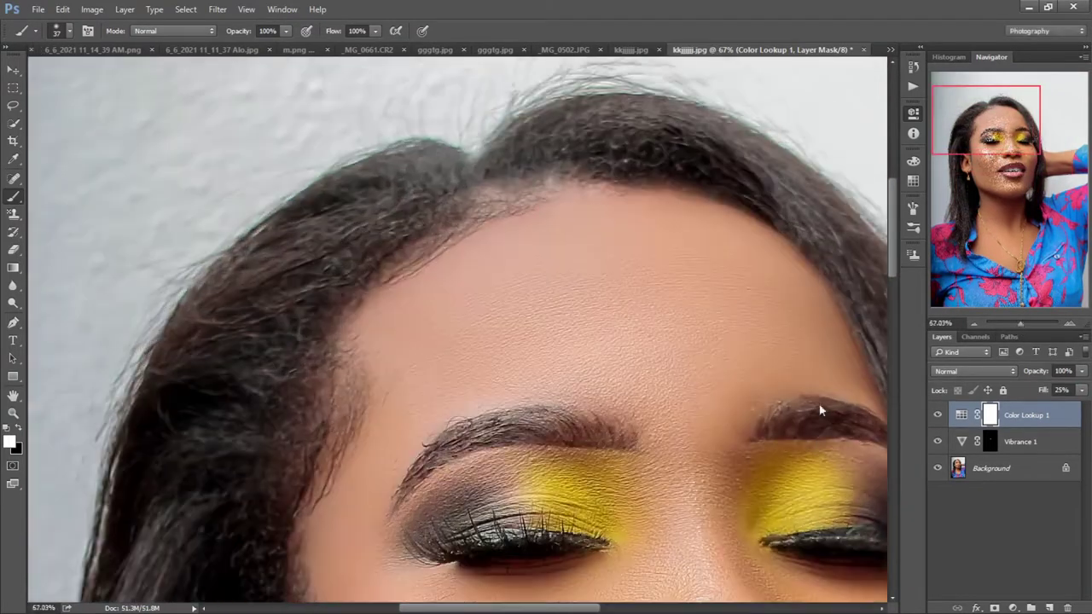
drag(1013, 325, 1024, 322)
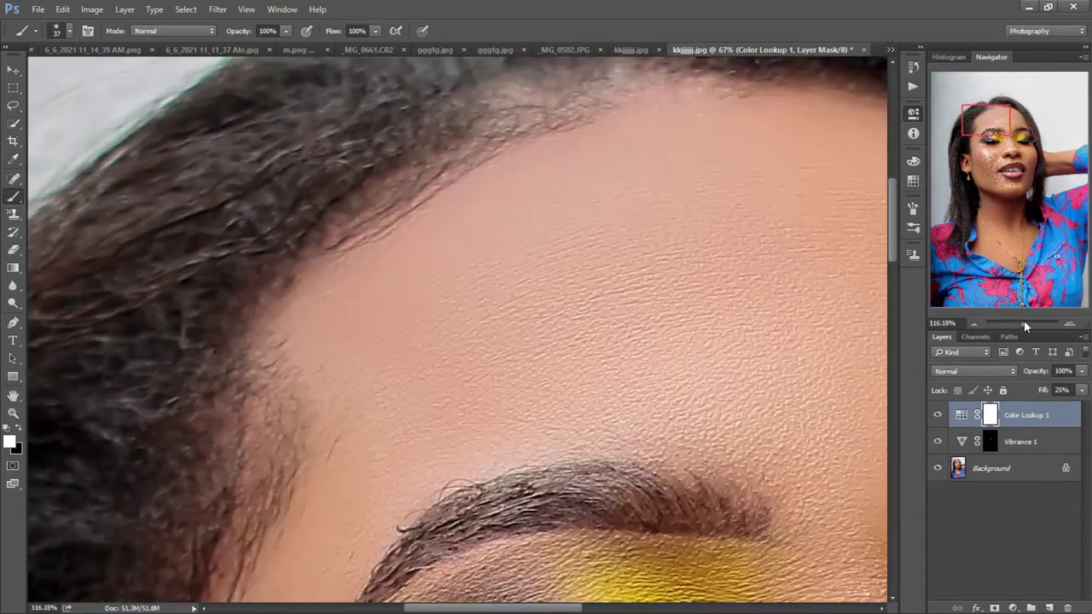
drag(1004, 118, 1001, 133)
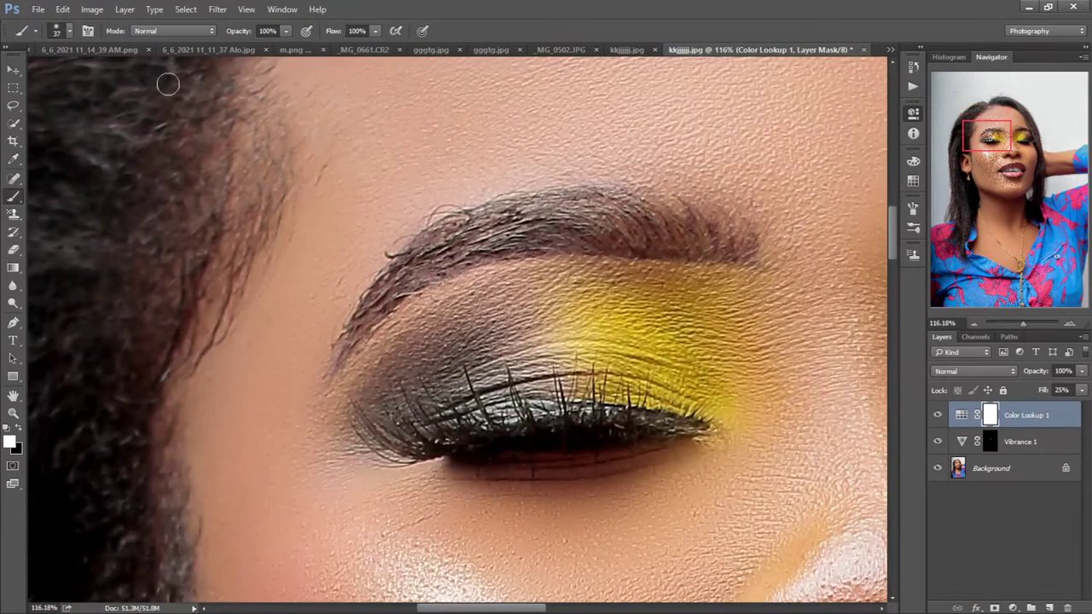
click(12, 179)
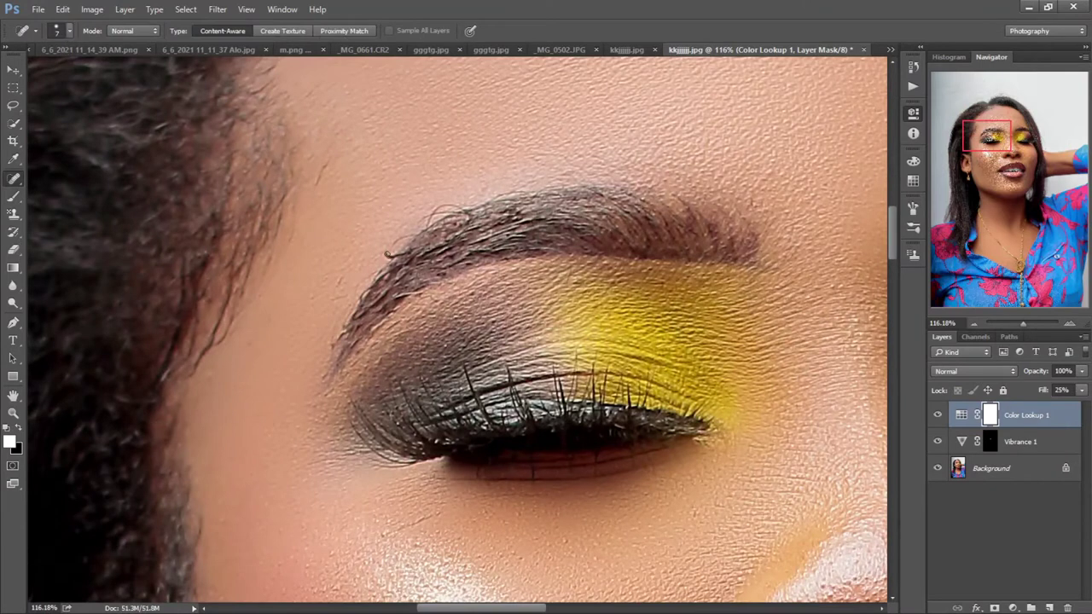
click(1012, 468)
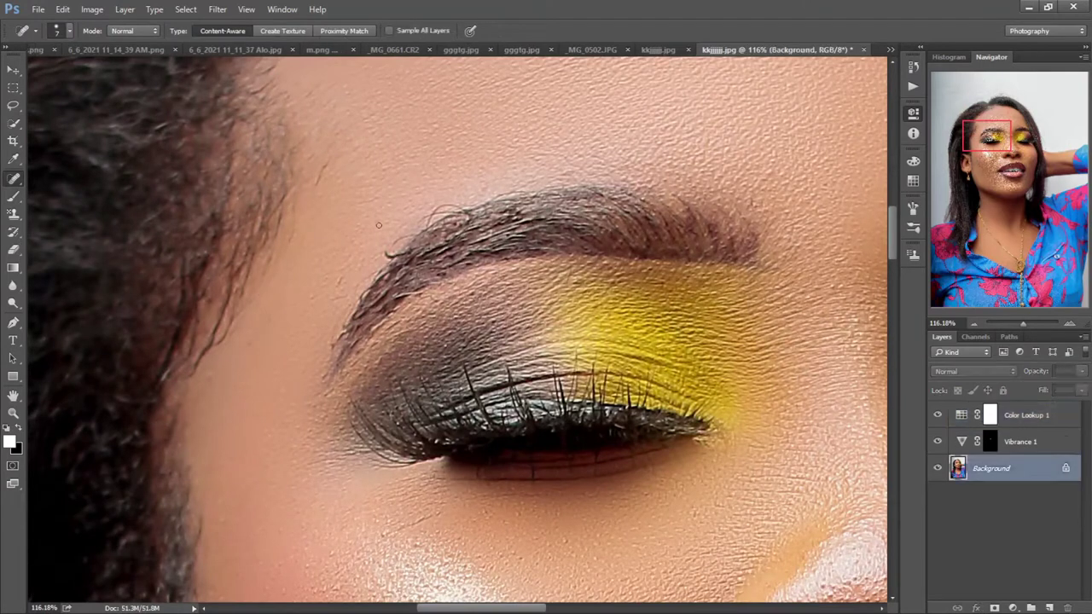
Heal the dark spots along and above the left eyebrow.
click(390, 253)
mouse_move(430, 221)
mouse_down()
mouse_move(450, 206)
mouse_move(465, 219)
mouse_move(384, 251)
mouse_up()
click(443, 211)
drag(334, 161, 319, 205)
mouse_move(997, 130)
mouse_down()
mouse_move(1030, 133)
mouse_move(1024, 143)
mouse_up()
drag(1021, 325, 1021, 325)
Heal the blemishes on the cheek beside the lip corner.
drag(1063, 184, 1031, 171)
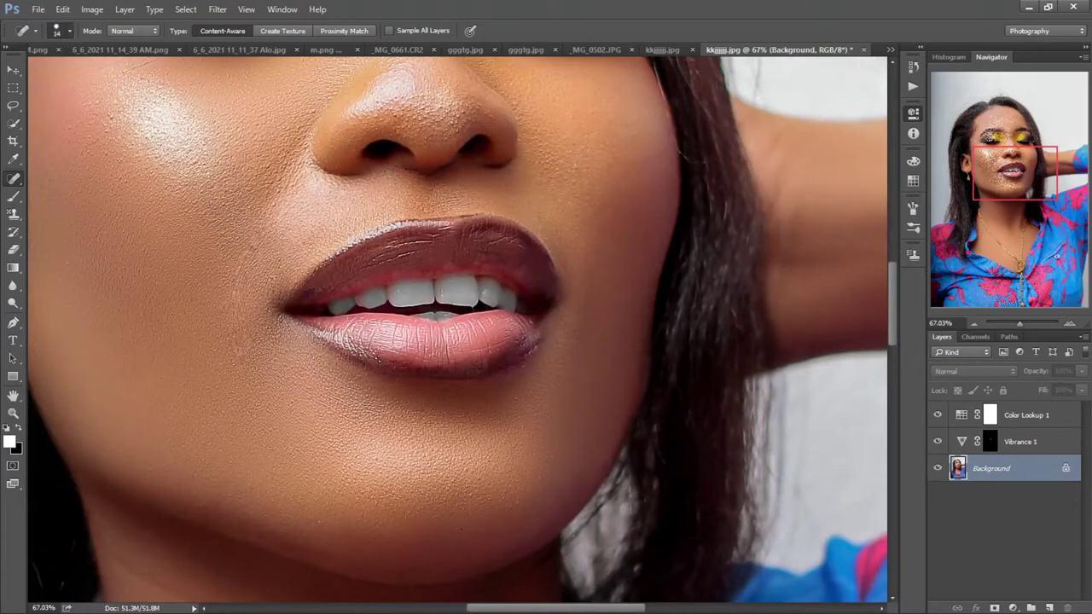
mouse_move(253, 246)
mouse_down()
mouse_move(228, 324)
mouse_move(243, 389)
mouse_up()
drag(250, 333, 236, 351)
drag(246, 293, 238, 335)
drag(261, 258, 254, 268)
drag(1012, 321, 1024, 320)
mouse_move(1011, 175)
mouse_down()
mouse_move(1015, 196)
mouse_move(998, 163)
mouse_up()
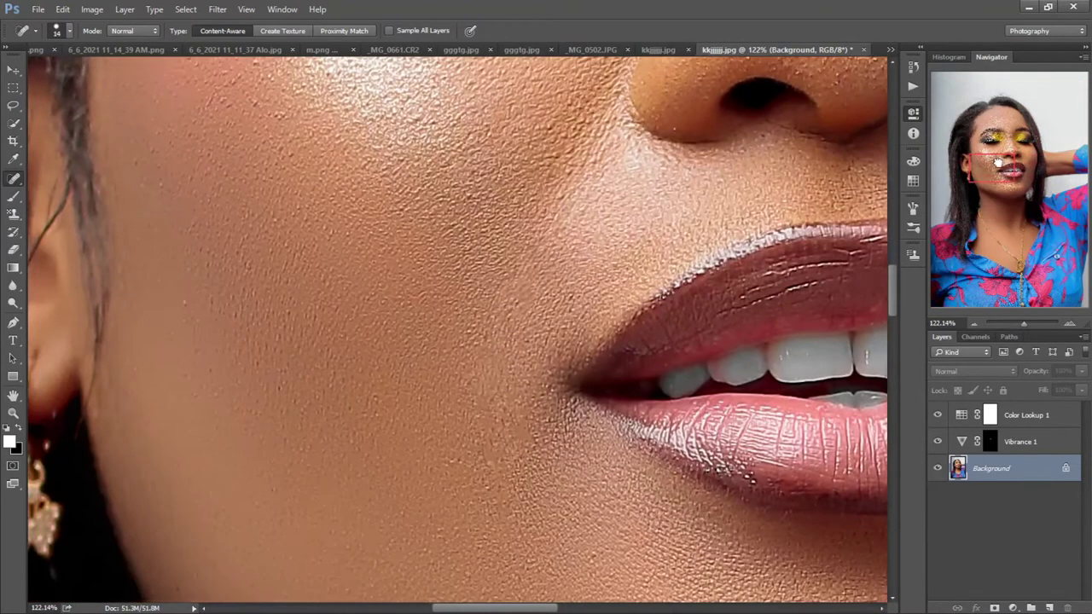
Lasso-select the rough cheek patch beside the mouth corner, blur it, then deselect and zoom out.
click(15, 105)
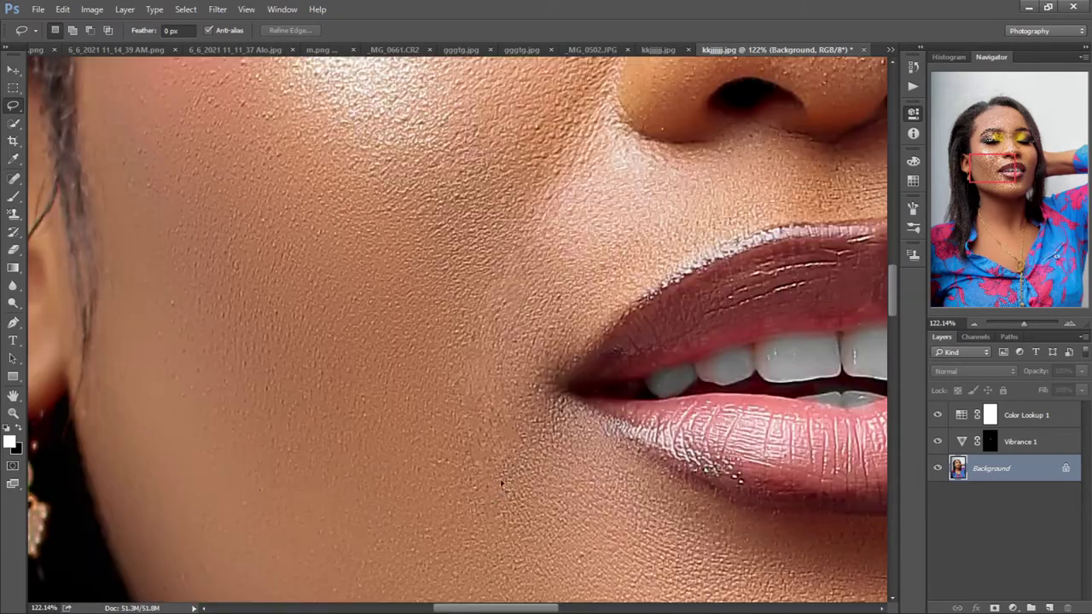
drag(527, 275, 512, 263)
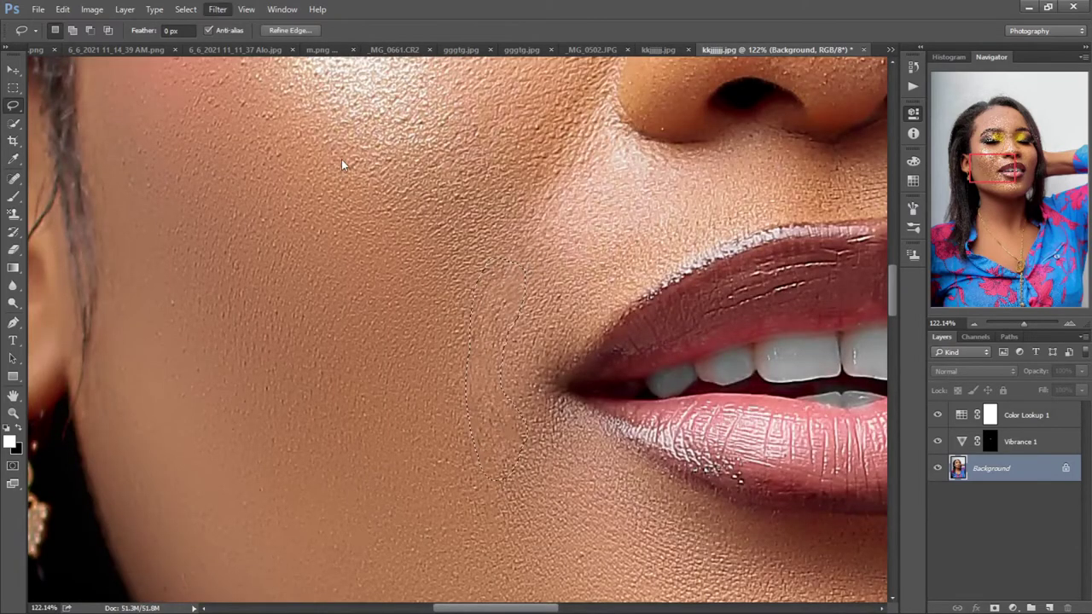
key(h)
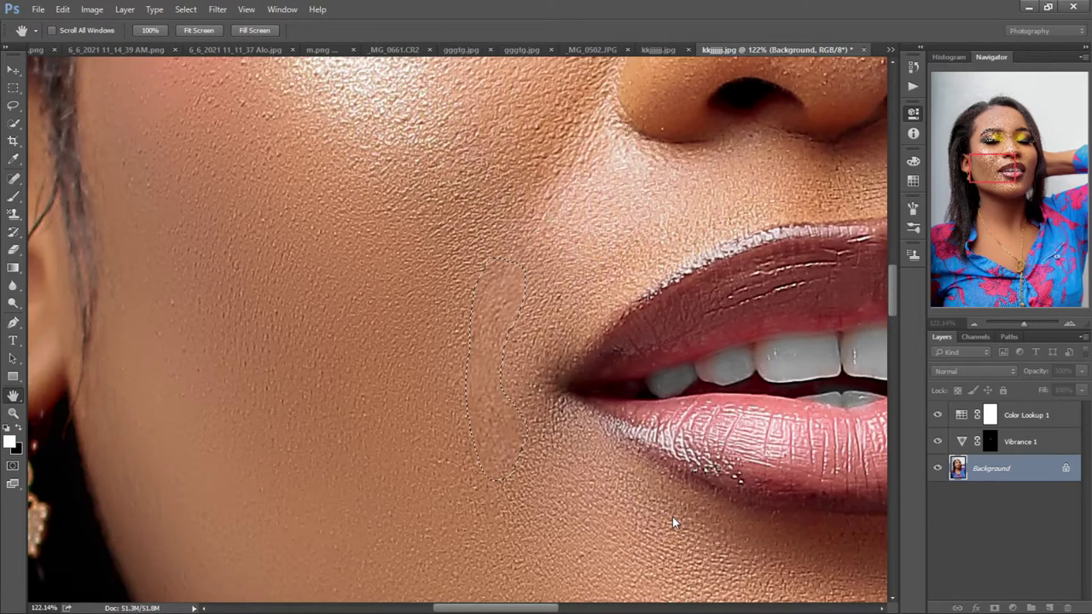
key(l)
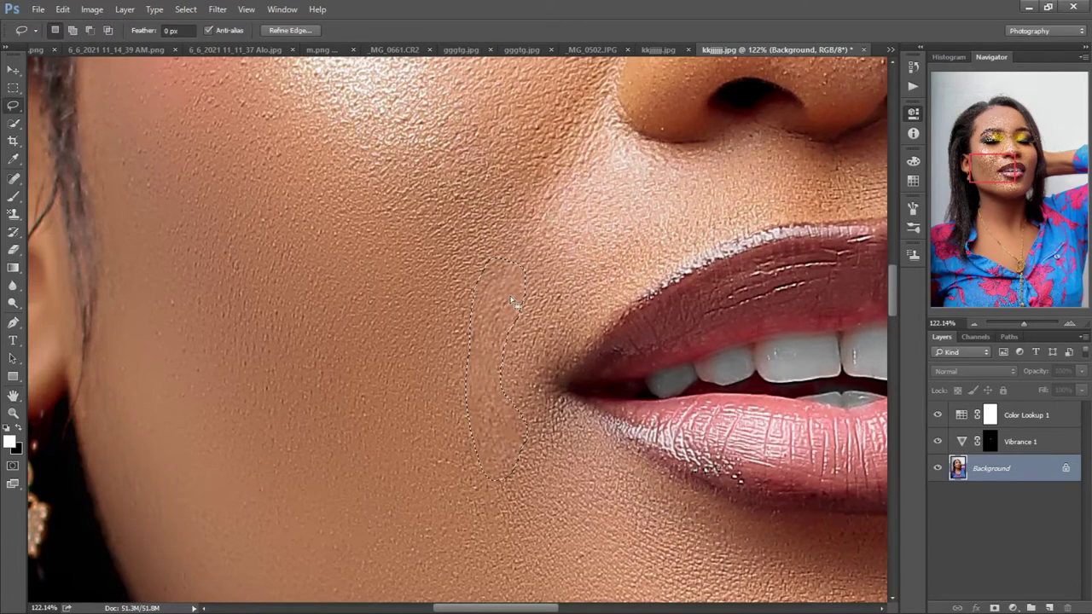
key(ctrl+d)
drag(1014, 320, 1016, 324)
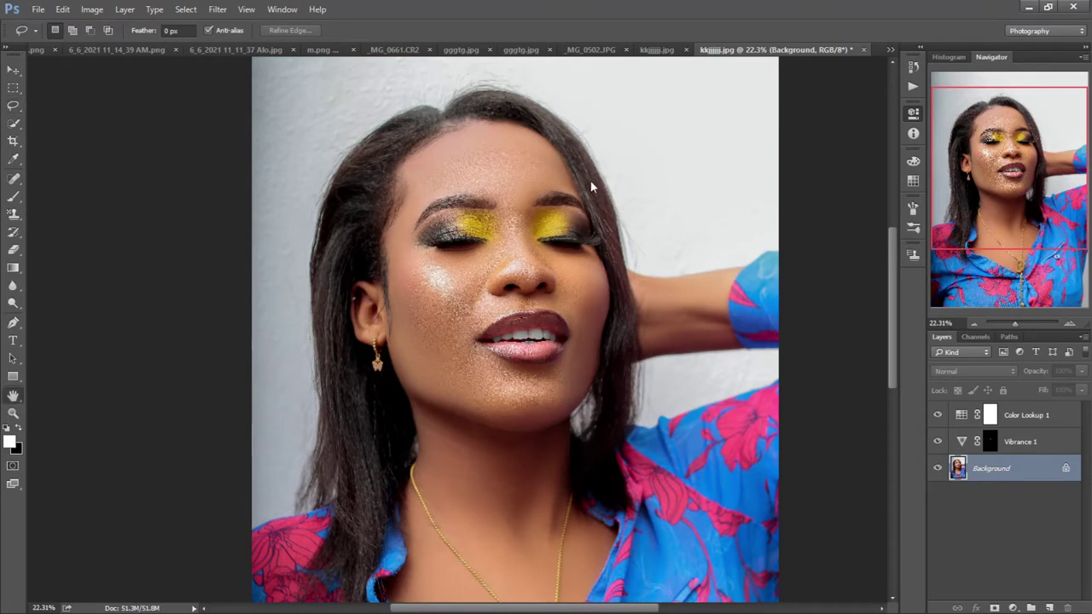
Save the finished retouched portrait kkjjjjjj.jpg with Ctrl+S.
key(ctrl+s)
drag(1015, 324, 1011, 322)
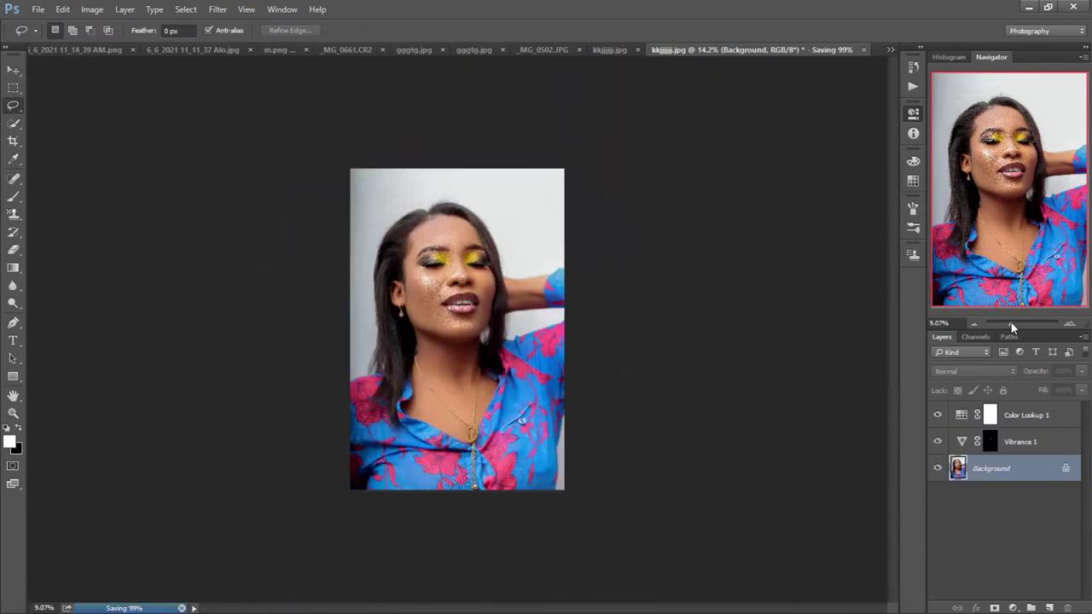